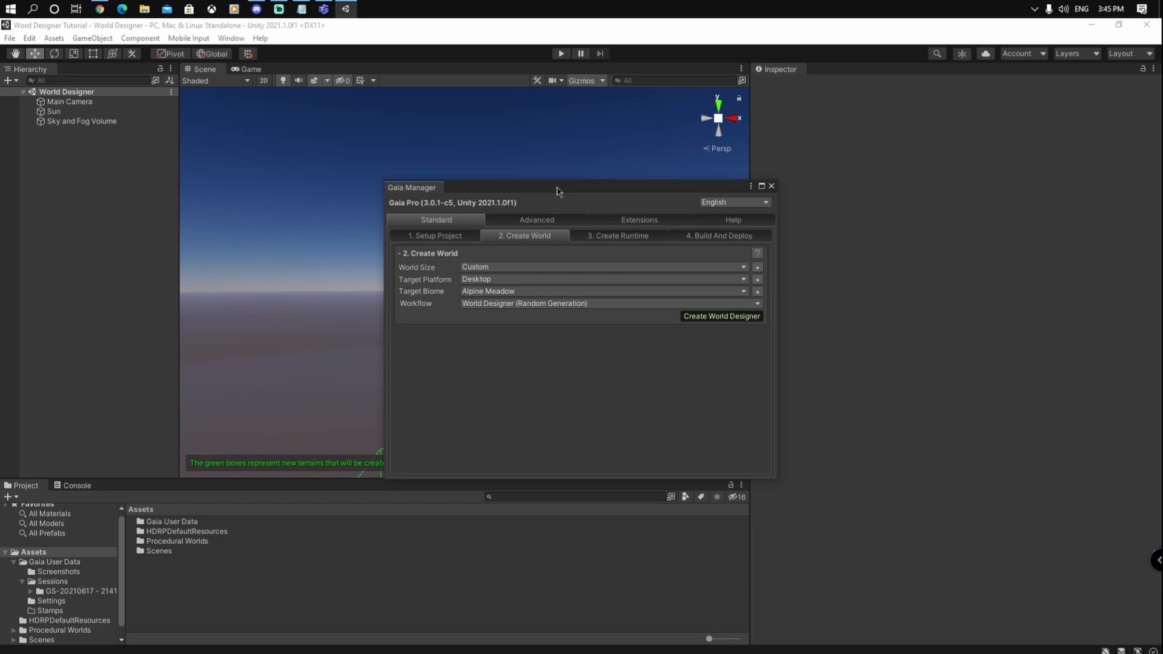
Step: Show the built-in help notes for the Create World settings and read through them
left_click(760, 256)
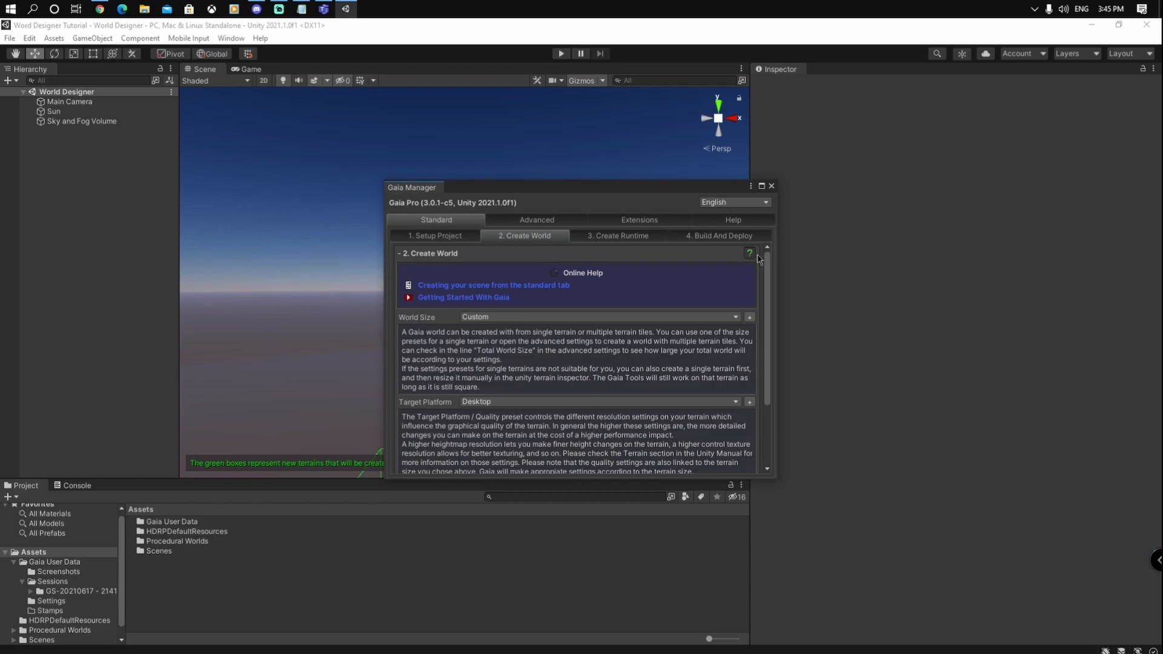
scroll(561, 386, "down", 3)
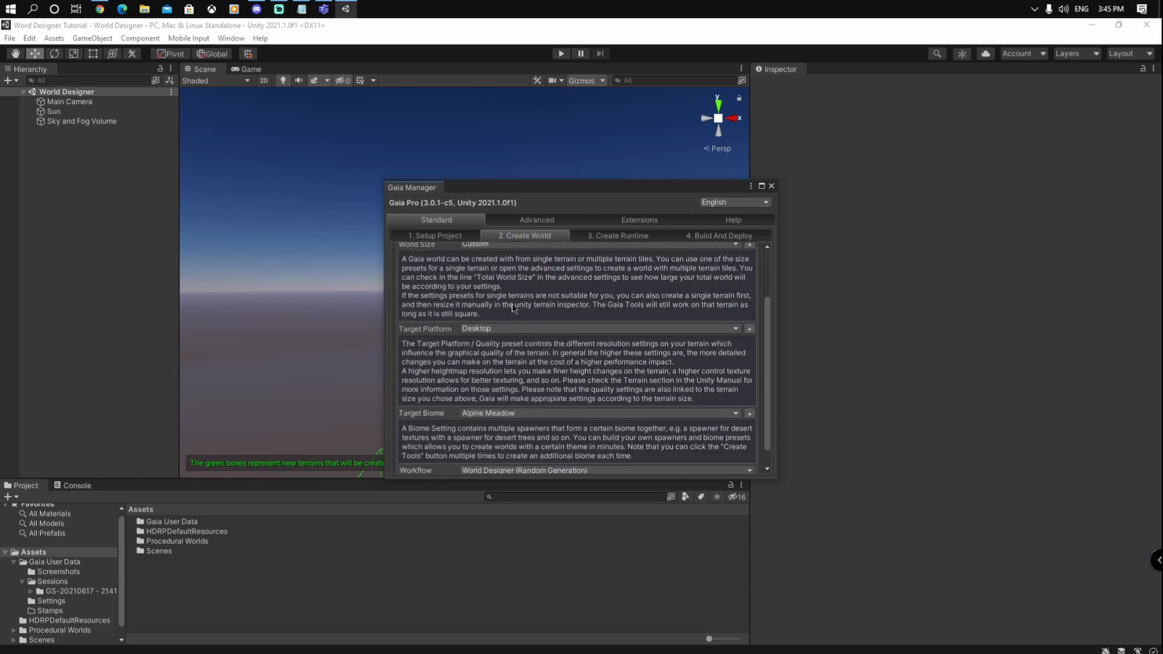
scroll(521, 370, "down", 1)
scroll(518, 424, "up", 4)
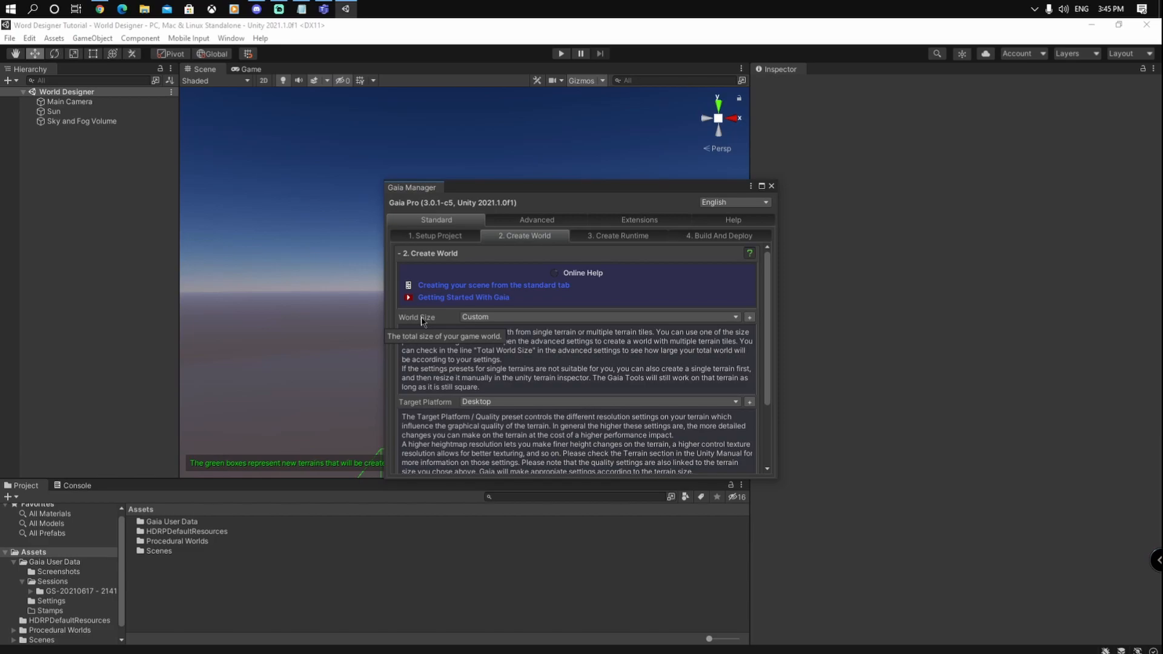
Step: View the Procedural Worlds tutorials page through the Gaia Manager's help links, then return to Unity
left_click(729, 222)
left_click(415, 239)
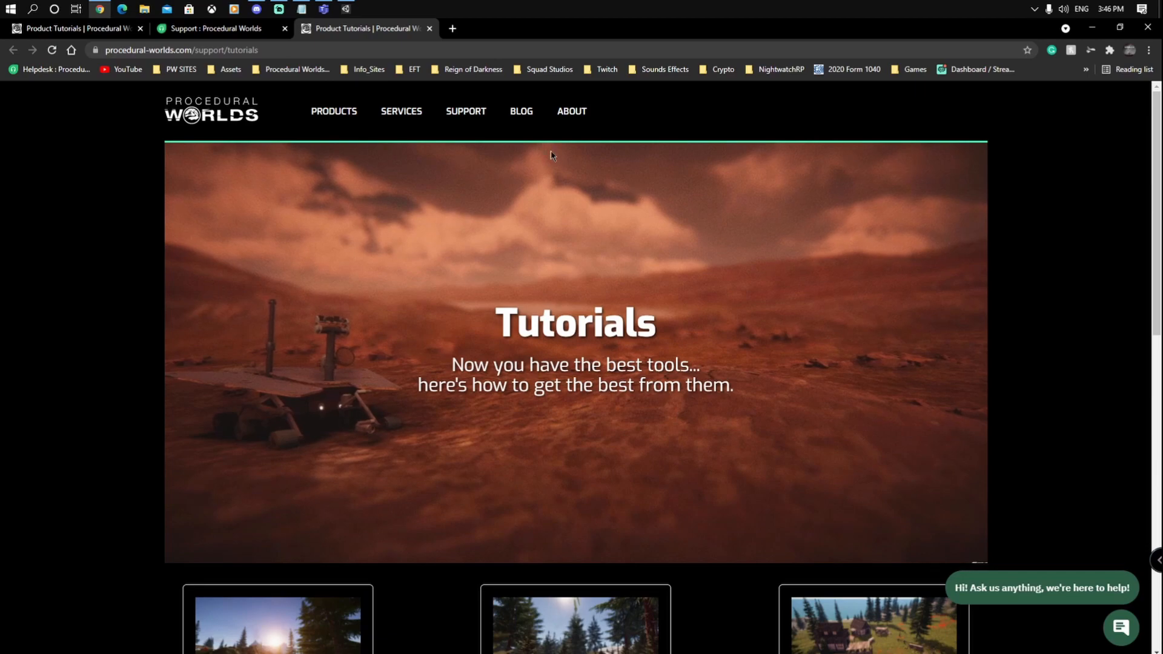
left_click(1092, 28)
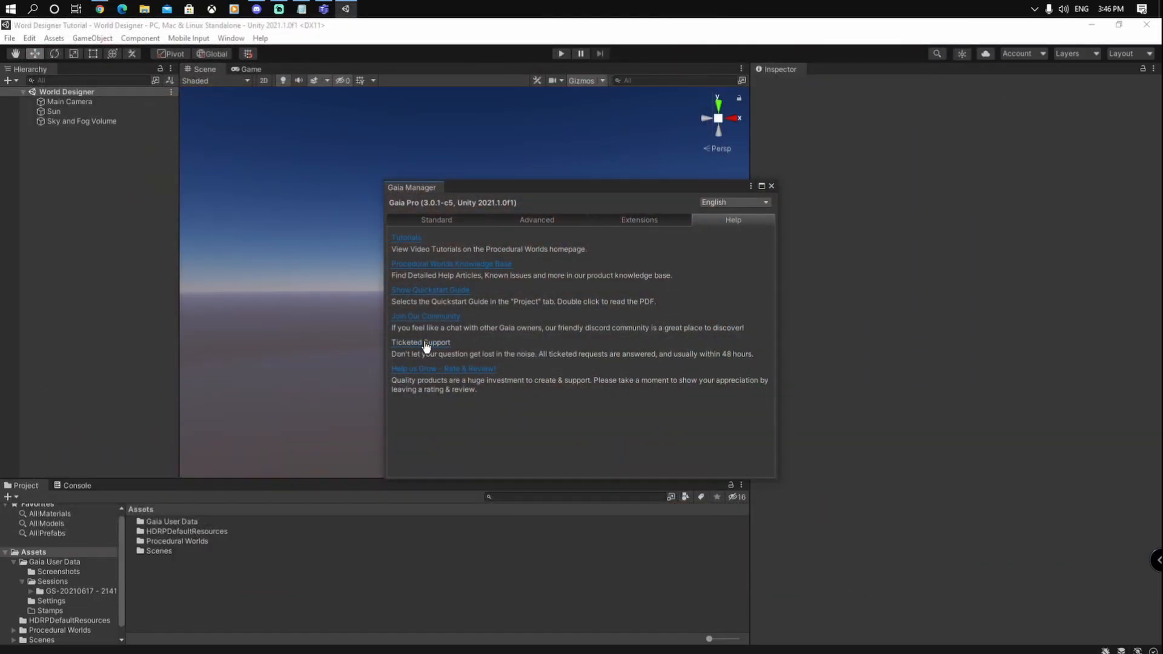
Step: Open the Ticketed Support site from the Gaia Manager's help links and look through its knowledge base articles
left_click(426, 347)
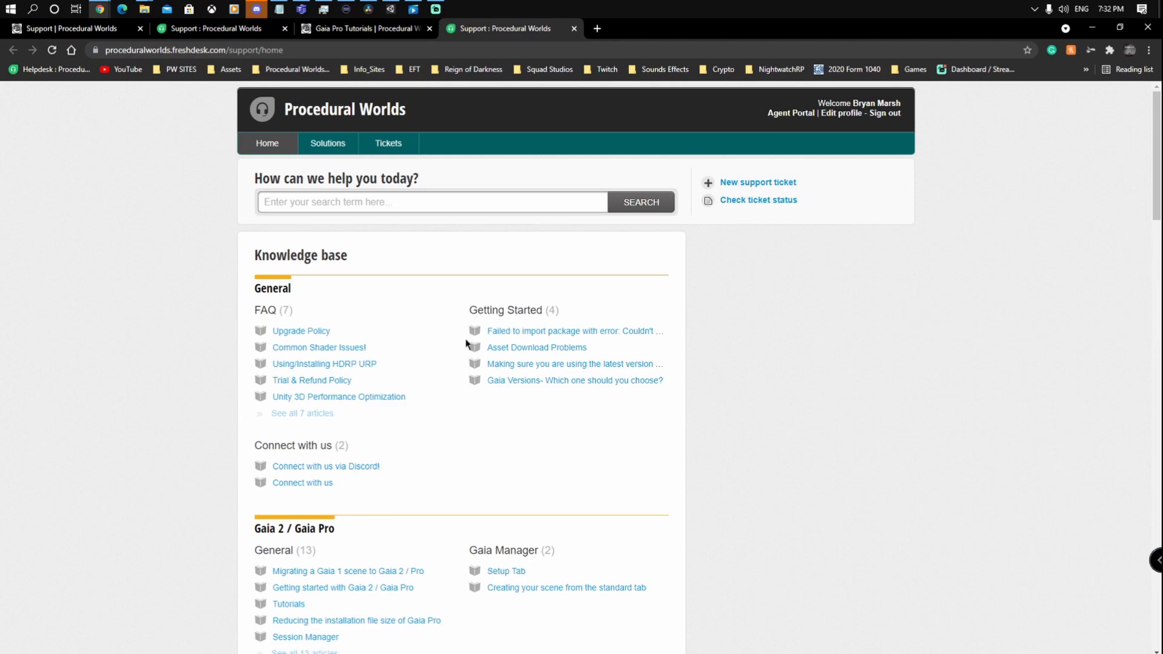
scroll(473, 339, "down", 3)
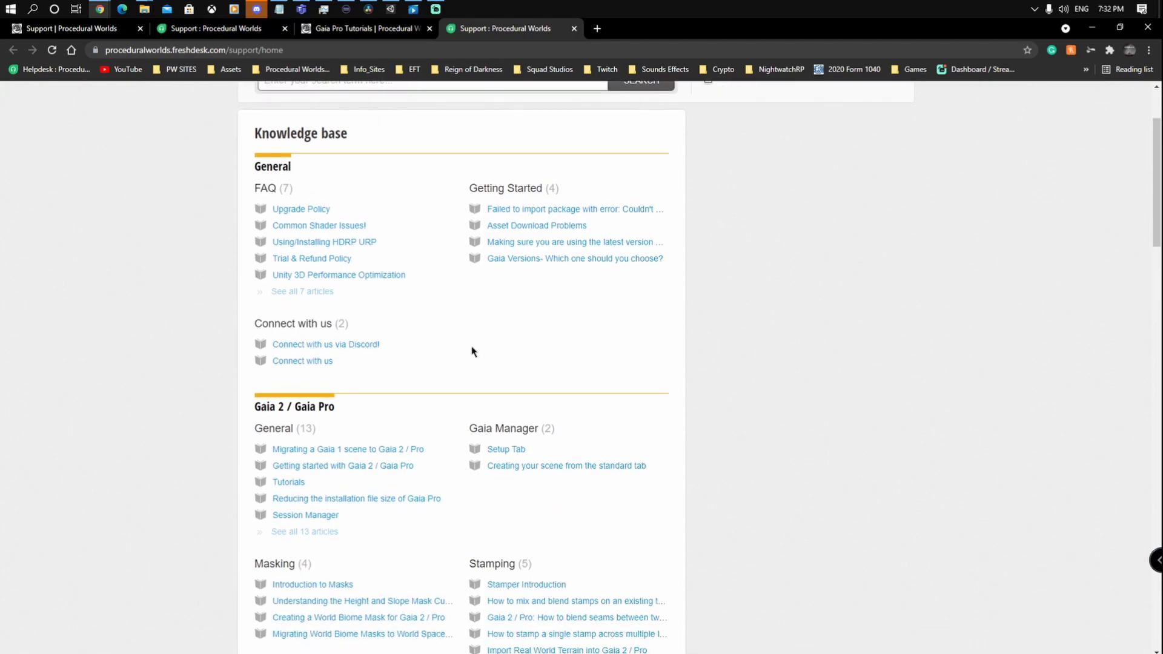
scroll(476, 354, "down", 6)
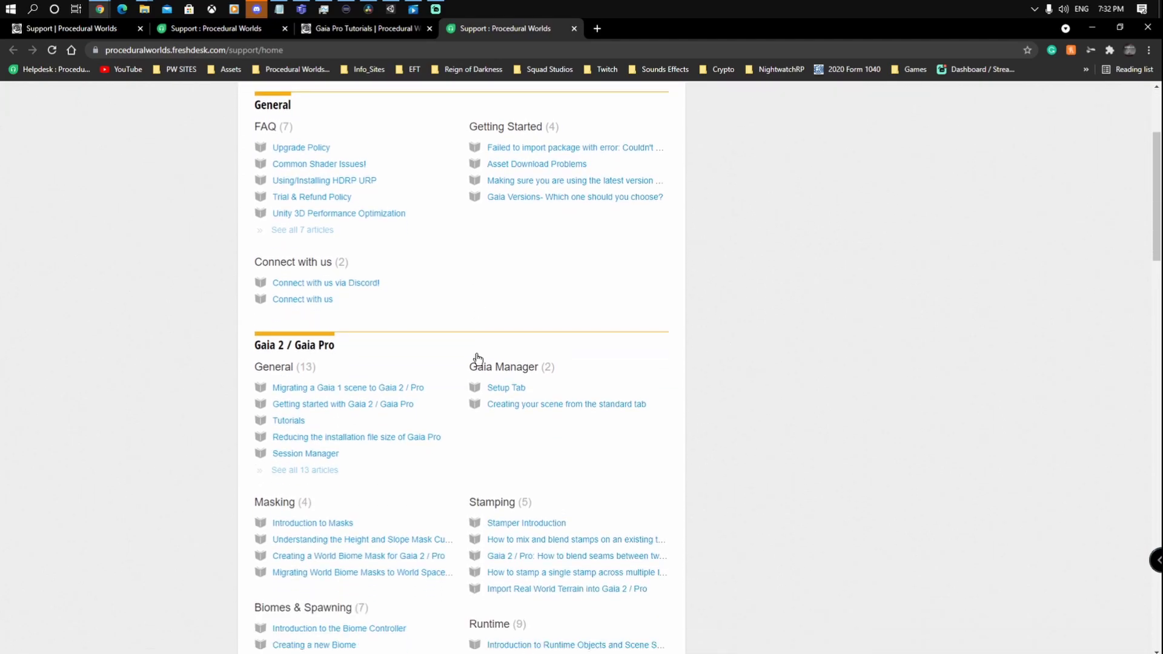
scroll(467, 447, "up", 5)
scroll(494, 416, "up", 3)
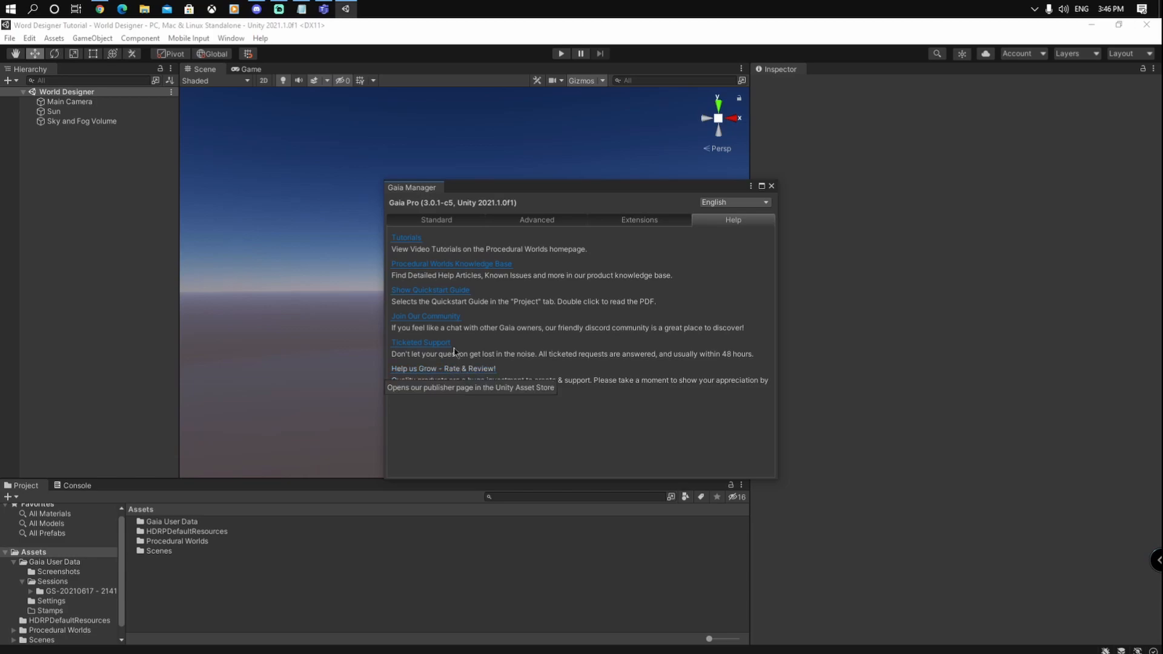
Step: Return to the standard Create World settings with the help notes hidden and set the world size to Small
left_click(457, 220)
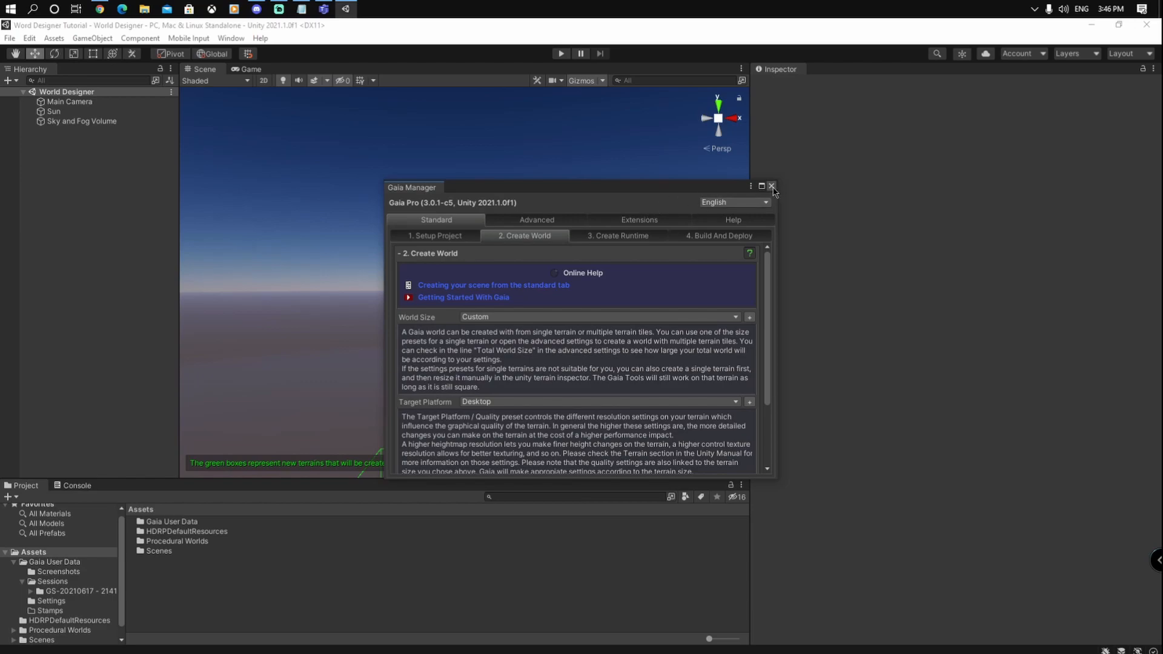
left_click(749, 253)
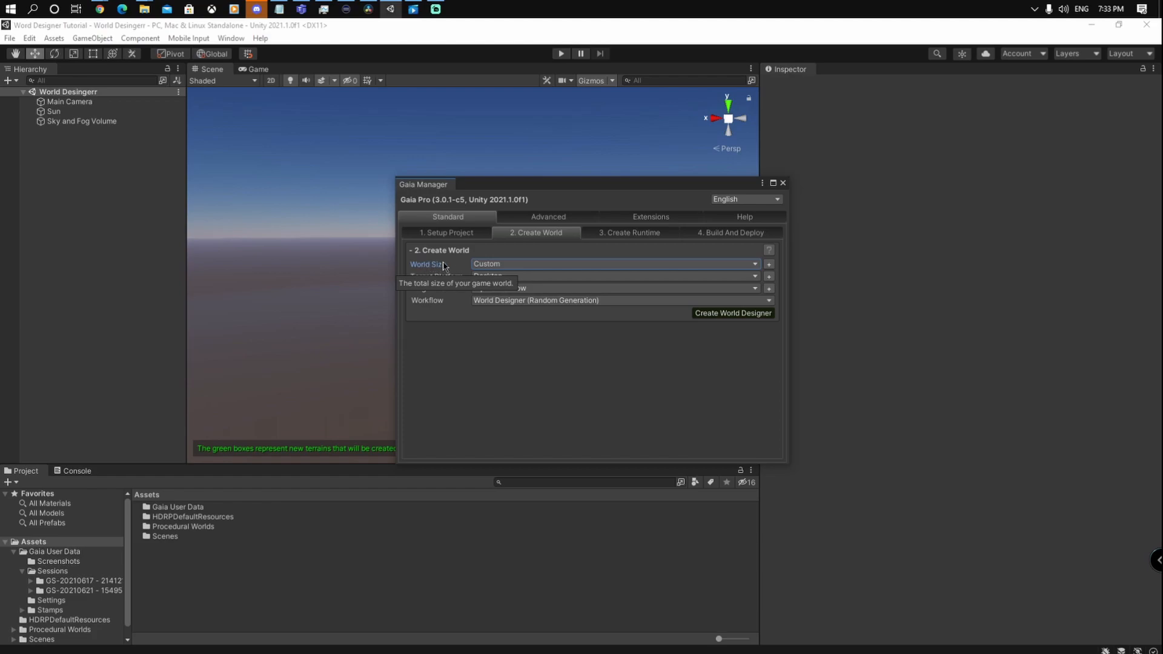
left_click(501, 264)
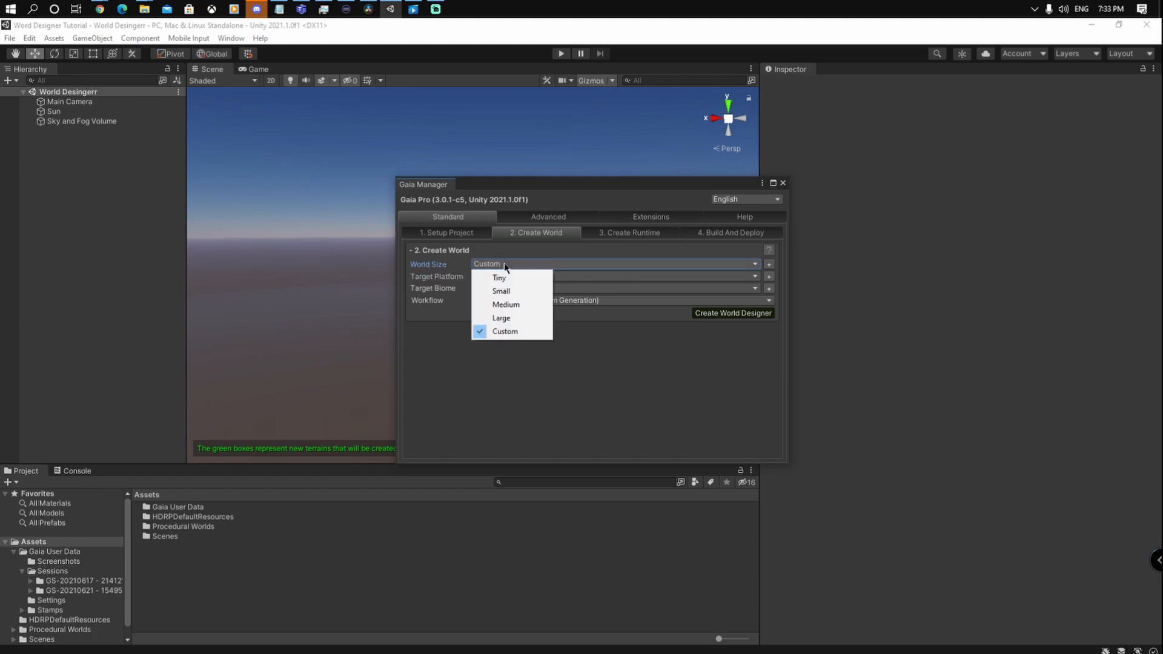
left_click(519, 292)
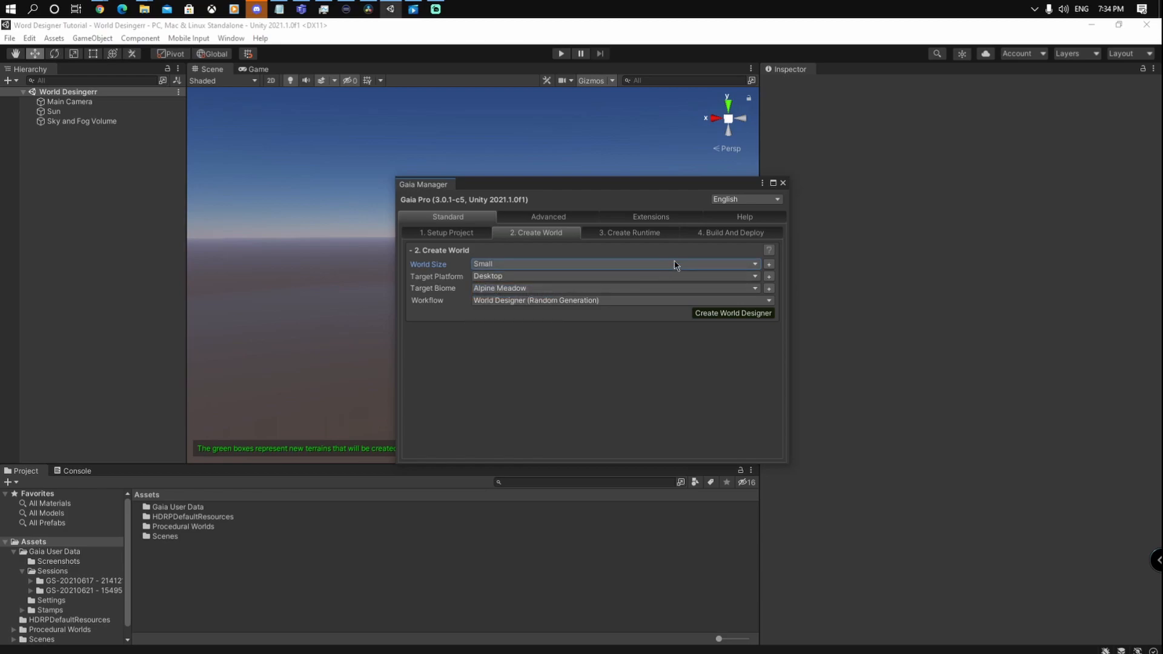
Step: Set the advanced world settings to 20 X tiles and 20 Z tiles, and move the Gaia Manager aside to view the terrain grid
left_click(769, 266)
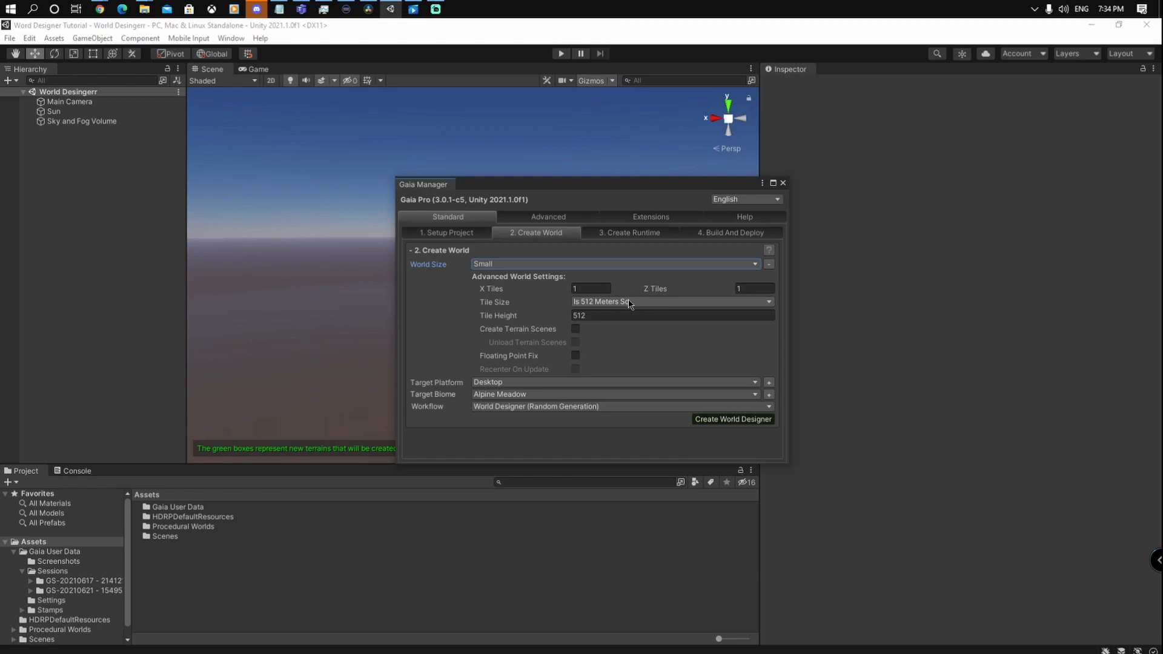
left_click(597, 289)
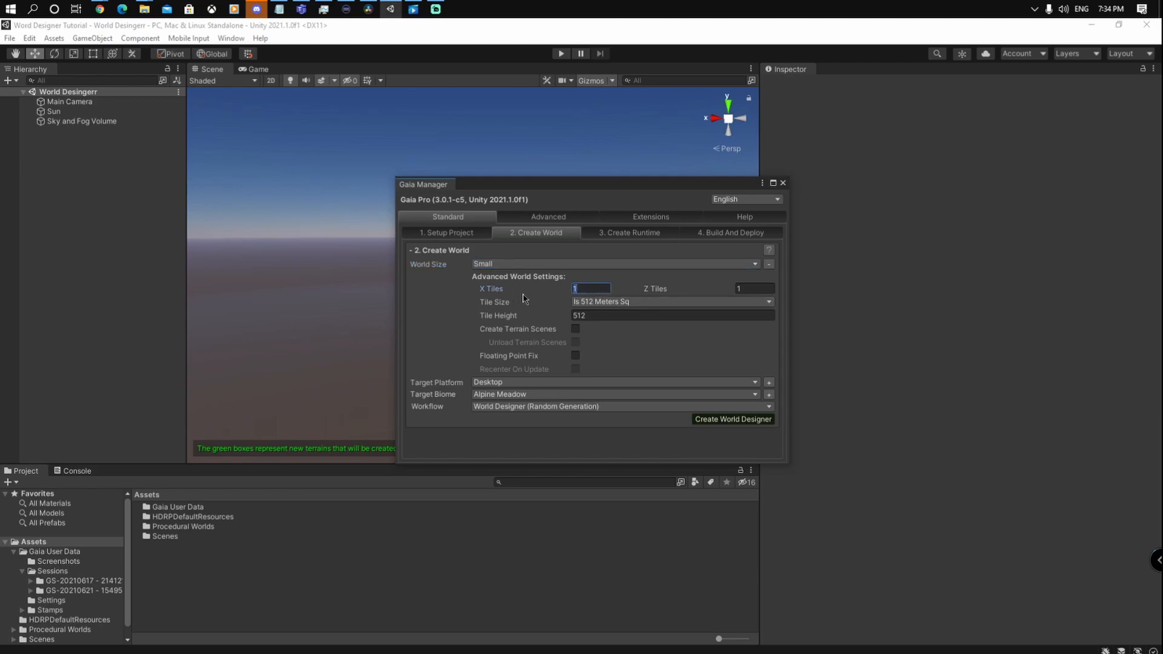
type("20")
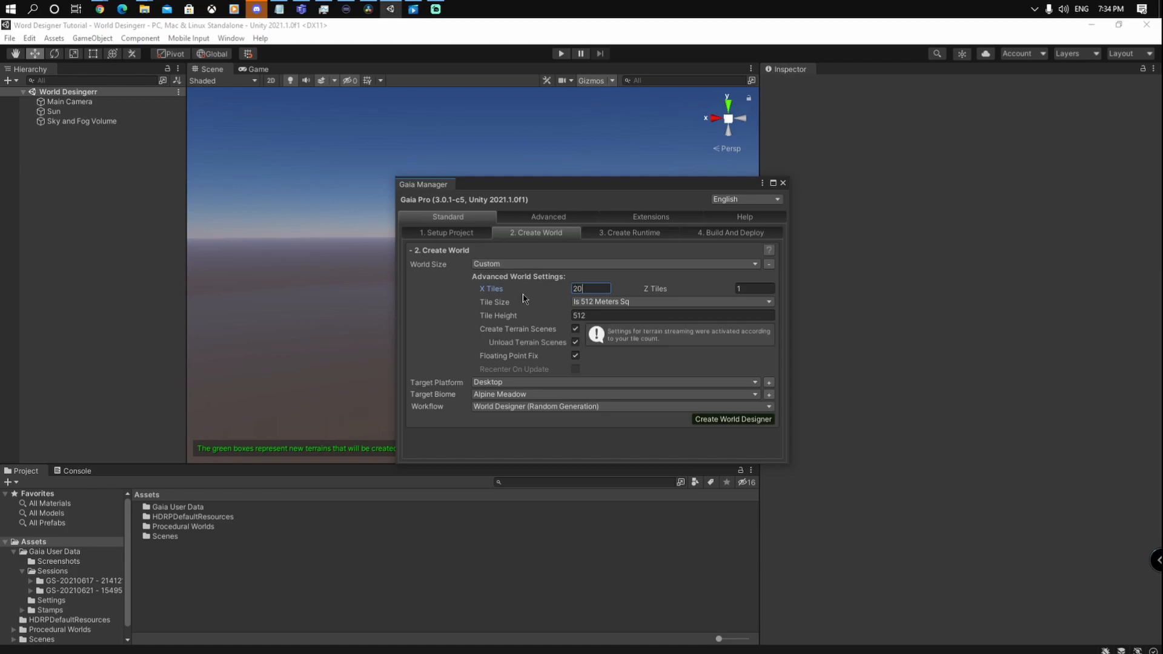
key("Tab")
type("20")
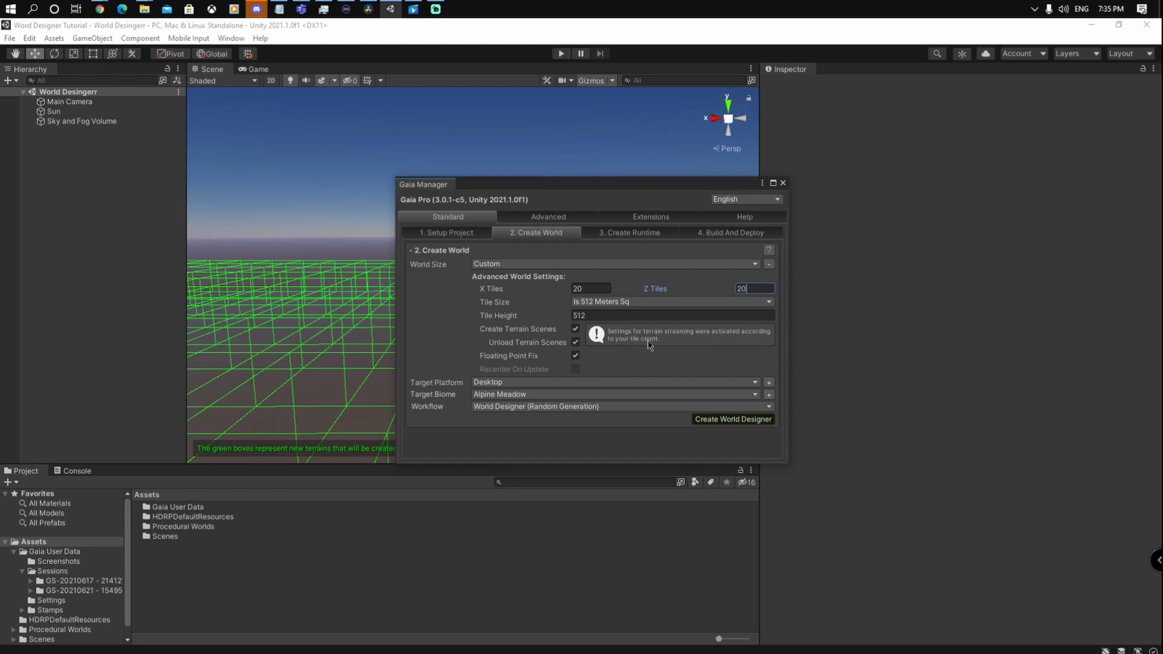
left_click_drag(493, 186, 624, 213)
right_click_drag(472, 291, 347, 407)
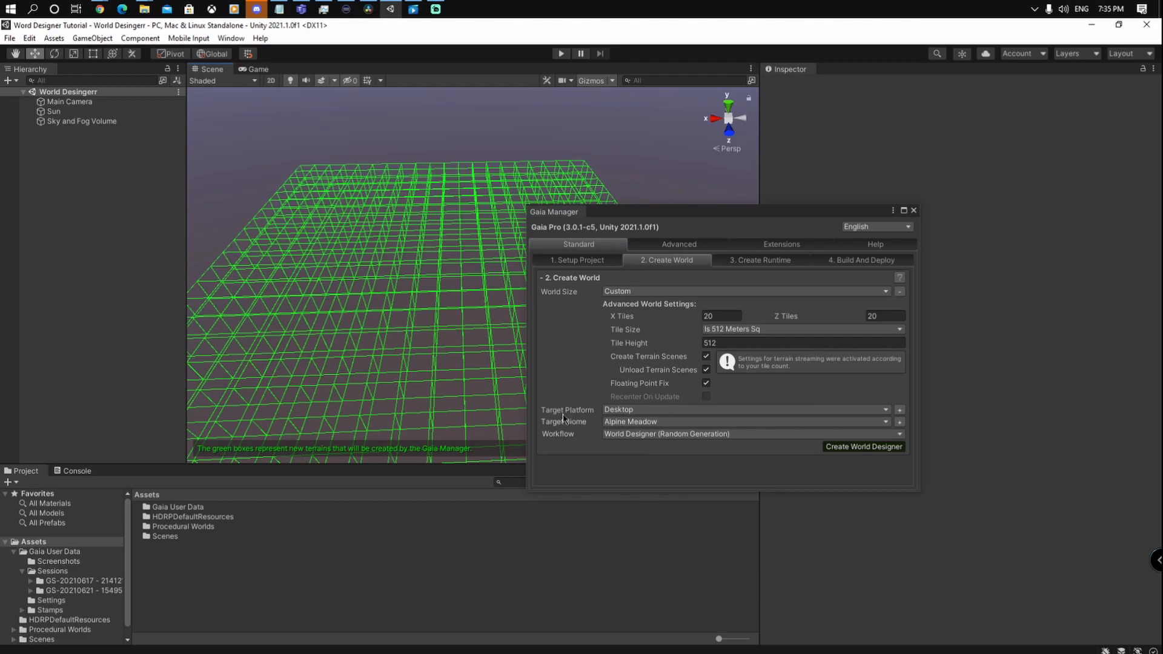
Step: Review the target platform and biome choices, keeping Desktop and Alpine Meadow, and select the World Designer (Random Generation) workflow
left_click(633, 412)
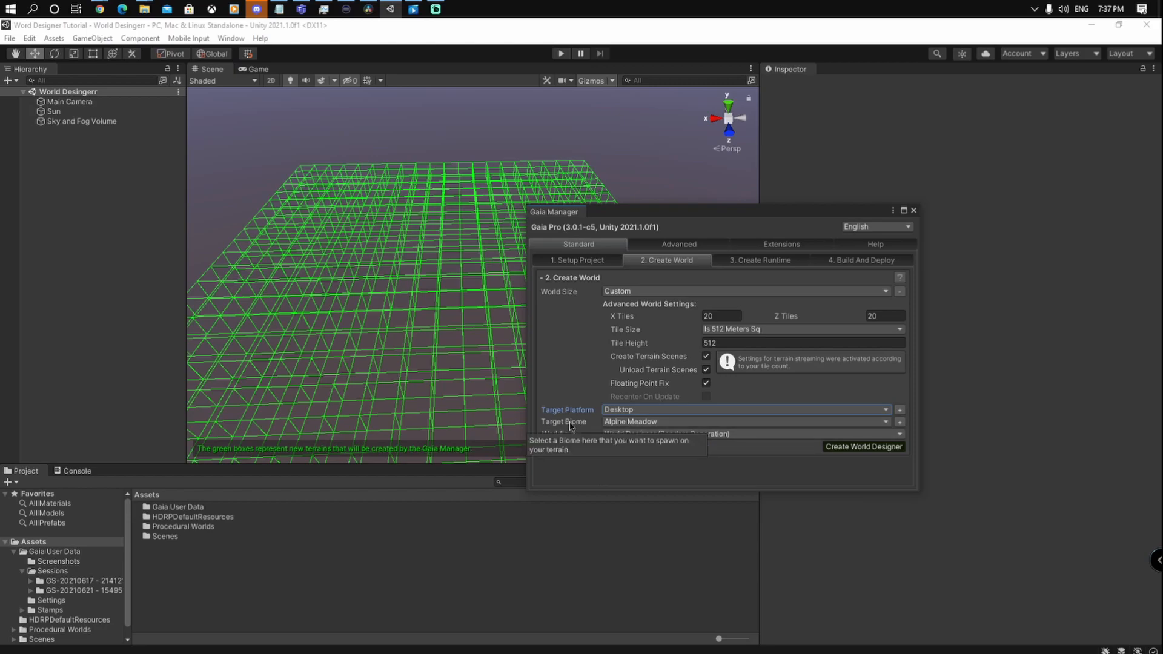
left_click(636, 423)
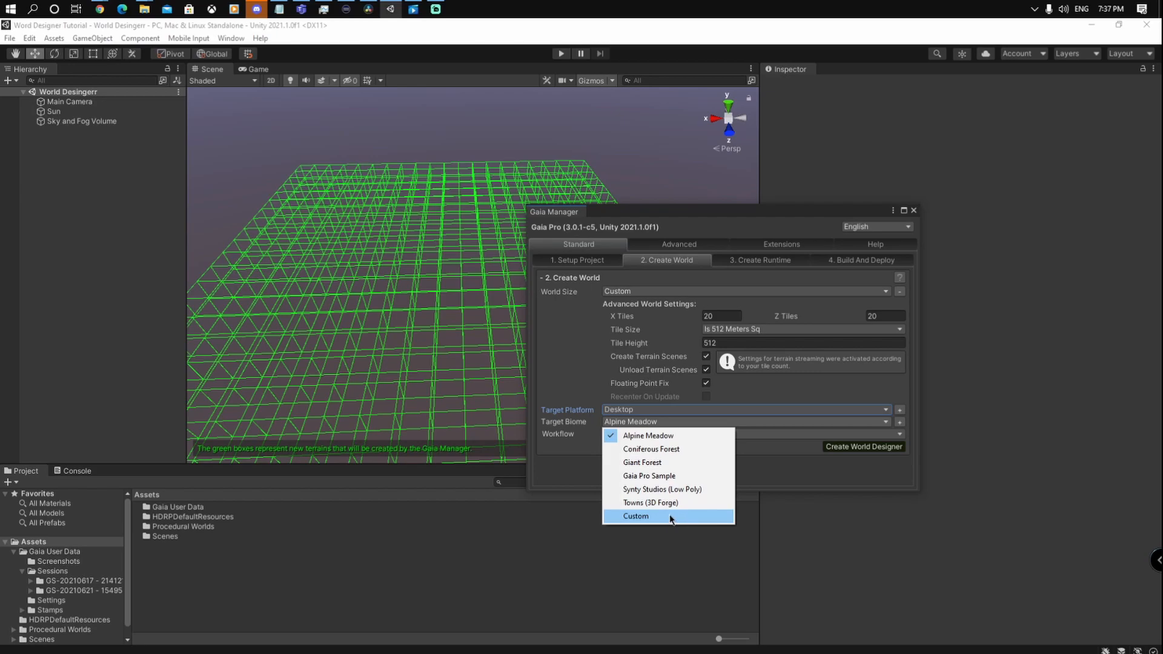
left_click(568, 423)
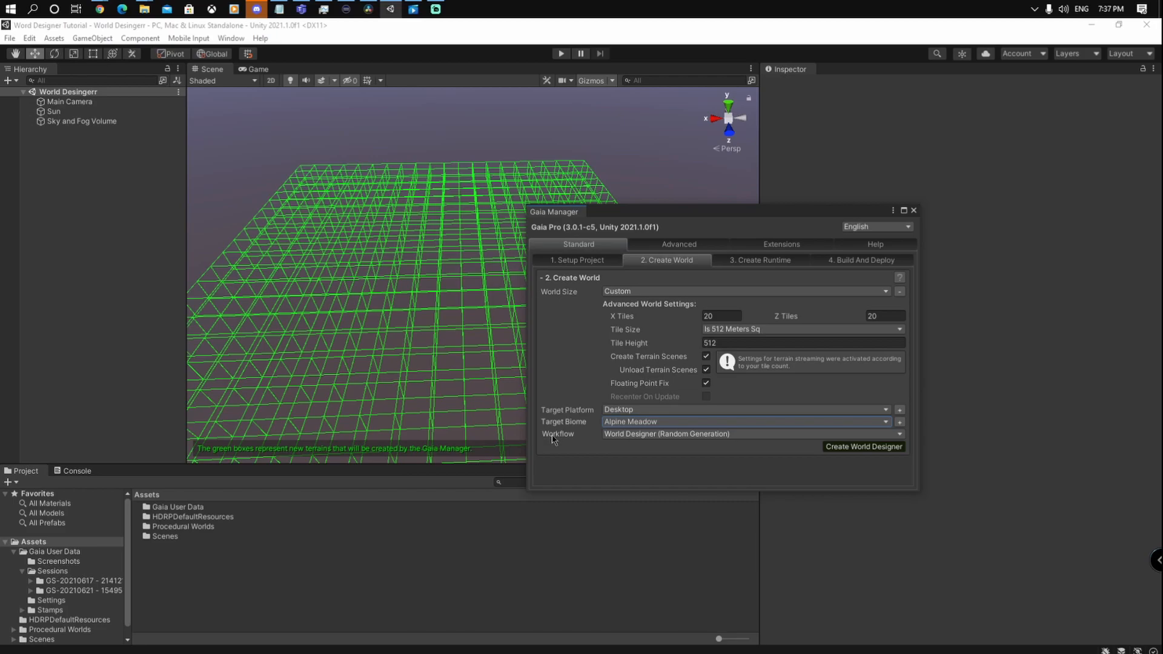
left_click(630, 435)
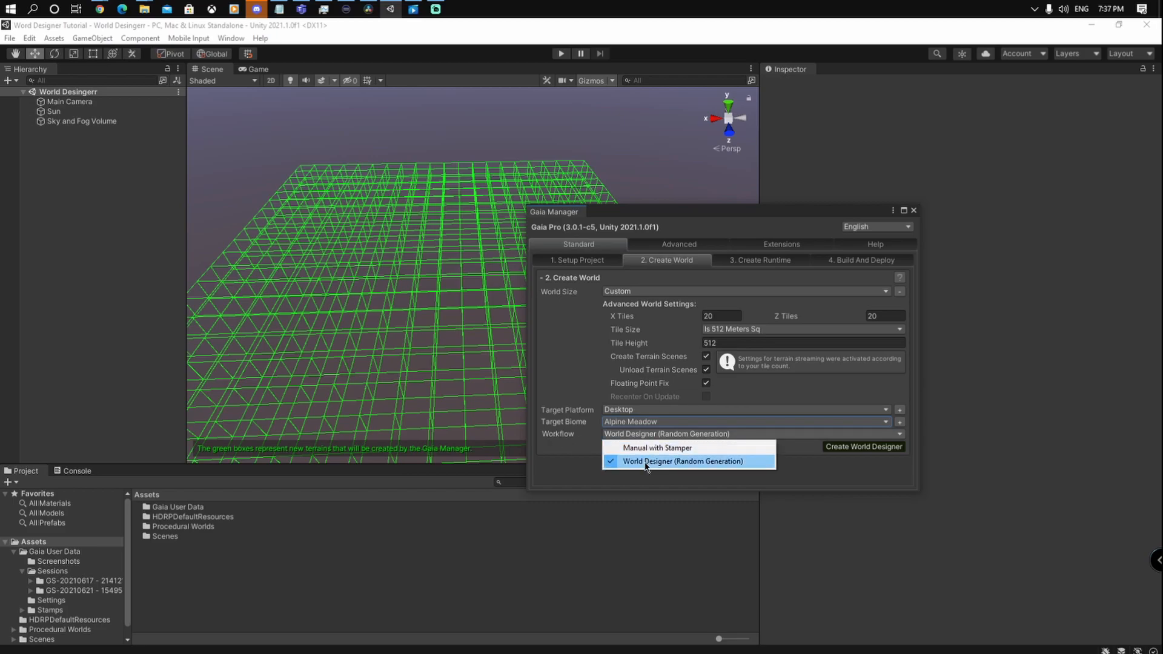
left_click(683, 462)
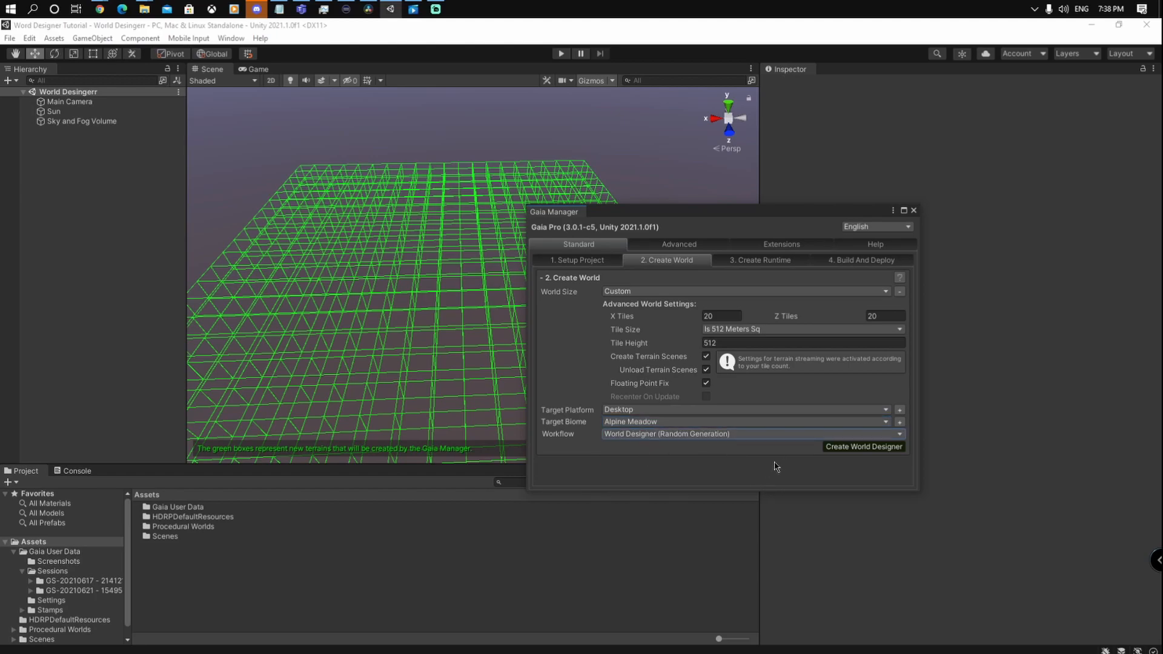
Step: Create the World Designer with default HDRP lighting, and dock the Gaia Manager beside the Console with the Project window in front
left_click(864, 448)
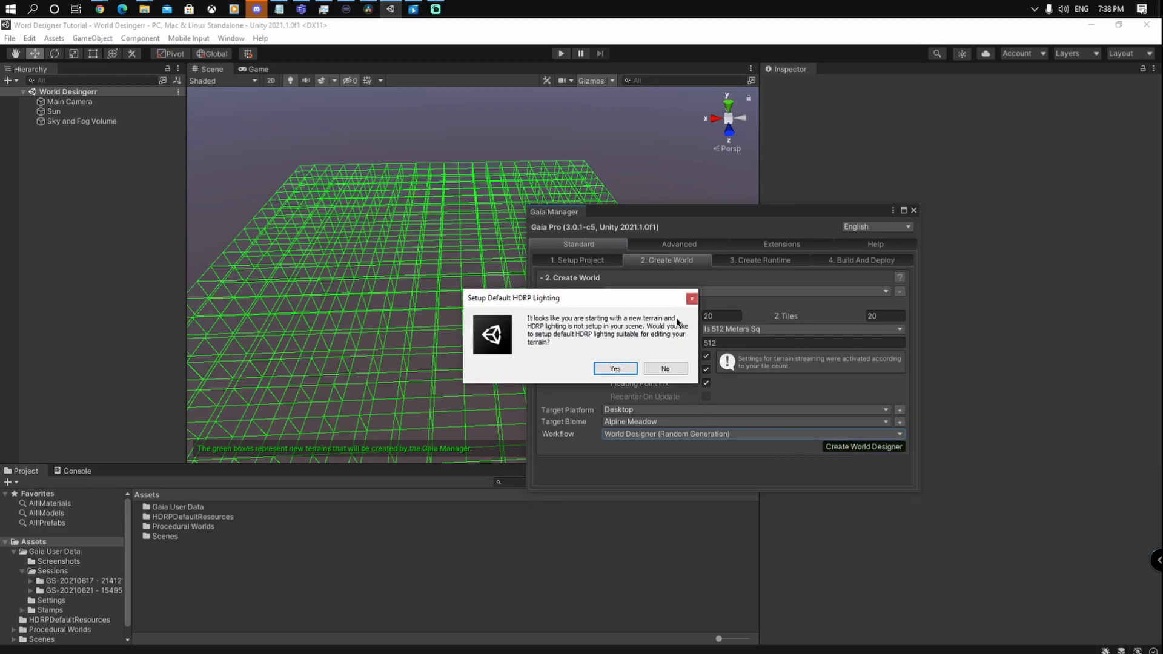
left_click(616, 368)
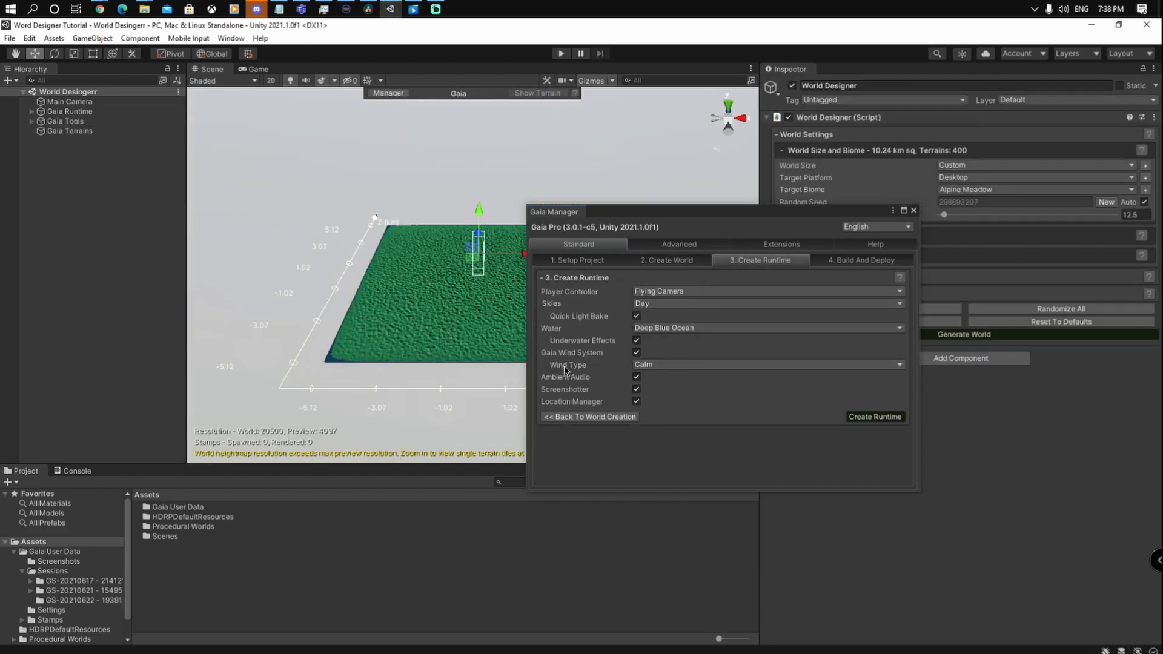
left_click_drag(559, 213, 119, 482)
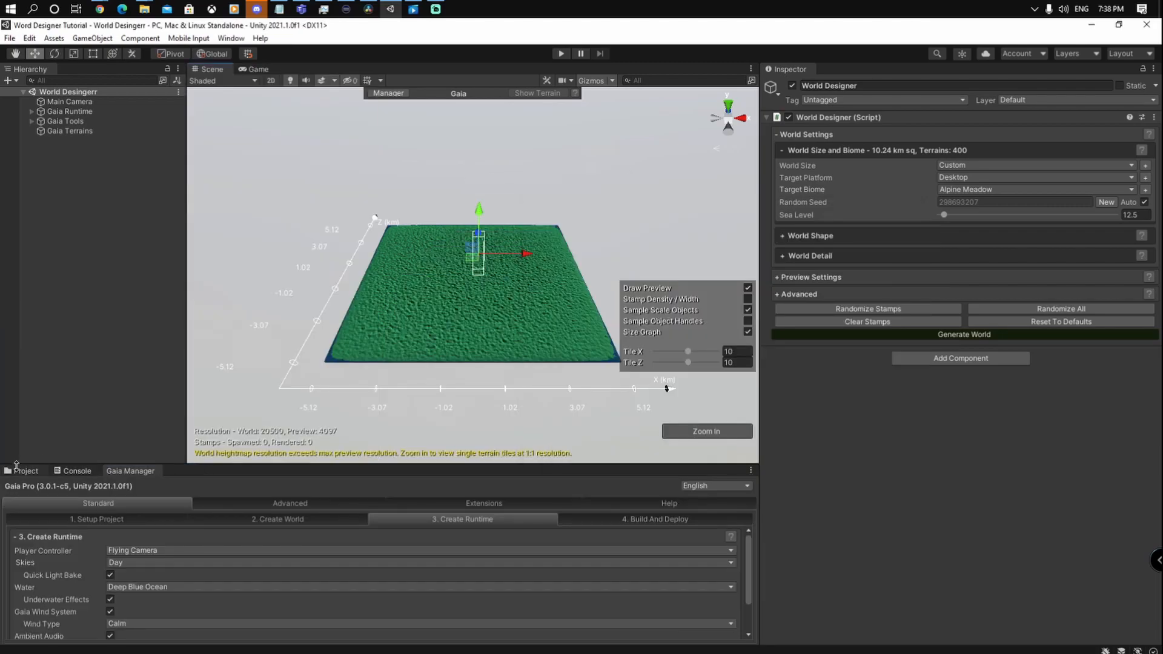
left_click(25, 472)
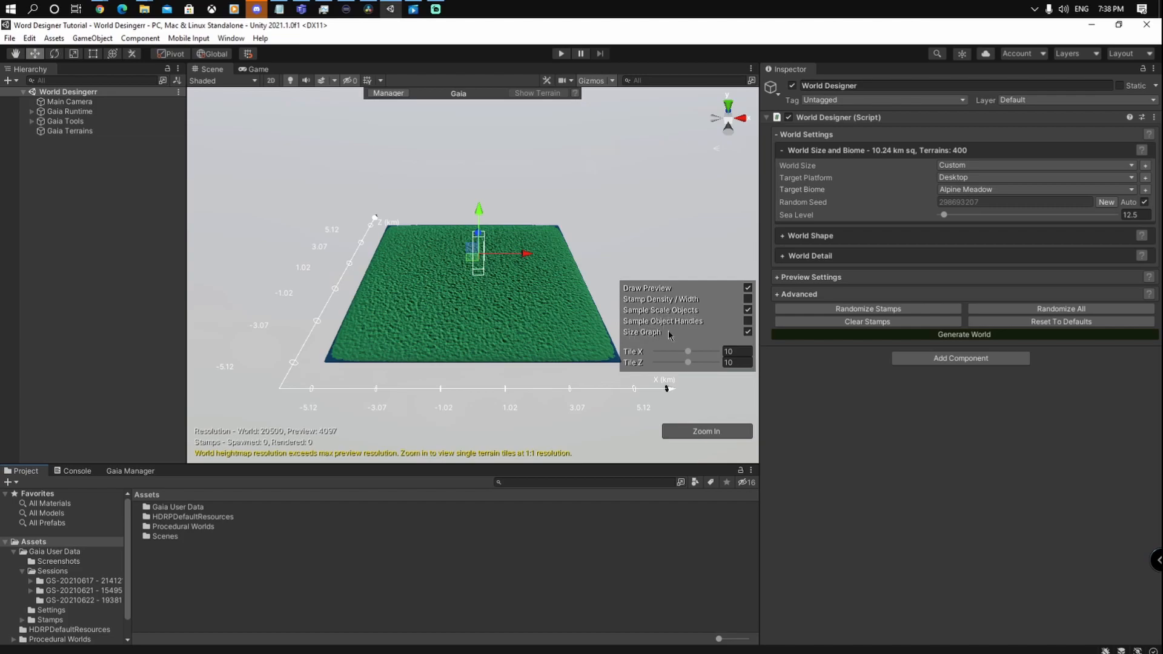
Step: Switch the Size Graph off and back on, and enable Sample Object Handles for the terrain preview
left_click(749, 333)
left_click(749, 334)
left_click(749, 322)
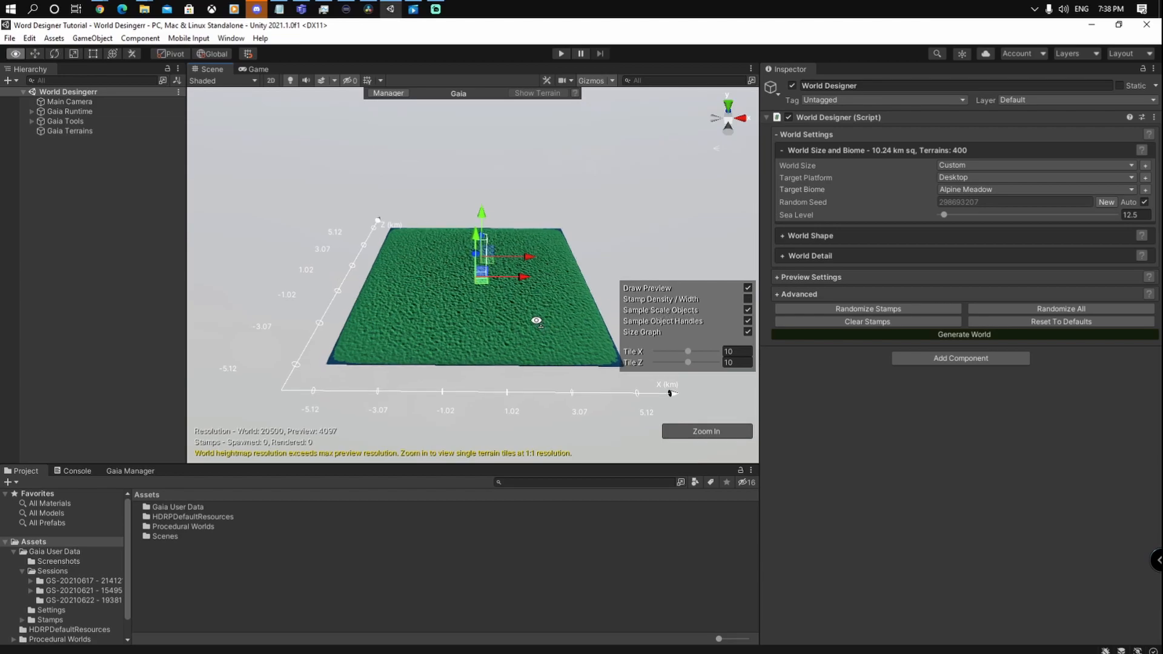
Step: Examine the sample scale objects and their handles up close on the terrain preview, then return to an overview of the whole terrain
scroll(537, 321, "up", 3)
scroll(538, 321, "up", 1)
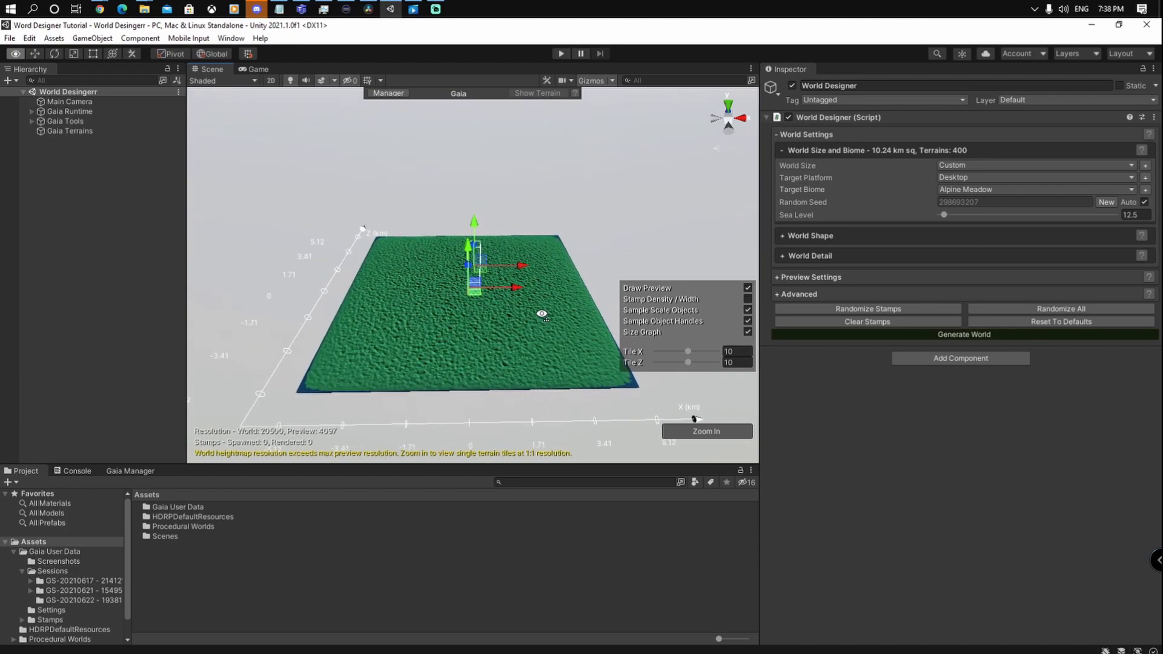
scroll(538, 320, "up", 2)
scroll(546, 317, "up", 5)
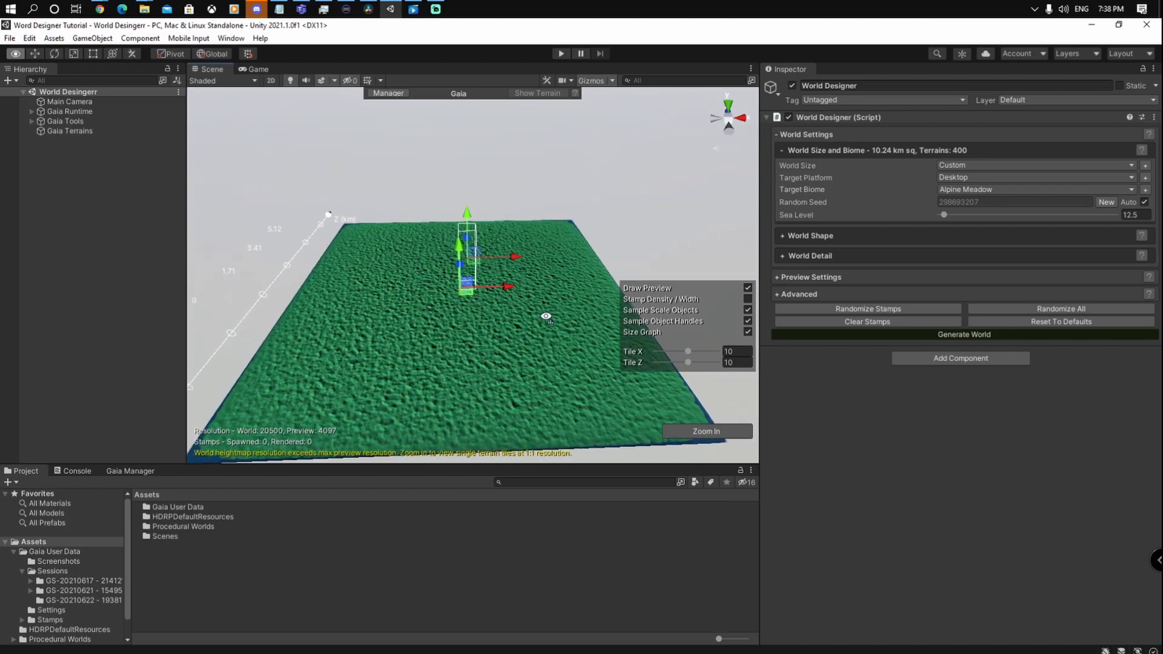
scroll(522, 333, "up", 4)
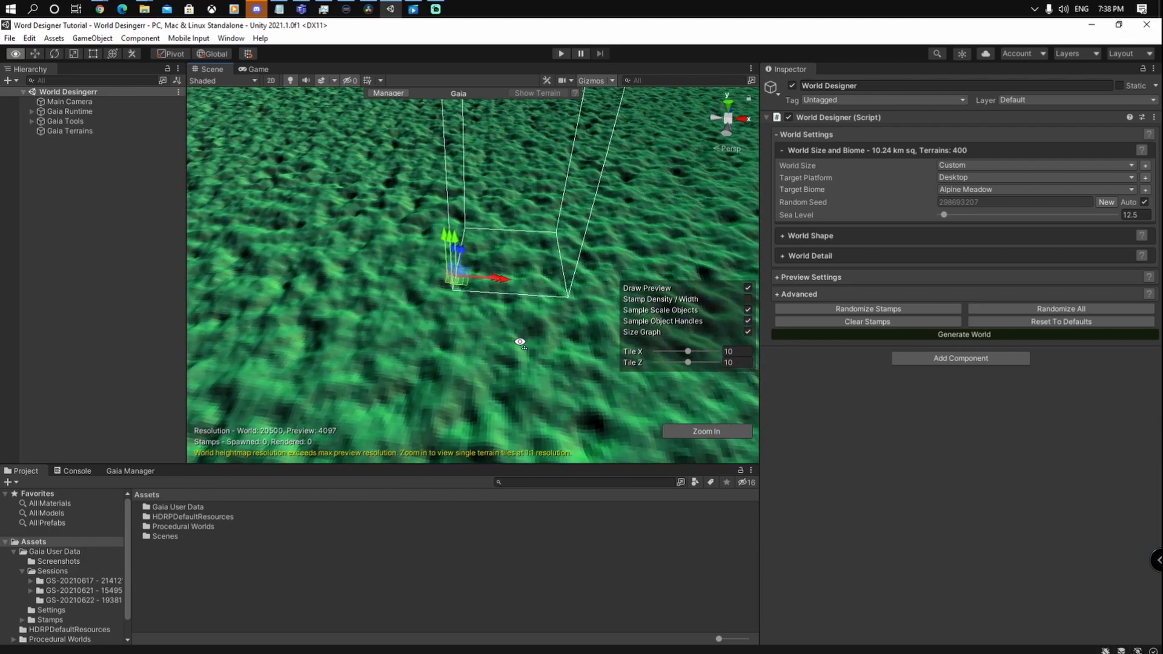
scroll(501, 344, "up", 5)
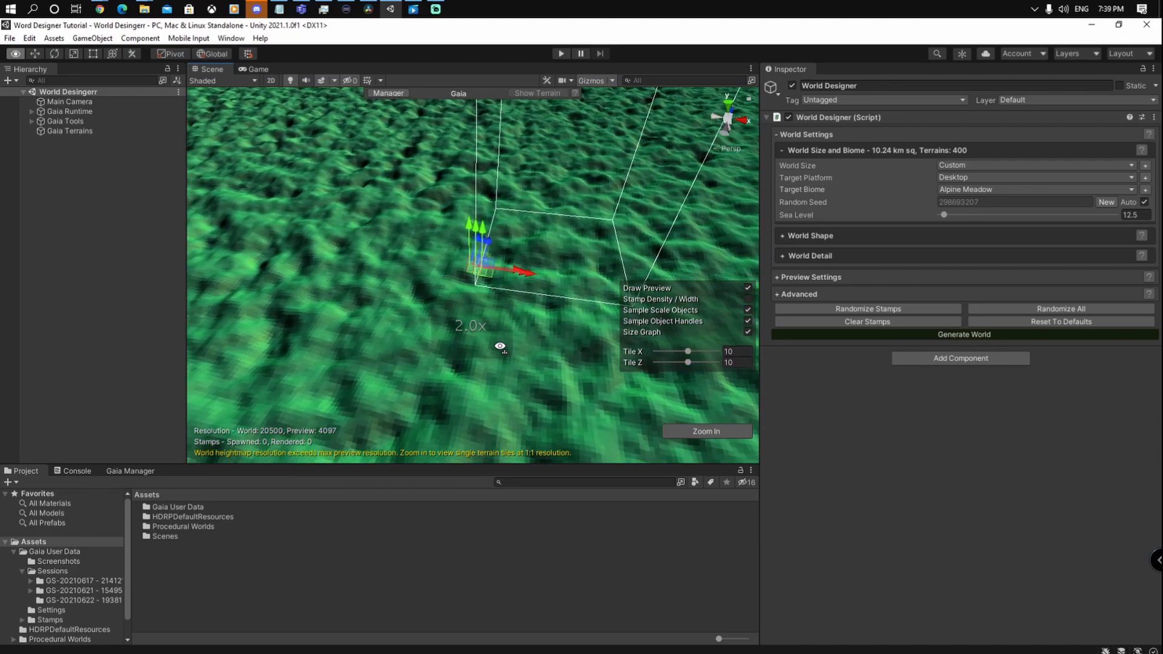
key("w")
right_click_drag(503, 342, 485, 293)
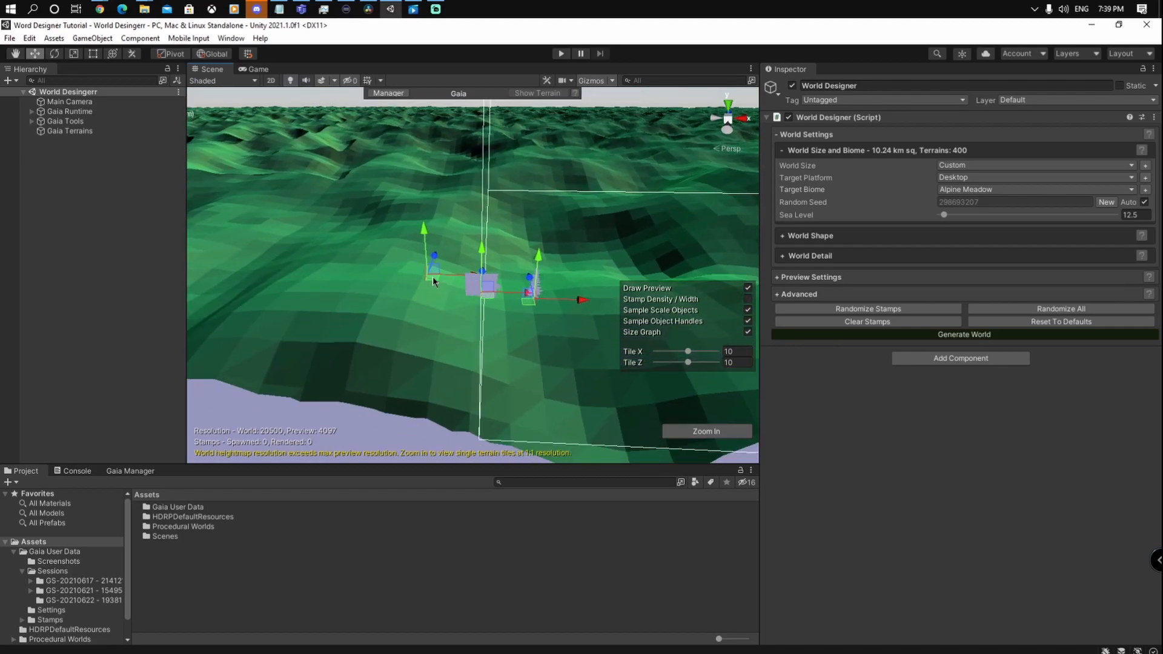
mouse_move(514, 310)
right_mouse_down()
mouse_move(533, 305)
mouse_move(519, 304)
right_mouse_up()
left_click_drag(519, 325, 538, 369)
right_click_drag(538, 369, 519, 410)
scroll(518, 369, "up", 2)
key("s")
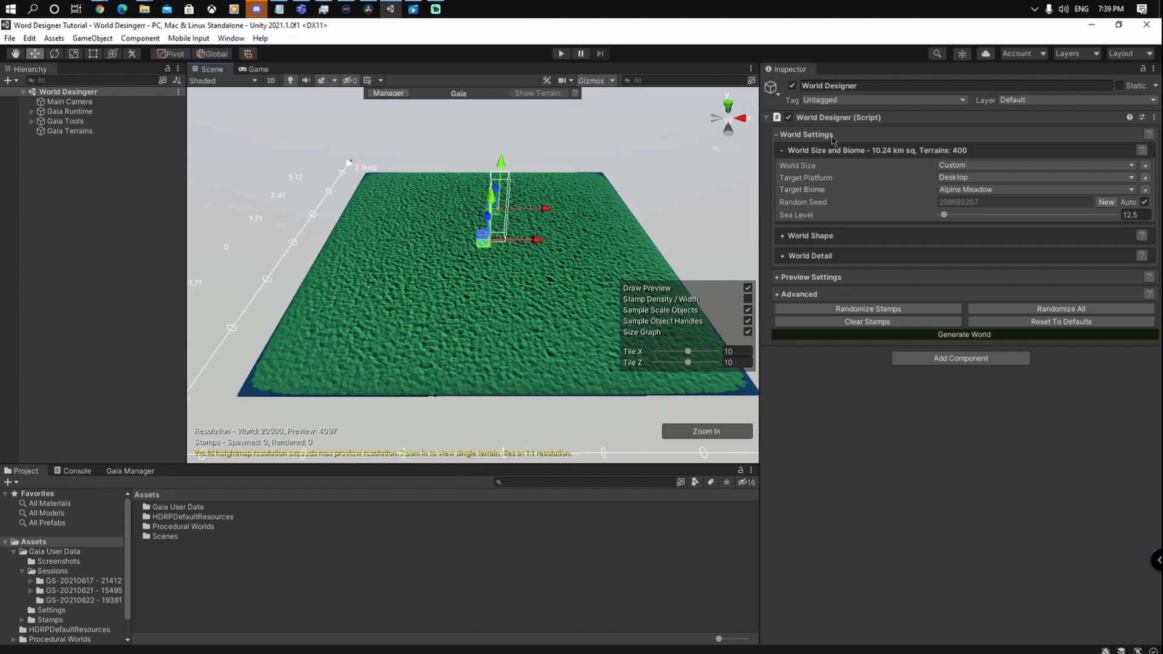
Step: Expand the World Shape and World Detail settings, and lower the sea level to 9.84
left_click(798, 240)
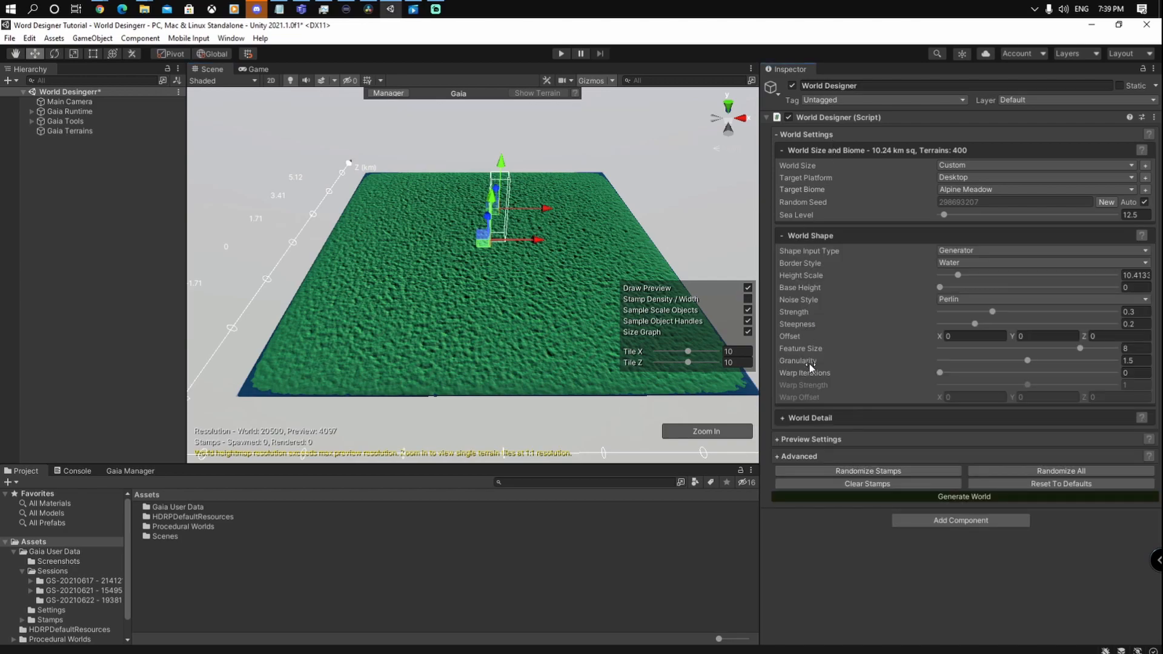
left_click(800, 420)
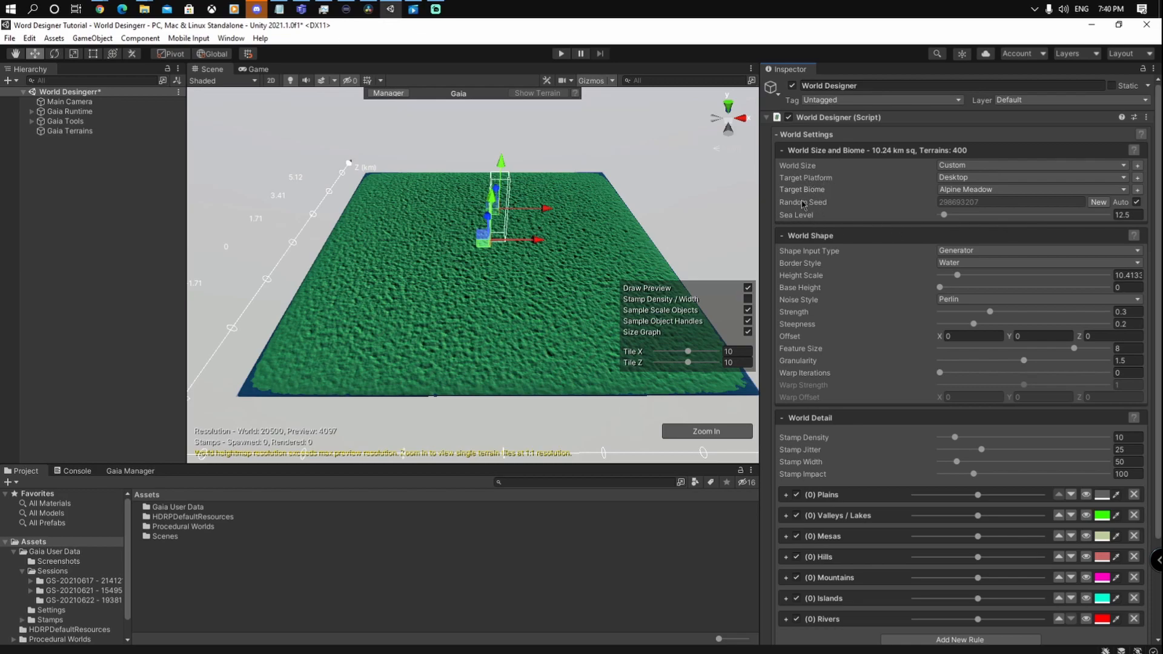
left_click_drag(795, 216, 744, 243)
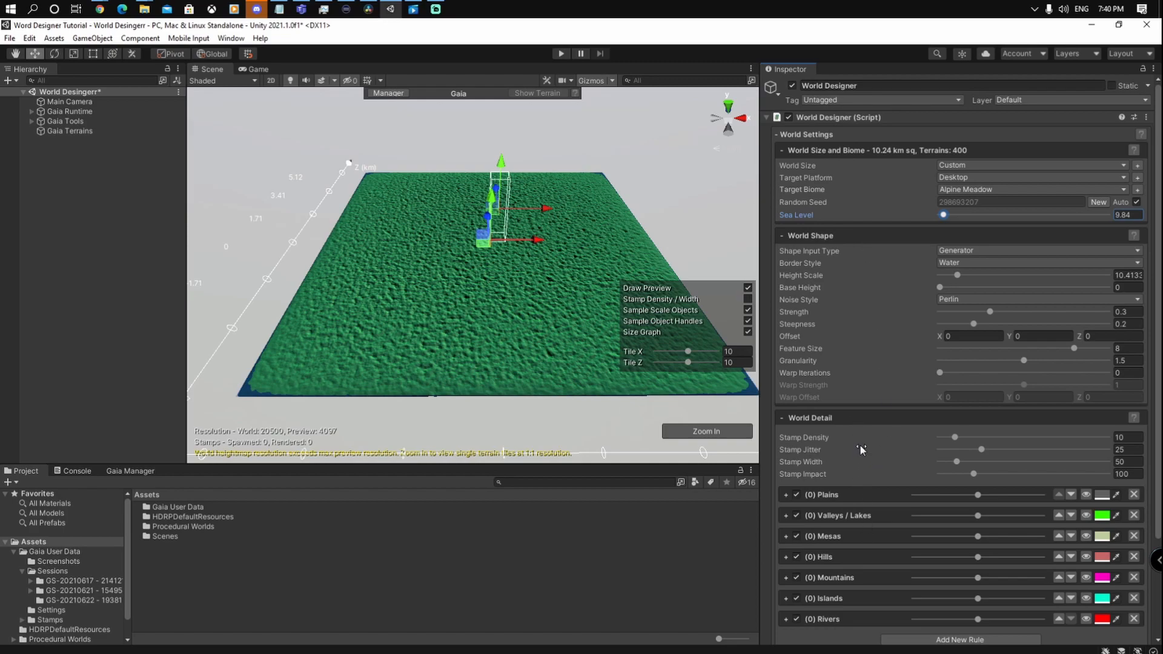
Step: Try Image as the Shape Input Type, then set it back to Generator
left_click(800, 255)
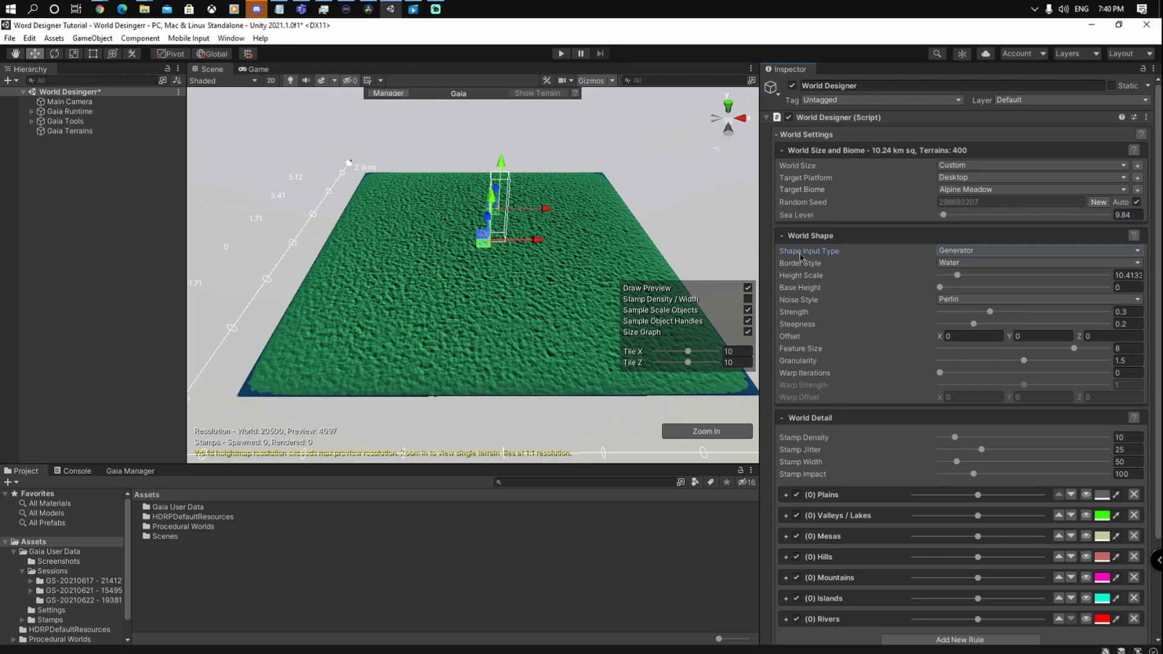
left_click(964, 251)
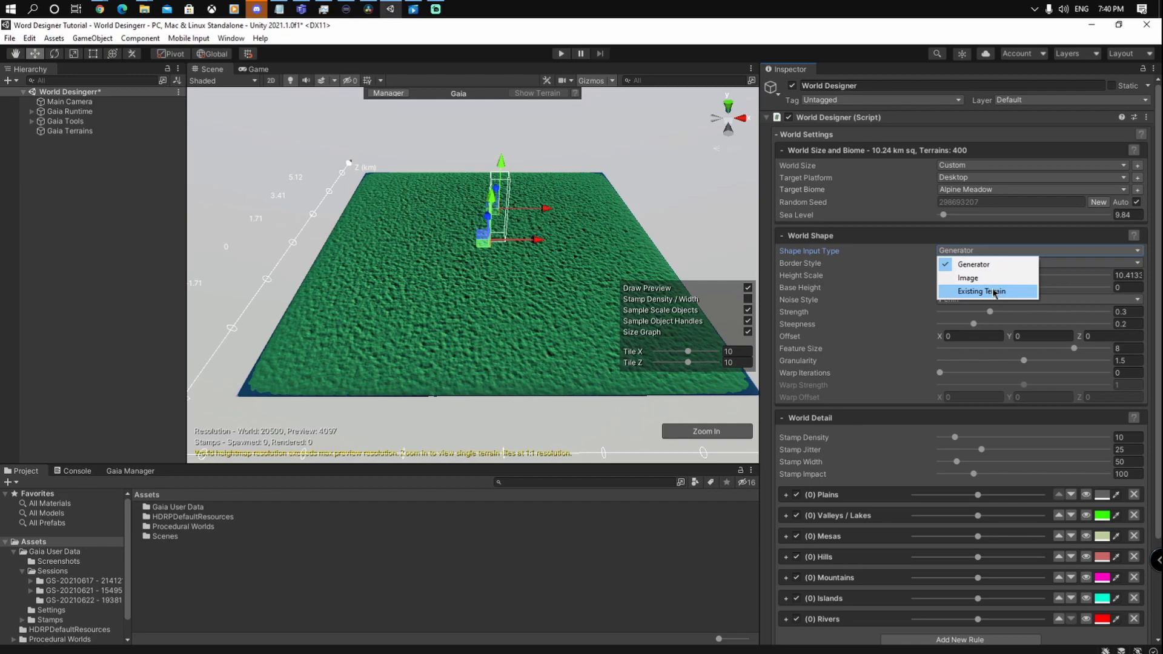
left_click(968, 277)
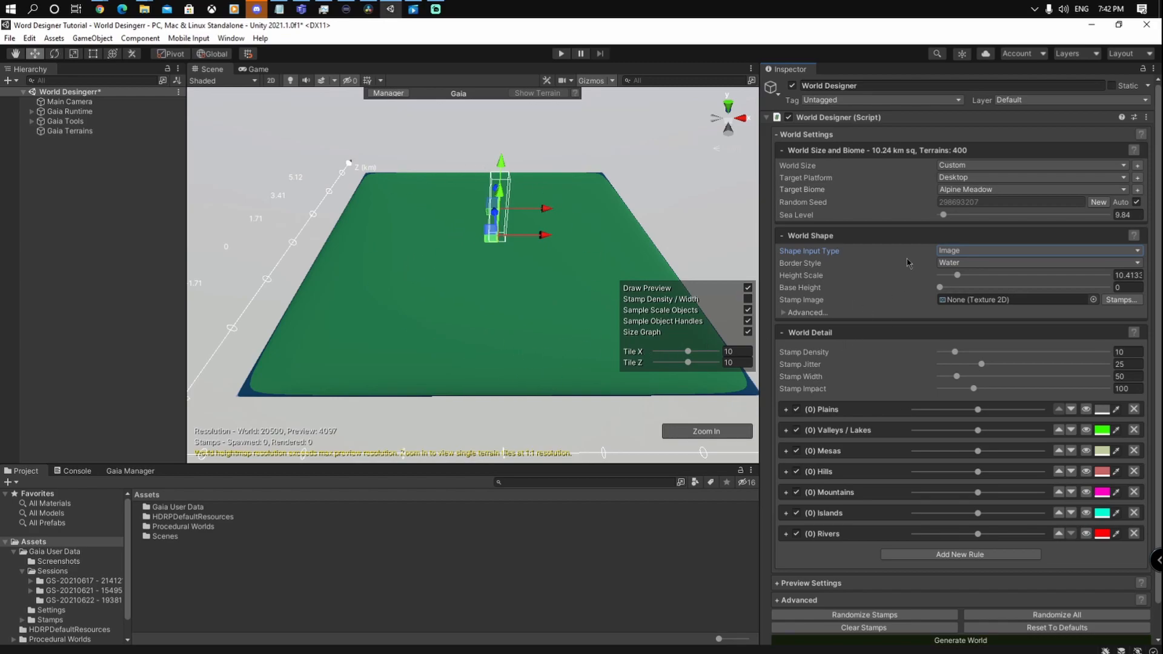
left_click(957, 253)
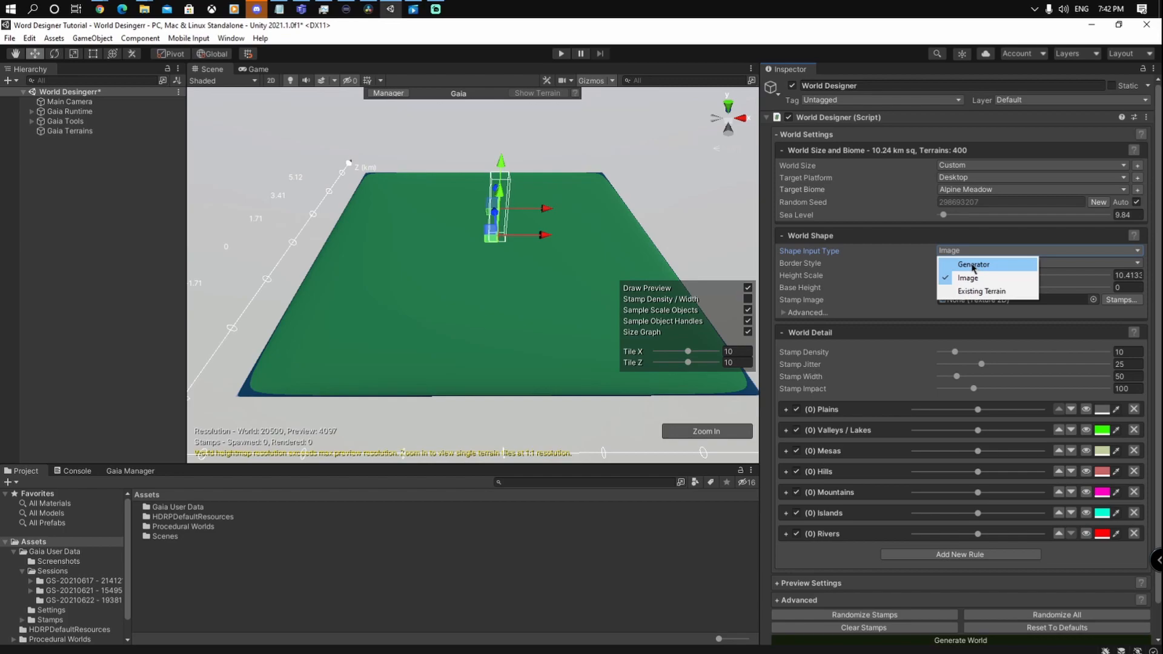
left_click(960, 267)
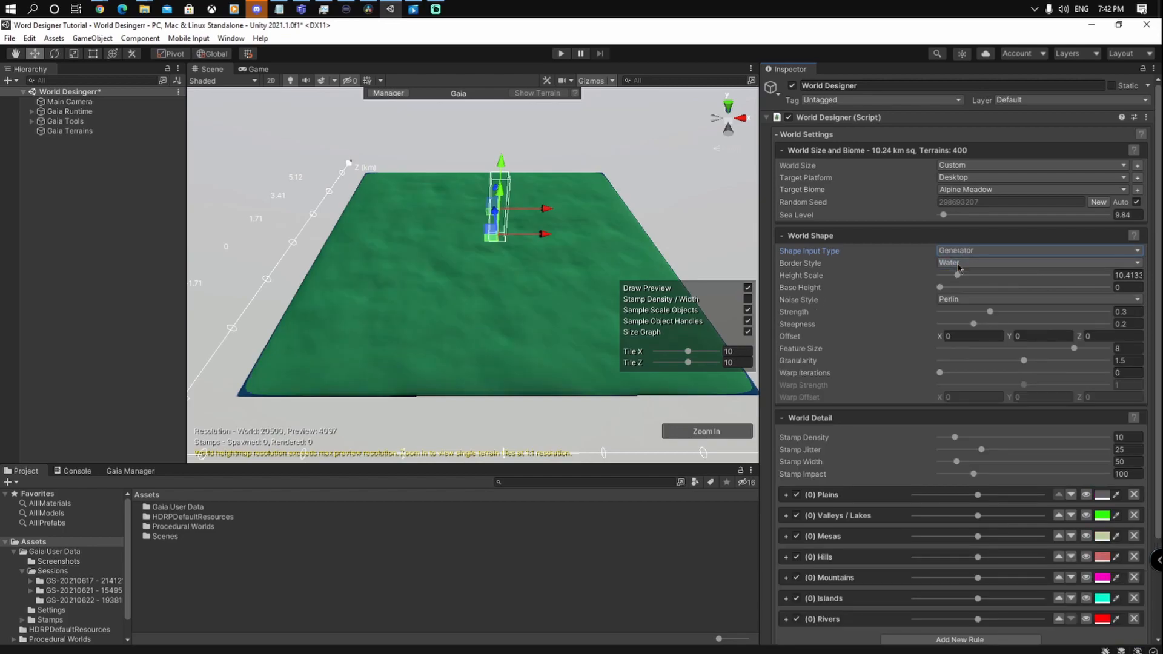
Step: Preview the Mountains border style on the terrain, then set the border back to Water
left_click(806, 267)
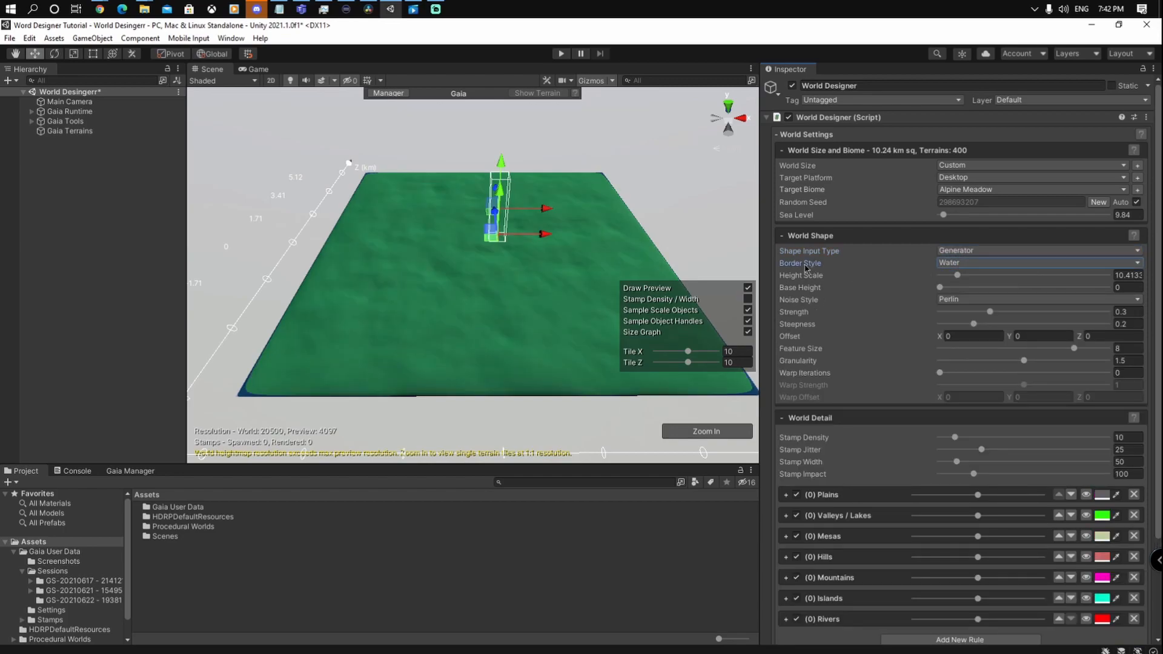
left_click(987, 264)
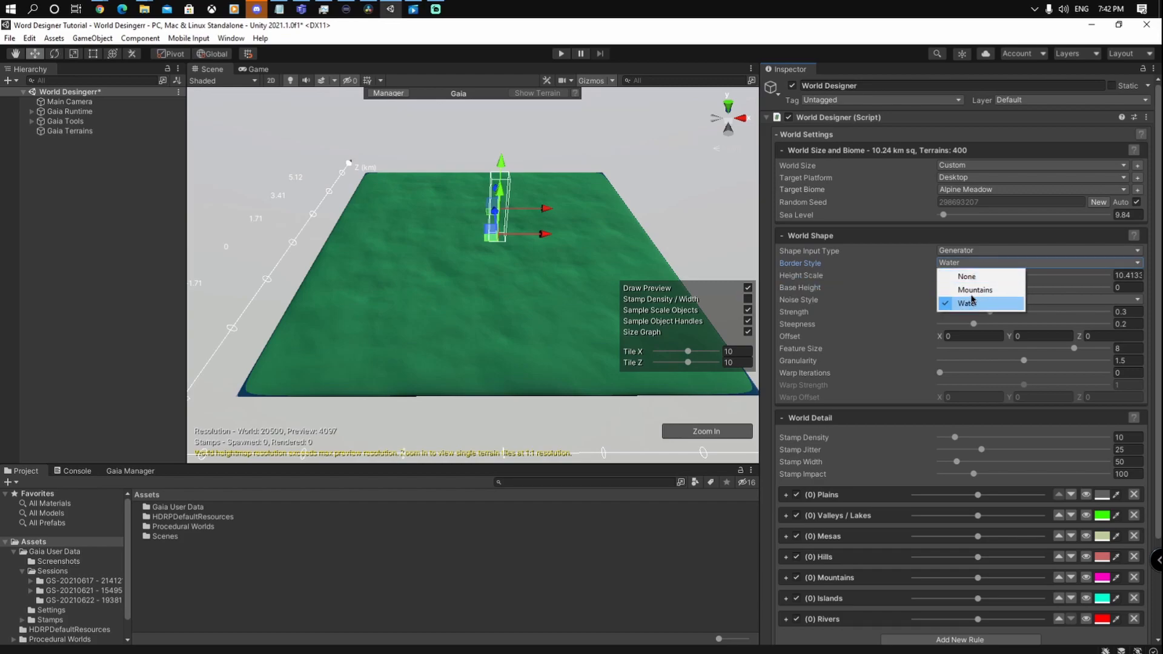
left_click(974, 291)
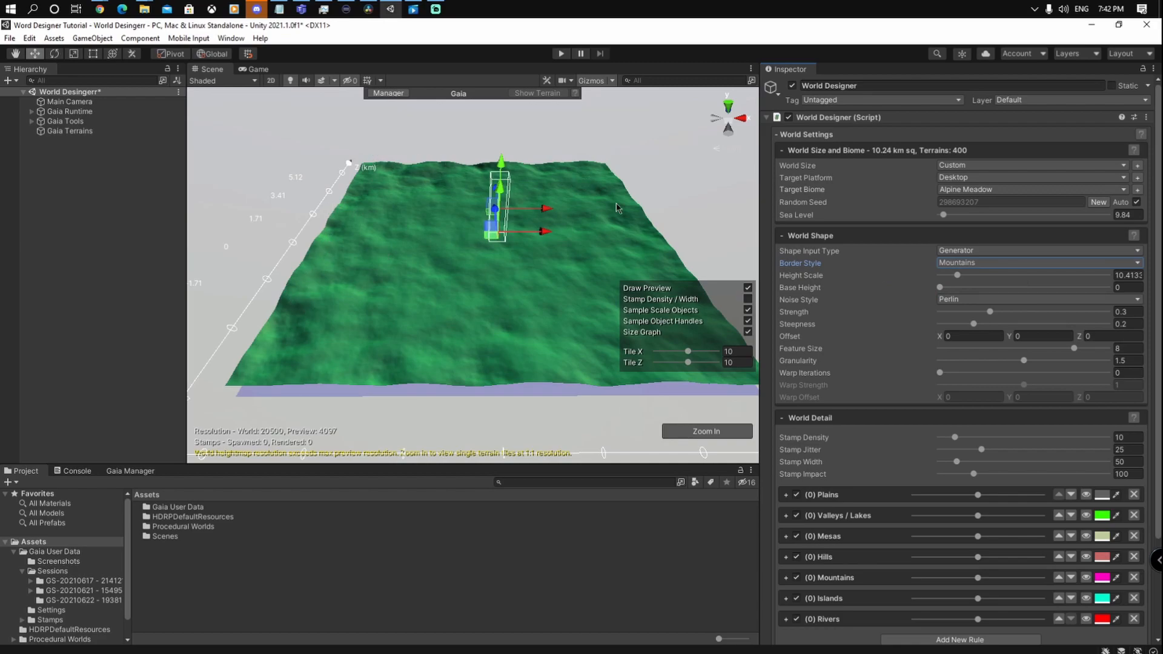
left_click(938, 262)
left_click(968, 304)
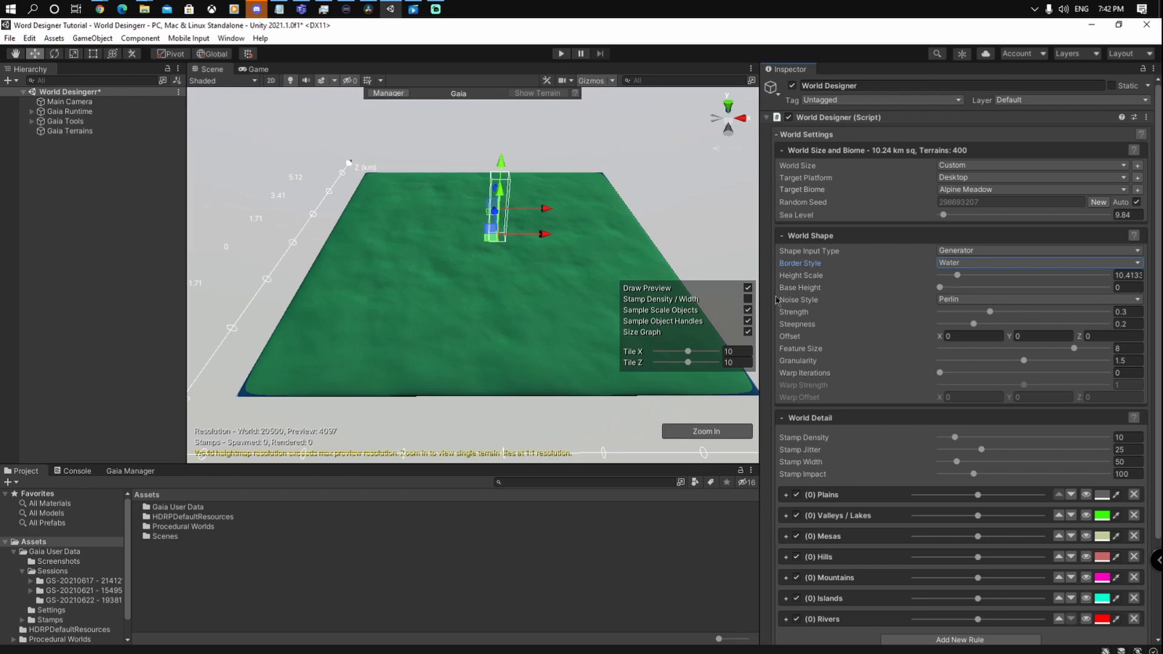
Step: Adjust the terrain elevation to a height scale of 15.15, a base height of 87 and a sea level of 217.03
left_click_drag(797, 279, 801, 274)
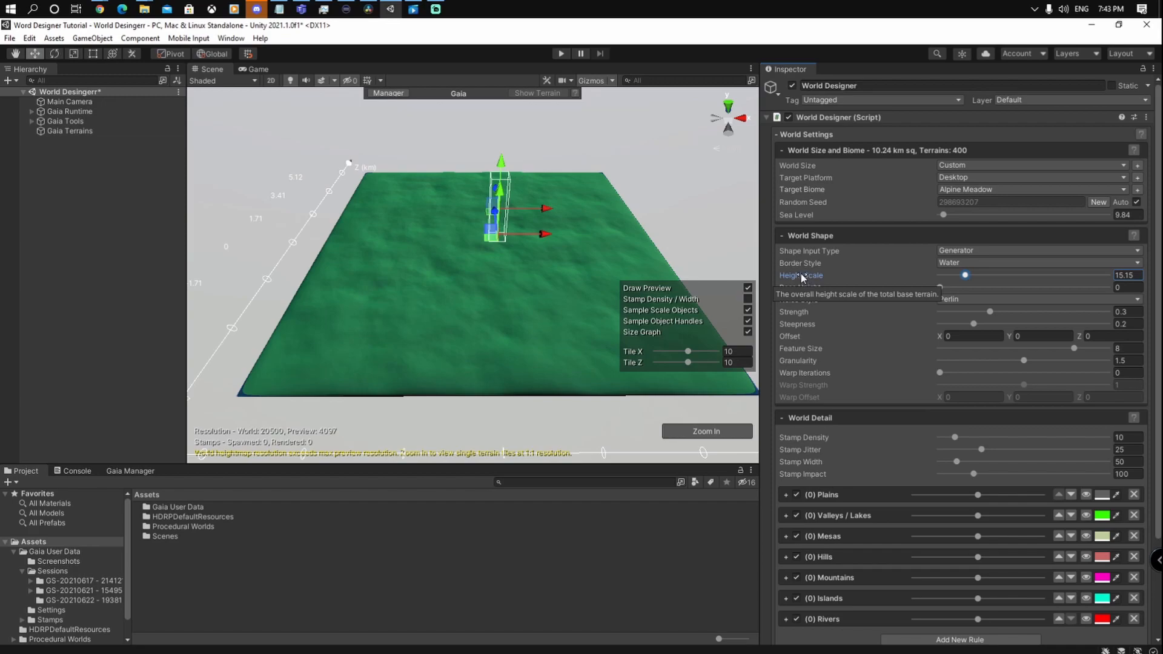
left_click(805, 289)
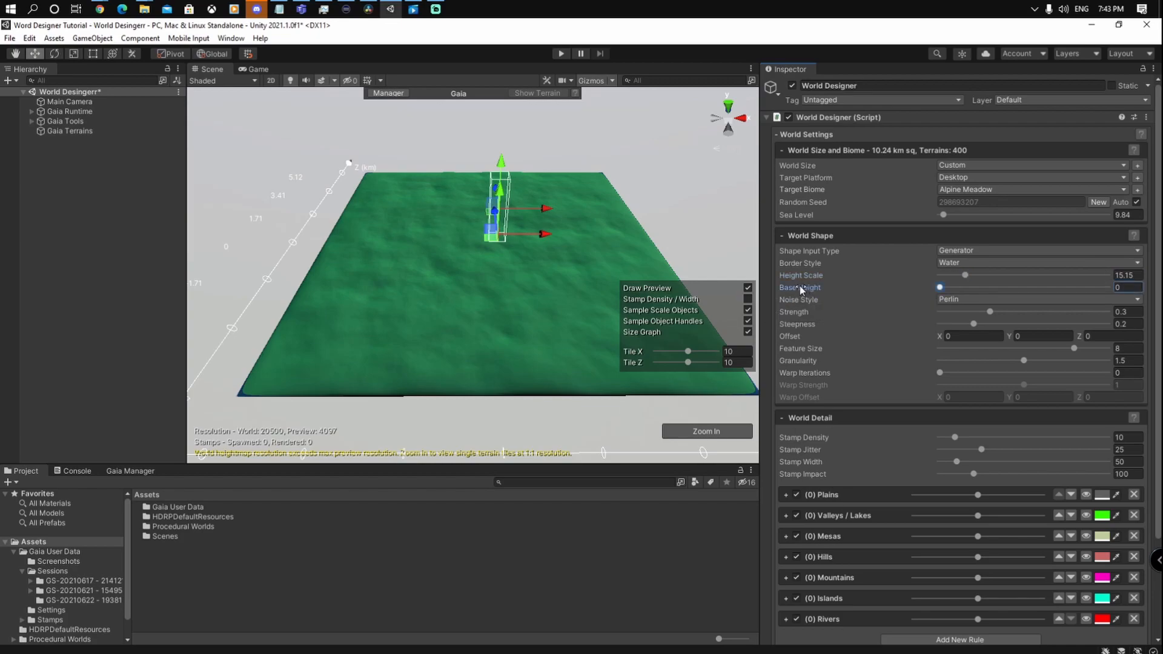
left_click_drag(829, 288, 1005, 289)
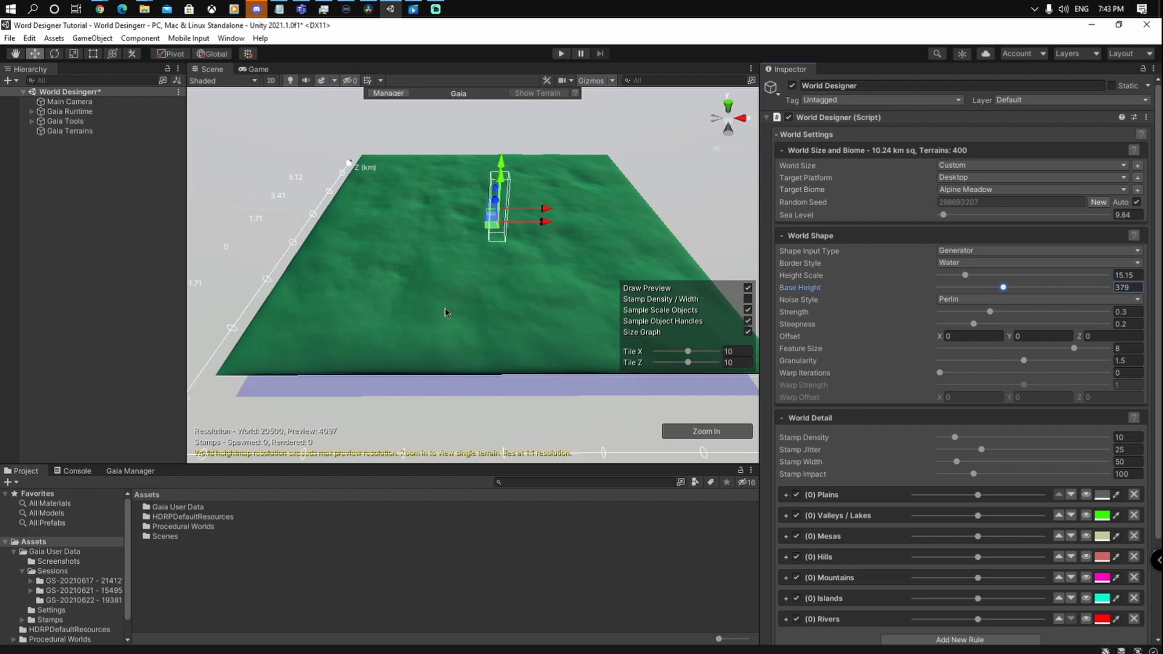
left_click_drag(997, 291, 922, 293)
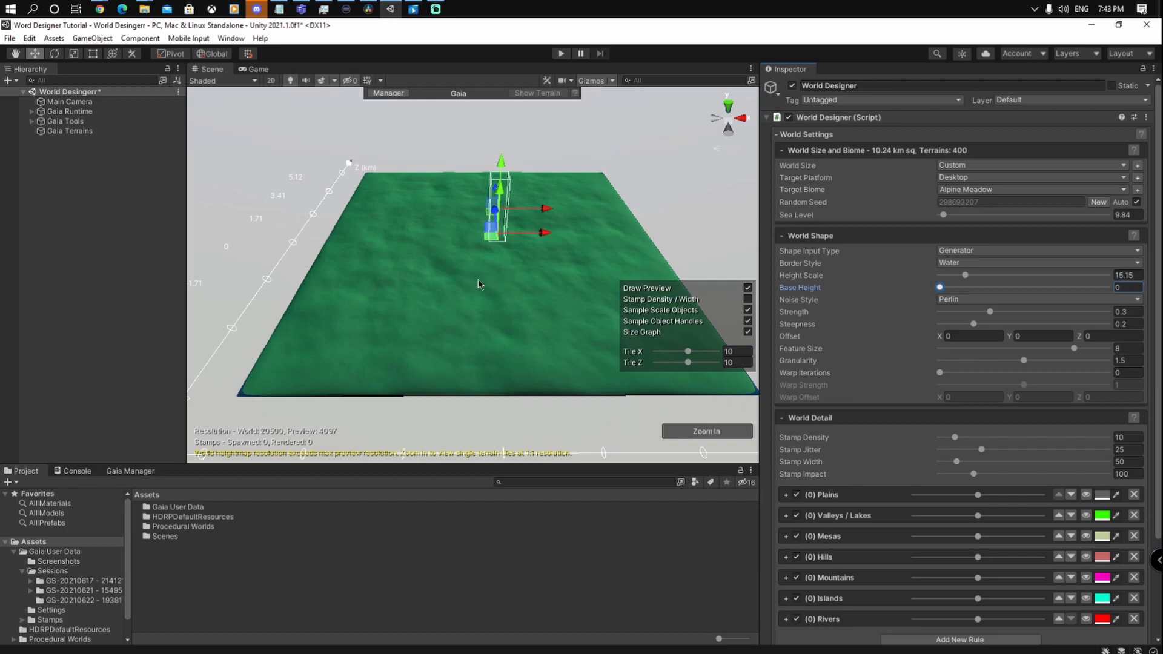
left_click_drag(941, 288, 956, 290)
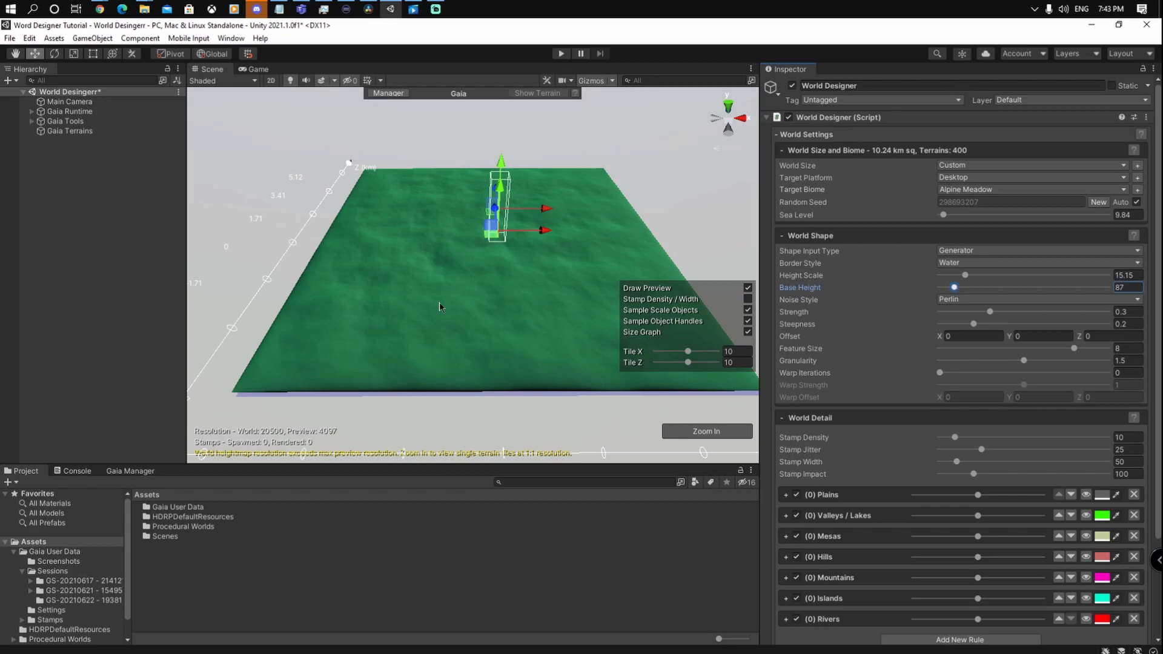
left_click_drag(796, 220, 102, 218)
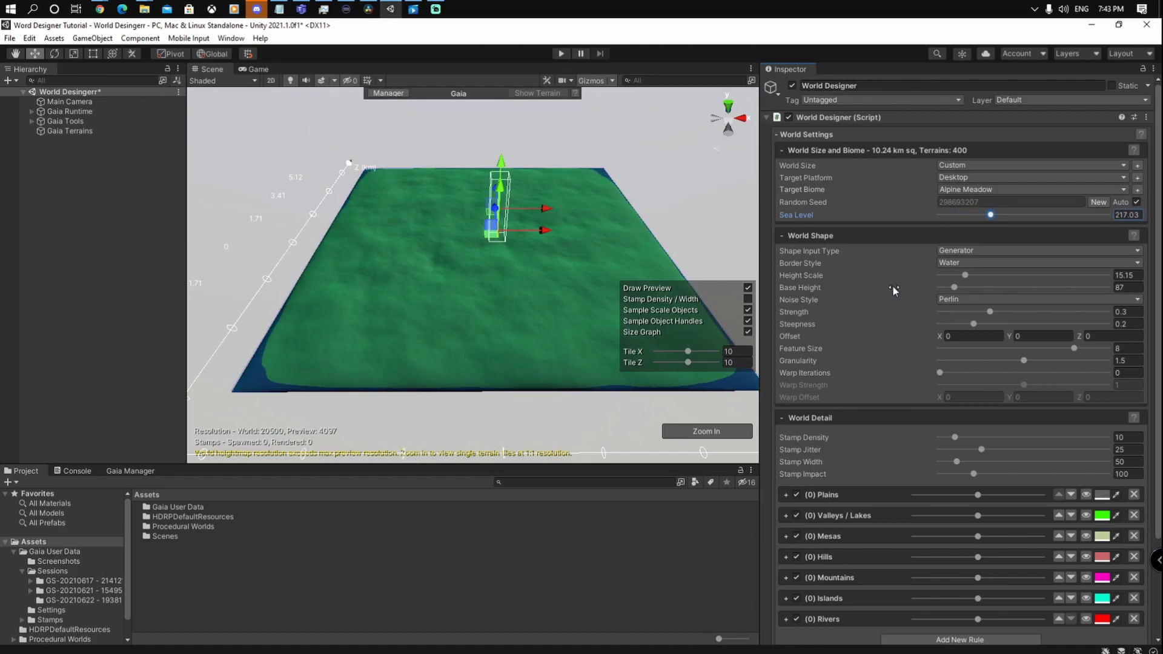
Step: Review the available noise styles for the world shape, keeping Perlin
left_click(798, 302)
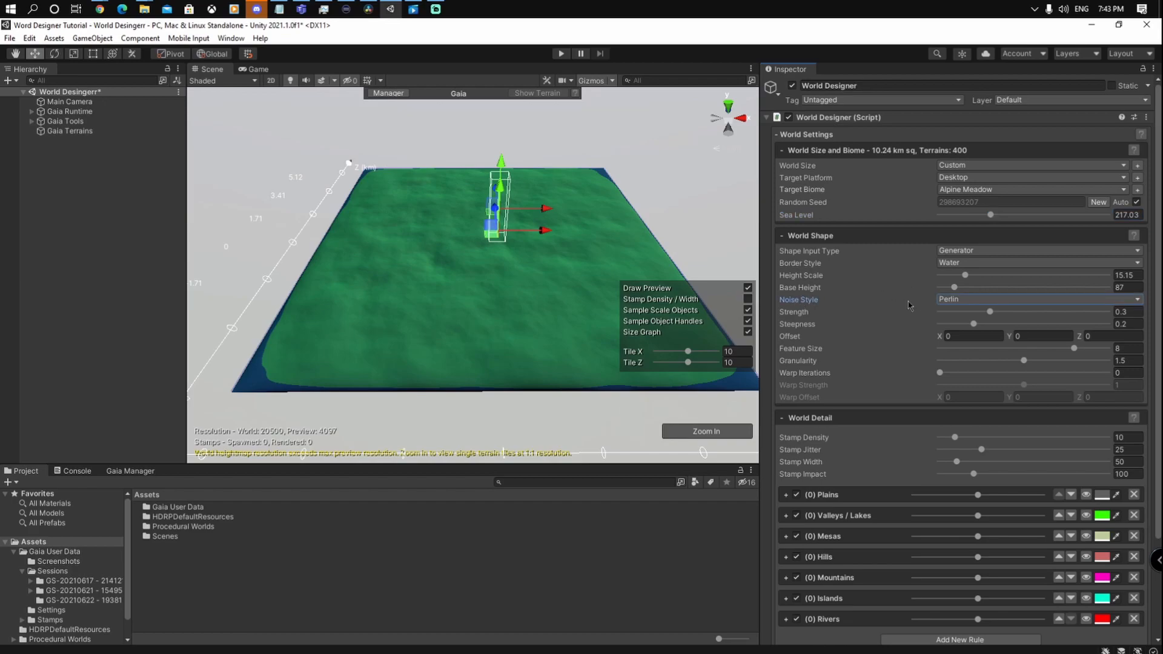
left_click(958, 300)
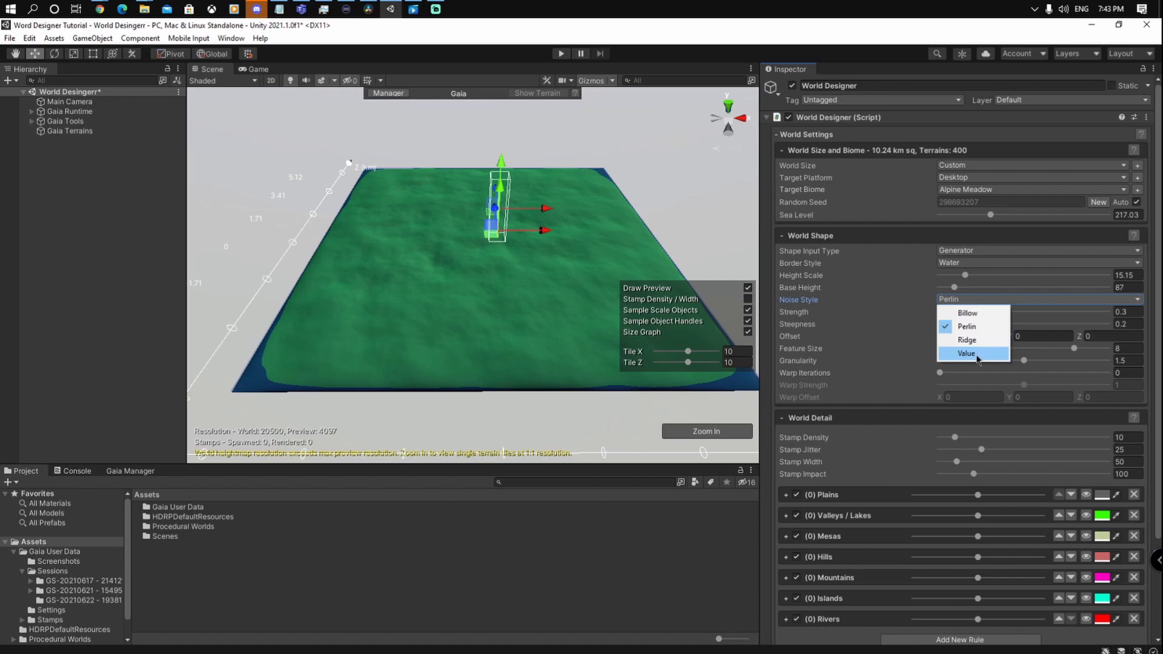
left_click(809, 301)
Step: Set the noise strength to 0.72, steepness to 0.25, feature size to 8.72 and granularity to 1.75, trying warp iterations before returning them to 0
left_click(791, 314)
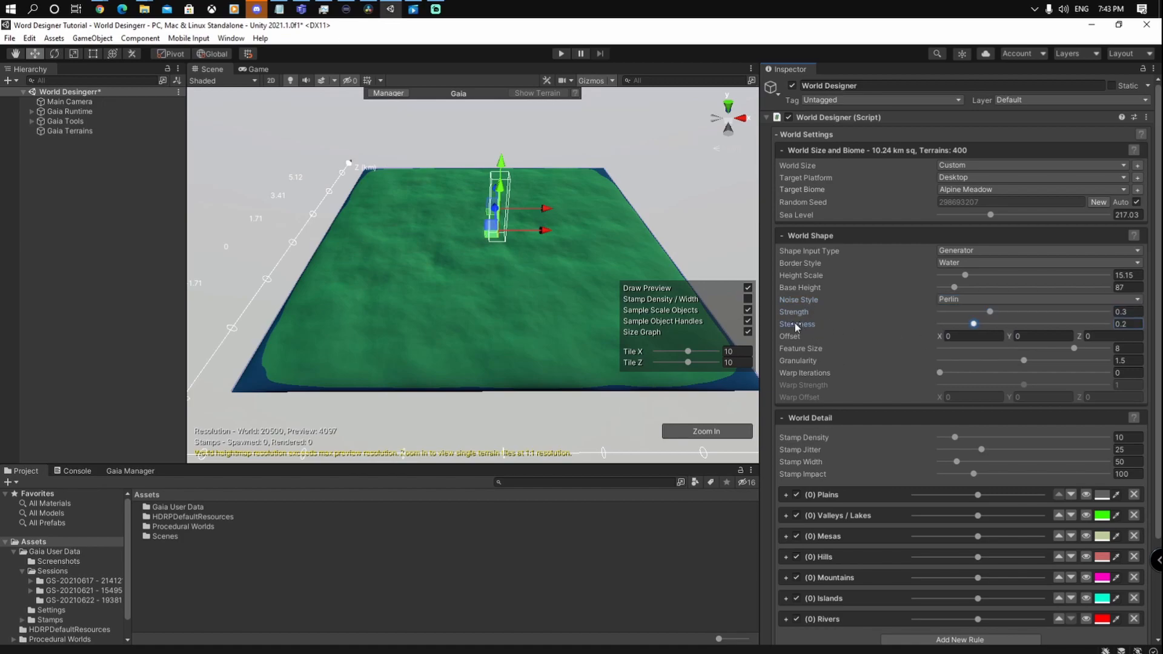
left_click_drag(794, 312, 765, 344)
left_click_drag(757, 344, 816, 372)
left_click(798, 370)
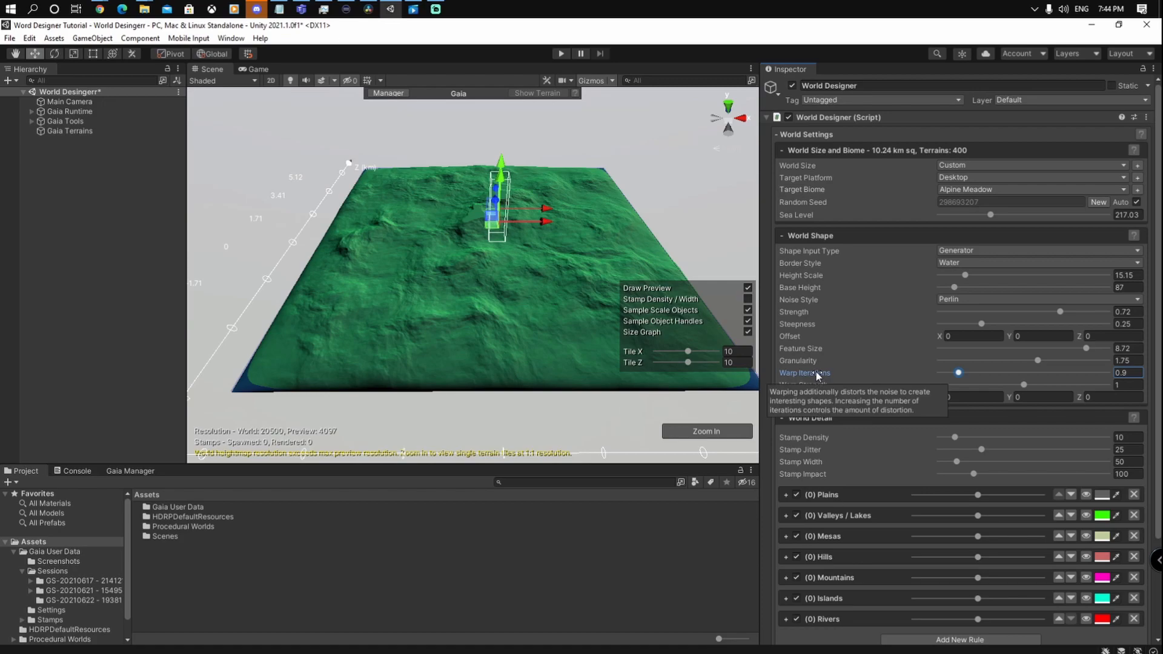
left_click_drag(816, 372, 813, 372)
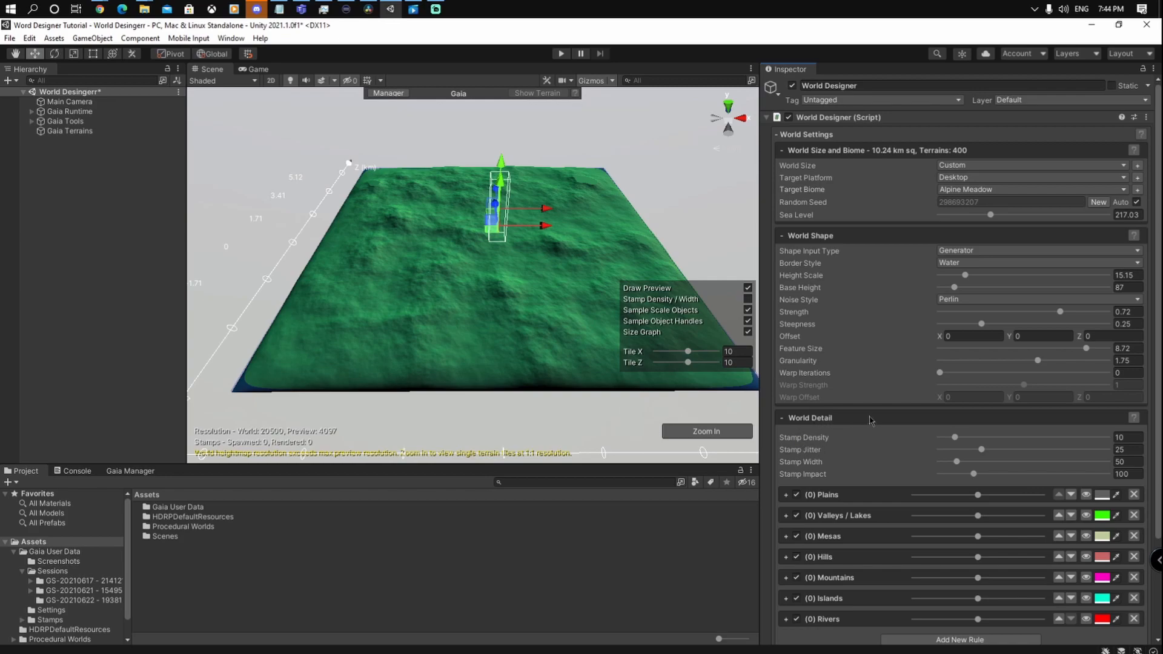
Step: Go through the stamp density, jitter, width and impact settings, and show the Stamp Density / Width overlay on the terrain preview
scroll(871, 420, "down", 5)
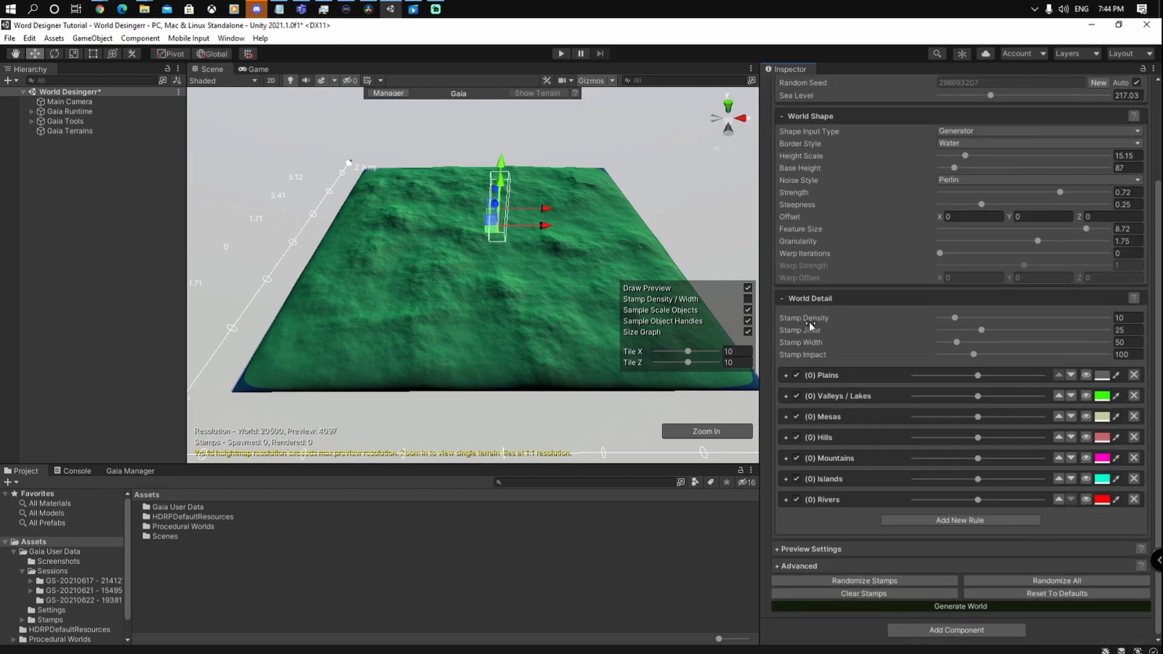
left_click(806, 318)
left_click(806, 330)
left_click(811, 343)
left_click(808, 356)
left_click(750, 303)
left_click(749, 300)
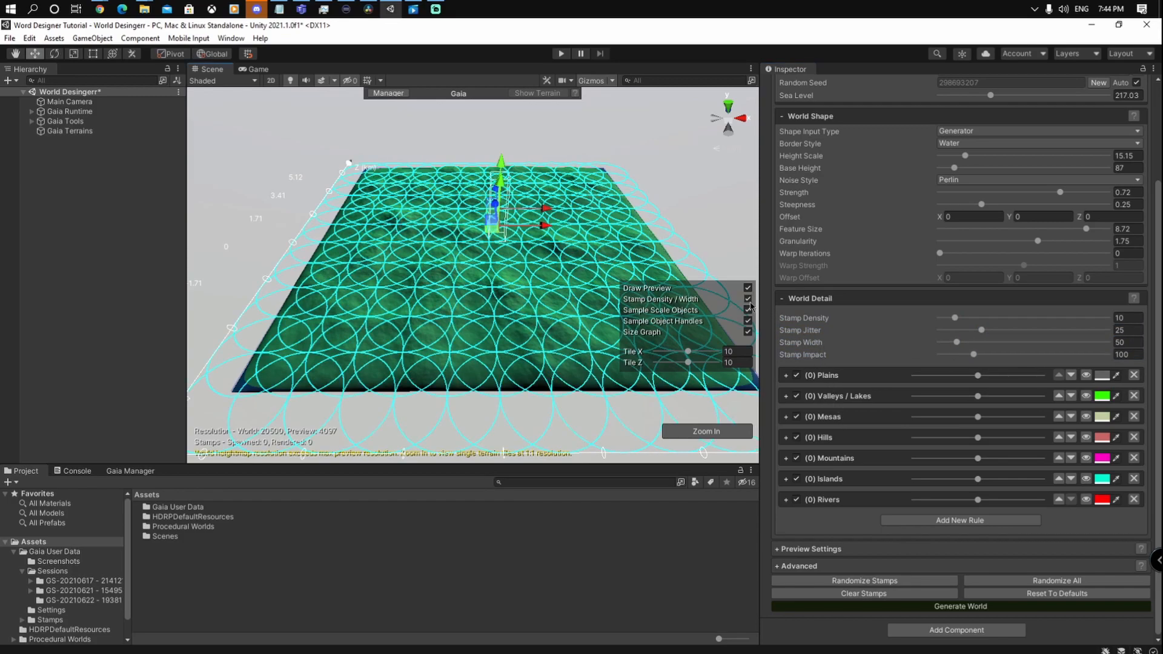
Step: Keep the stamp density at 10, and set the stamp jitter to 4 and the stamp width to 86
mouse_move(799, 319)
left_mouse_down()
mouse_move(835, 320)
mouse_move(811, 320)
left_mouse_up()
left_click(793, 329)
left_click_drag(792, 329, 710, 338)
left_click_drag(812, 330, 804, 330)
left_click(804, 343)
left_click_drag(957, 343, 968, 351)
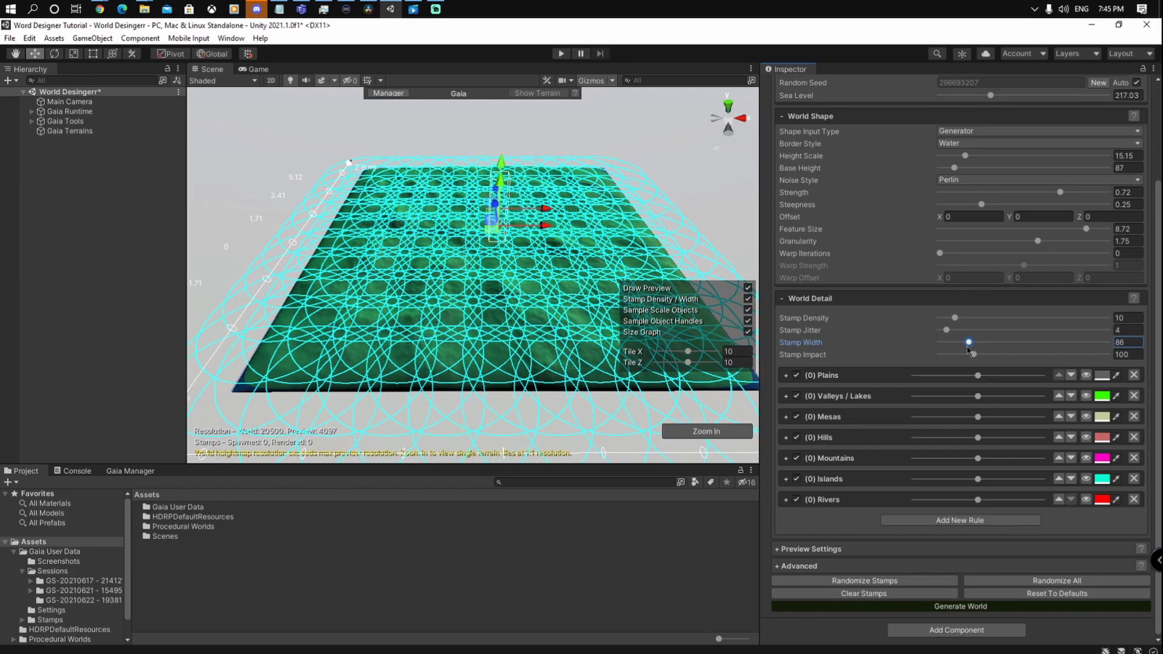
Step: Raise the stamp impact to 155 and hide the Stamp Density / Width overlay
left_click(796, 355)
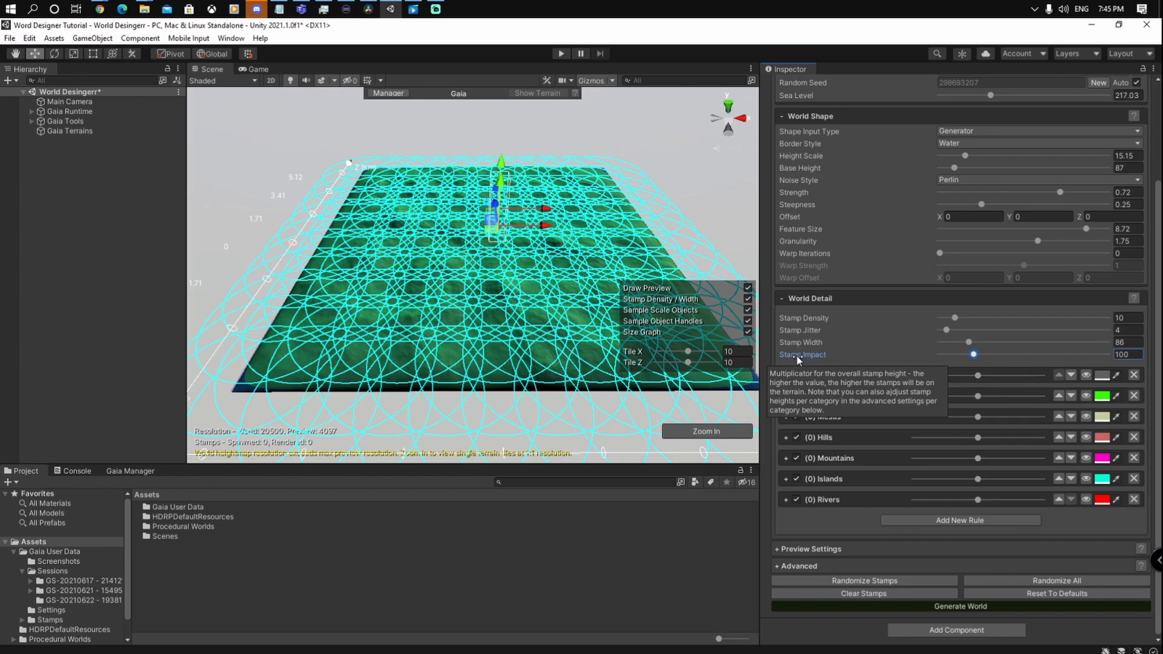
left_click_drag(797, 356, 905, 357)
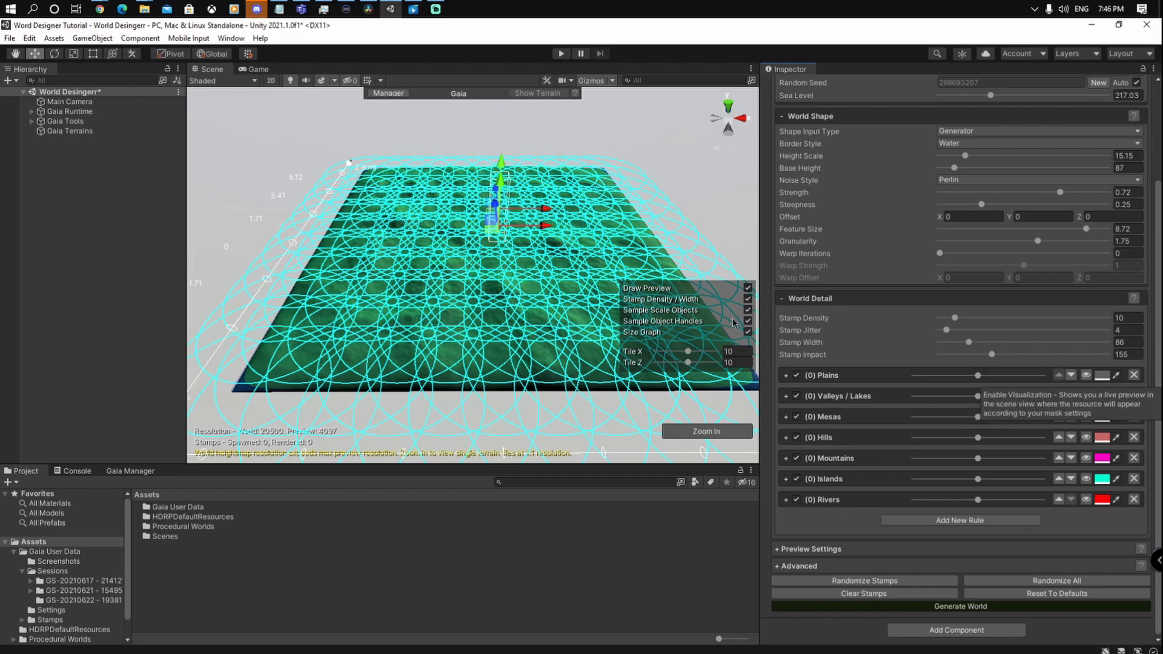
left_click(748, 298)
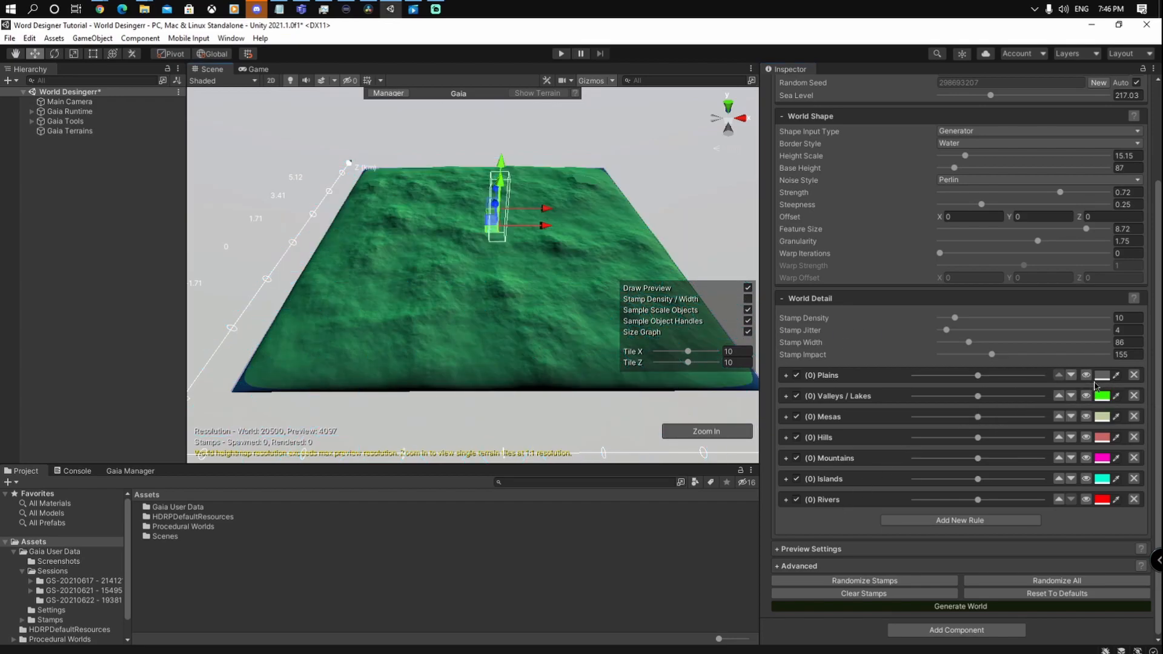
Step: Change the Plains rule's preview colour to yellow, enable its visualization, and inspect the coloured areas along the terrain edge
left_click(1101, 377)
mouse_move(1069, 445)
left_mouse_down()
mouse_move(1055, 431)
mouse_move(1115, 436)
mouse_move(1107, 464)
mouse_move(1118, 491)
mouse_move(1144, 460)
mouse_move(1120, 414)
left_mouse_up()
left_click_drag(1118, 474, 1117, 427)
left_click(1150, 355)
left_click(1086, 375)
left_click_drag(483, 315, 649, 313, "alt")
scroll(636, 306, "up", 3)
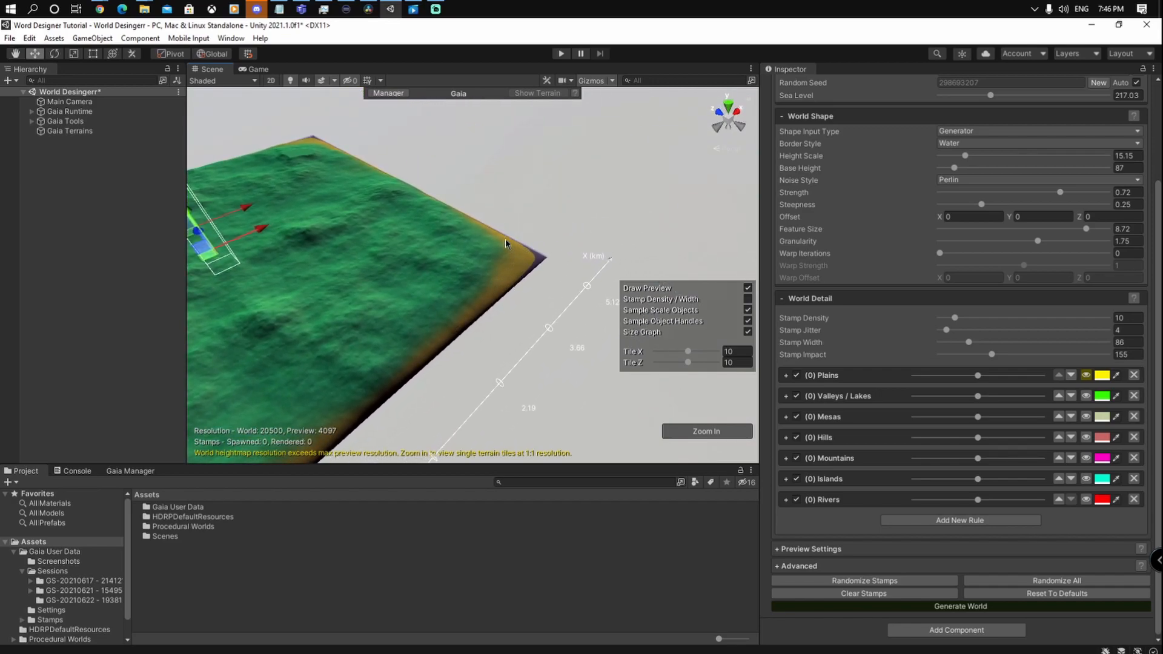
Step: Expand the Plains rule and set its probability to 100, Hills to maximum, Valleys / Lakes and Mountains slightly above middle, and Mesas, Islands and Rivers near minimum
left_click(785, 376)
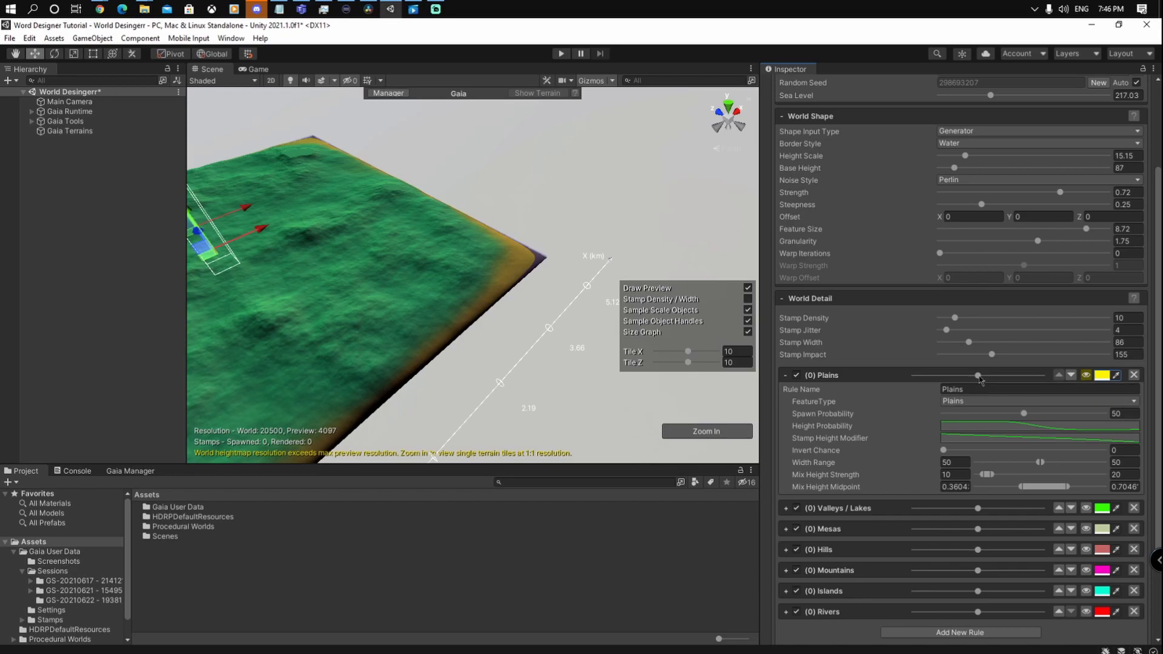
left_click_drag(978, 376, 1042, 375)
left_click_drag(978, 570, 918, 594)
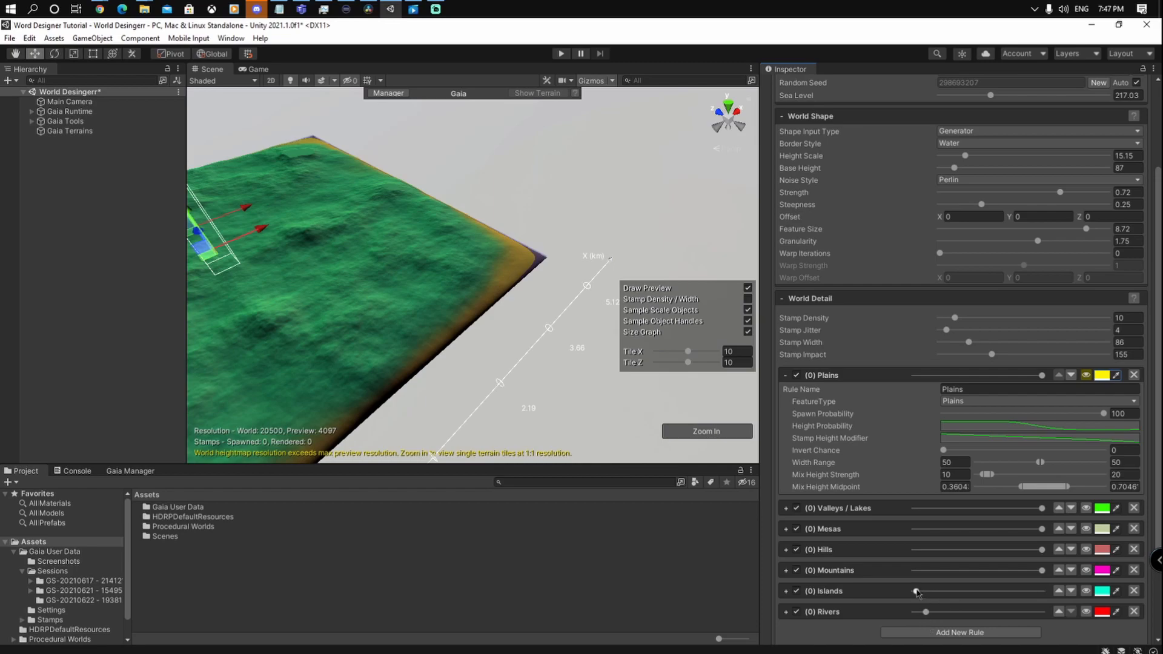
left_click(982, 570)
left_click_drag(1042, 529, 919, 533)
left_click(996, 509)
Step: Reshape the Plains rule's Height Probability curve so it dips through the middle and peaks toward the upper heights, and check the terrain
scroll(975, 512, "down", 4)
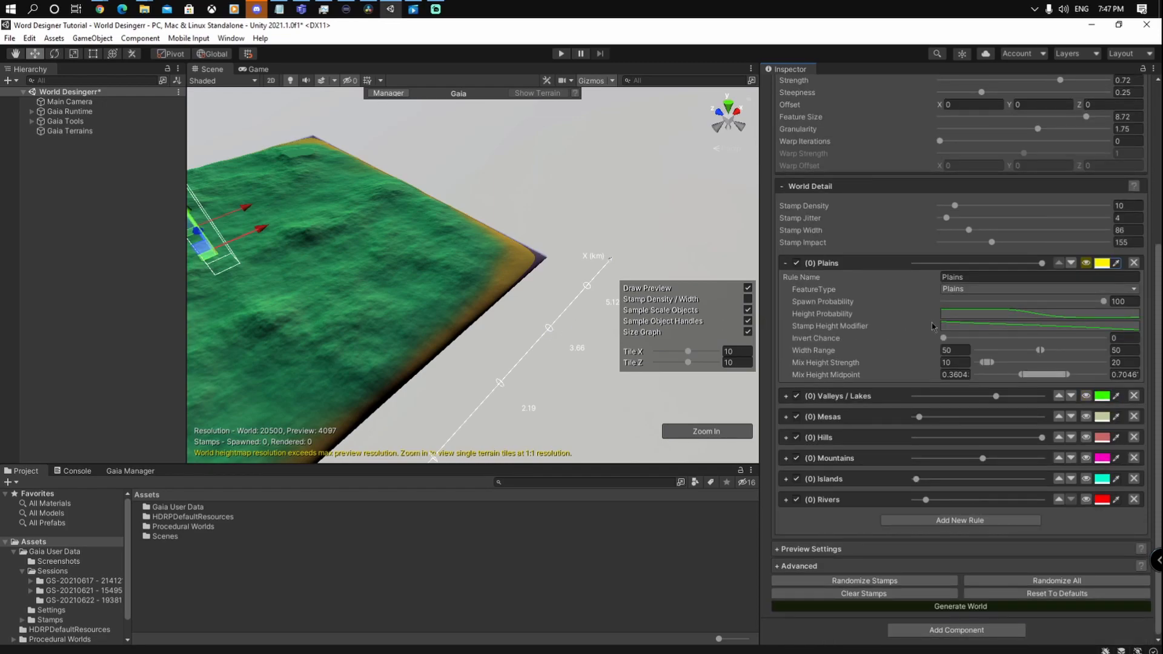
left_click(964, 313)
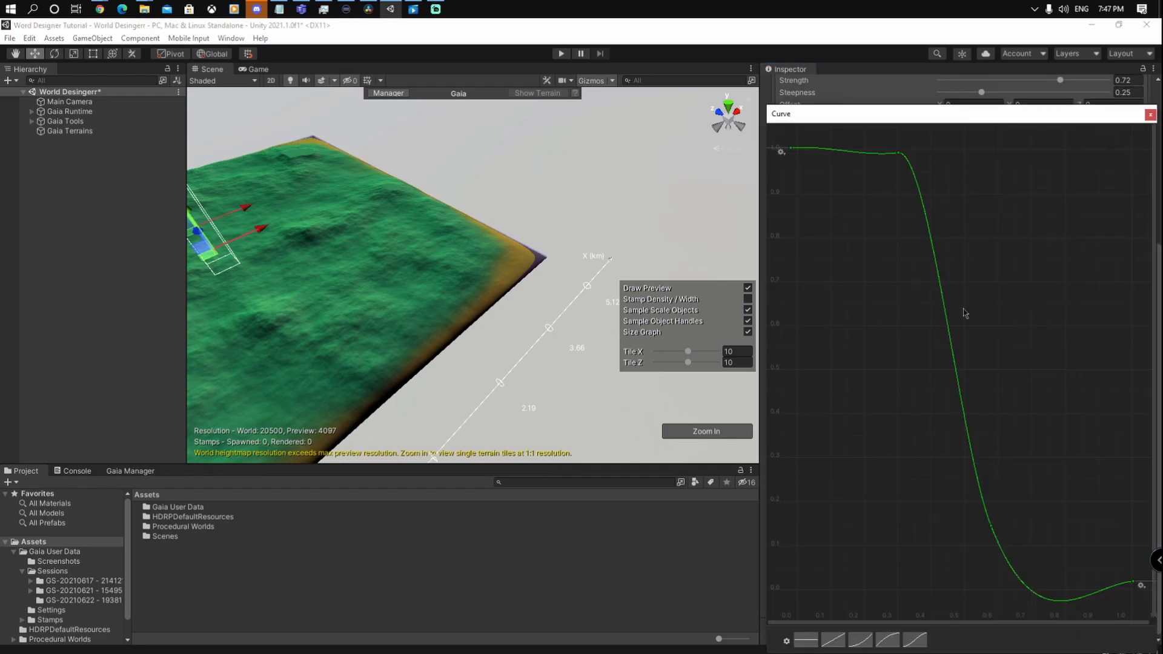
left_click_drag(782, 130, 991, 223)
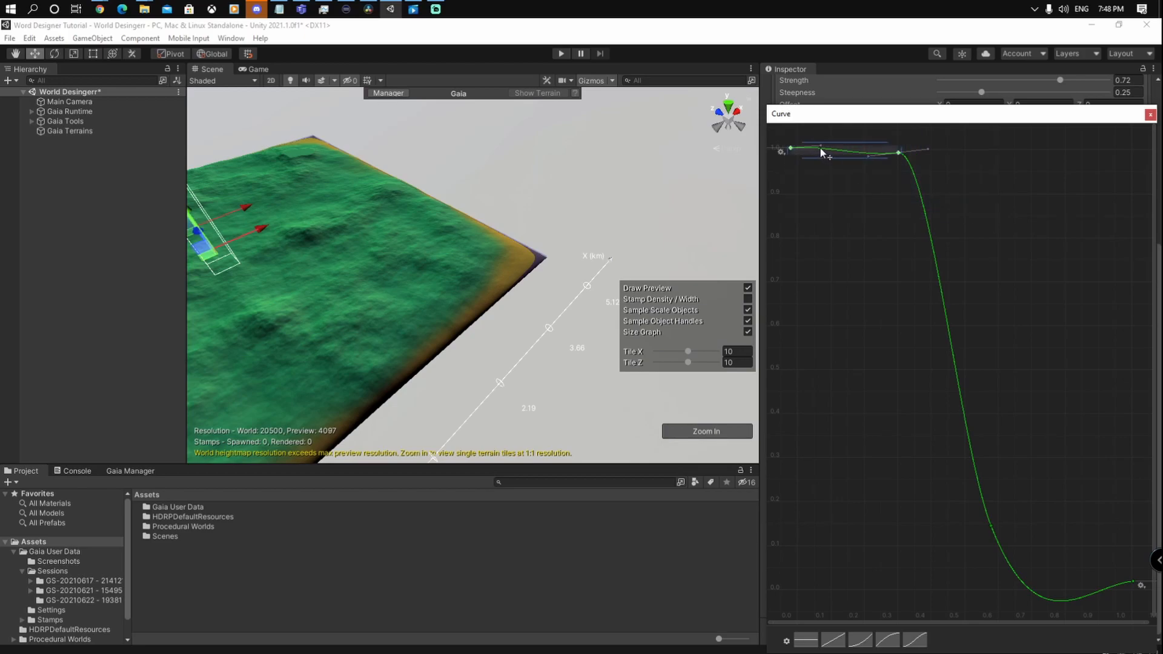
left_click_drag(820, 146, 856, 181)
left_click(825, 226)
left_click_drag(782, 138, 819, 186)
left_click(826, 145)
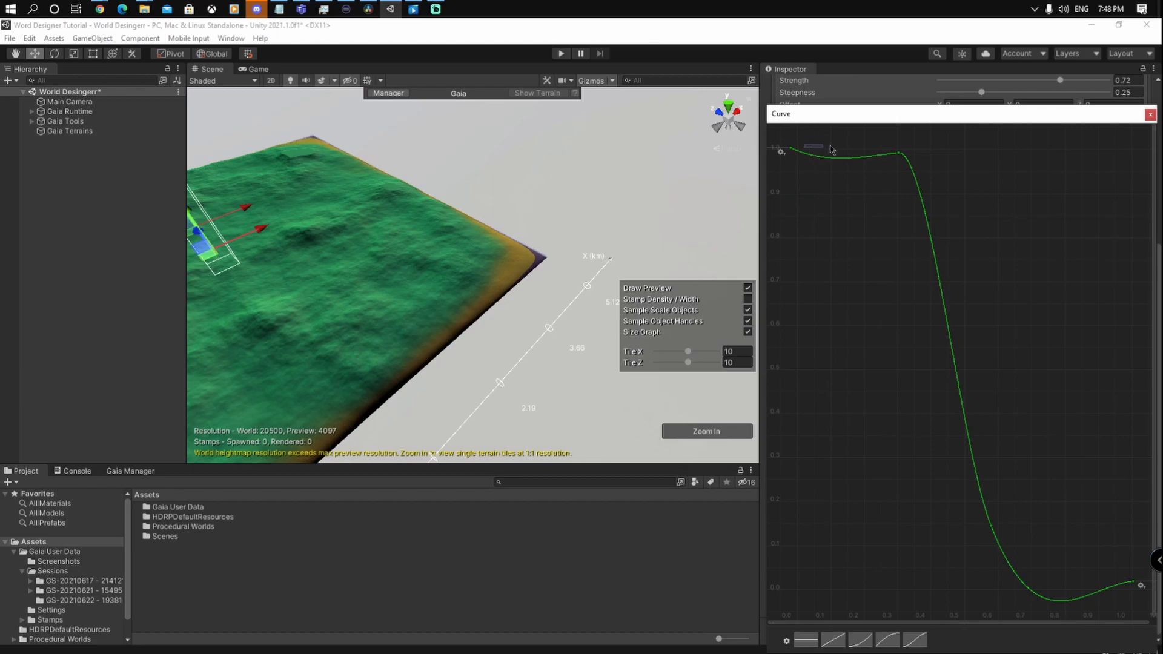
left_click_drag(772, 131, 850, 210)
left_click_drag(790, 148, 1080, 161)
left_click_drag(608, 246, 544, 213, "alt")
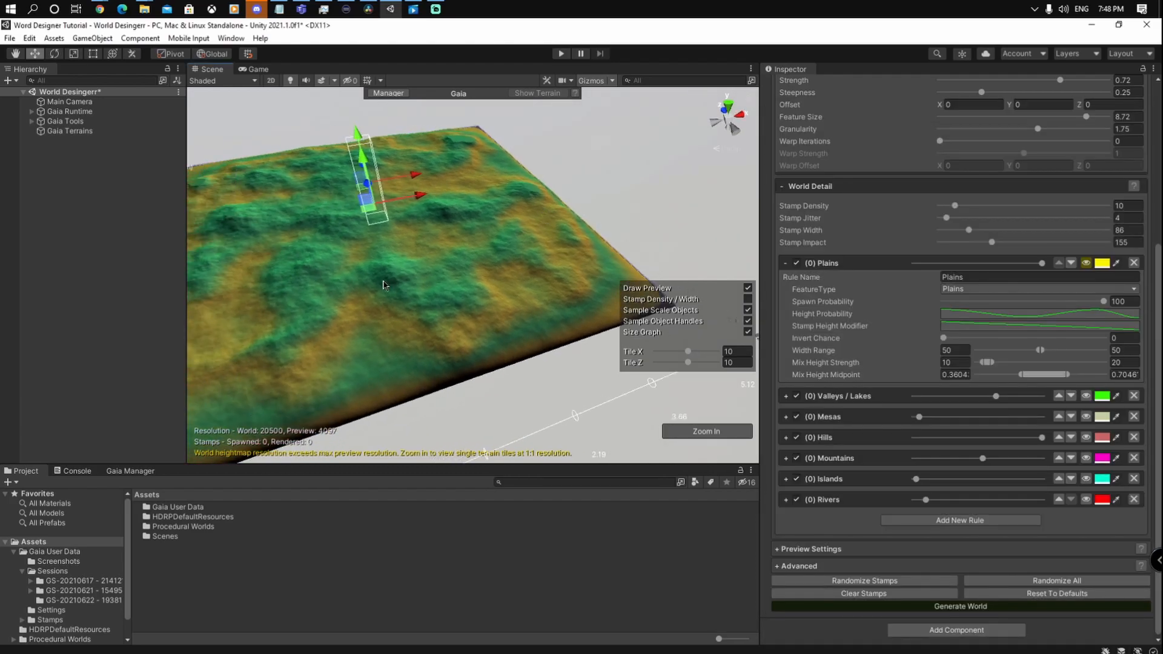
Step: Change the Plains rule's preview colour to white
left_click(1103, 263)
mouse_move(1111, 375)
left_mouse_down()
mouse_move(1121, 407)
mouse_move(1039, 418)
mouse_move(1057, 357)
mouse_move(1041, 312)
mouse_move(1009, 290)
left_mouse_up()
left_click(1150, 252)
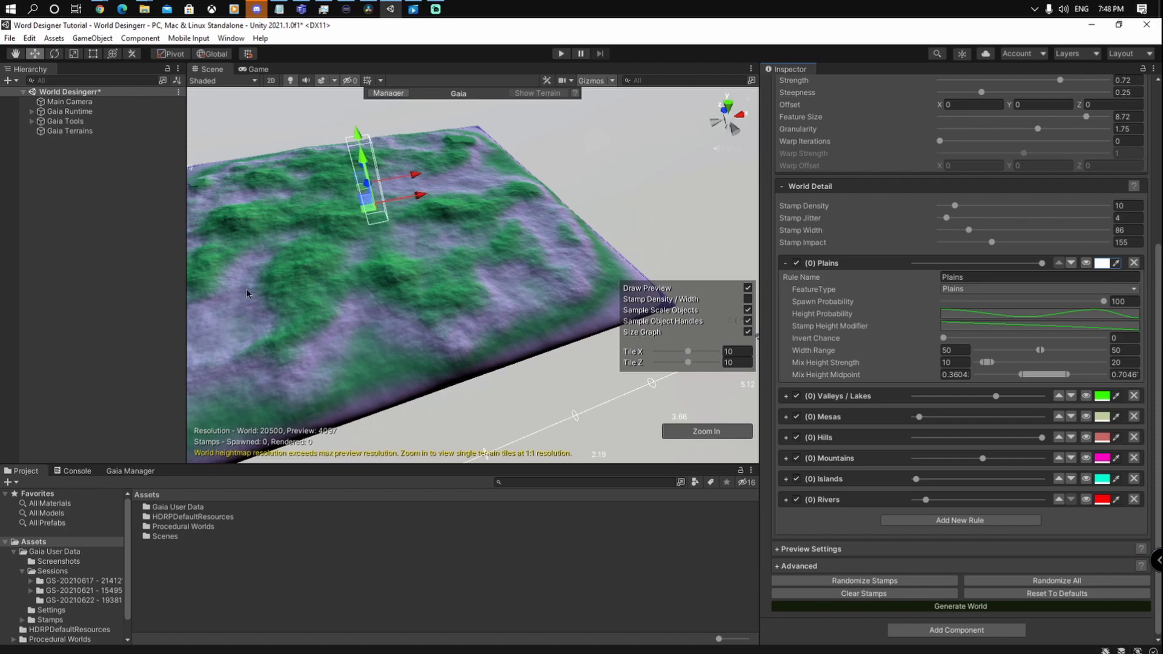
Step: Reshape the Plains rule's Stamp Height Modifier curve with a low start and an added key raised to a peak at the upper-middle heights
left_click(1007, 326)
left_click_drag(787, 150, 908, 478)
left_click(1023, 527)
right_click(1028, 529)
left_click(1055, 533)
left_click_drag(1030, 528, 1053, 212)
left_click(1150, 114)
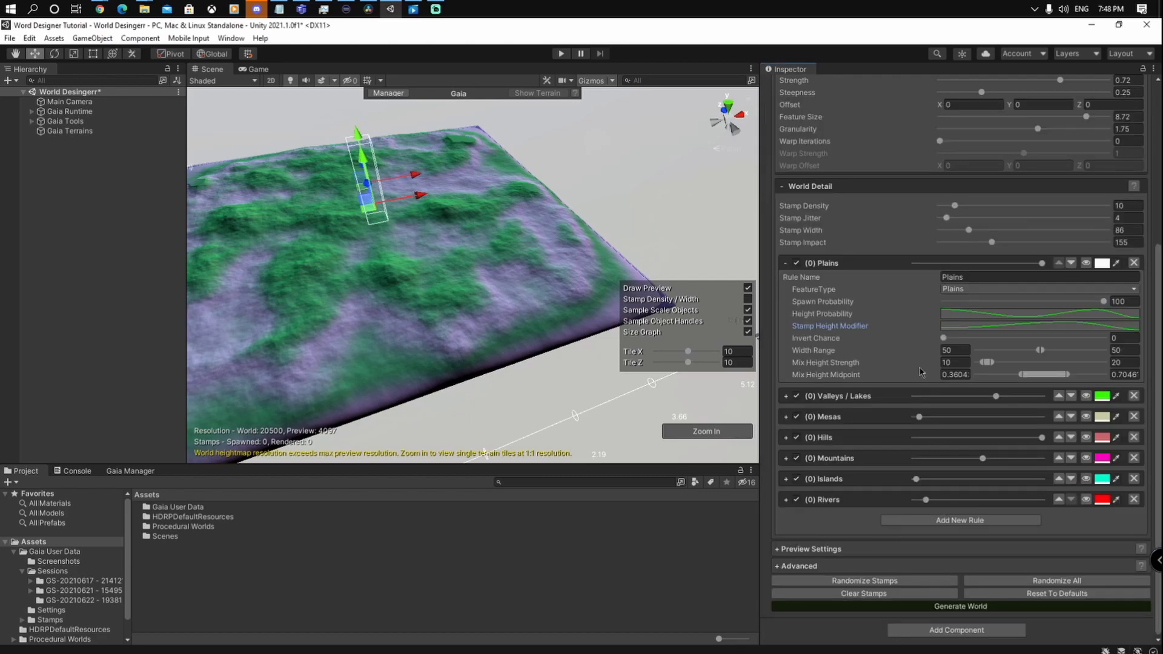
Step: Read the descriptions of the Plains rule's Invert Chance and Width Range settings
left_click(806, 342)
mouse_move(813, 339)
mouse_move(813, 337)
left_mouse_down()
mouse_move(910, 337)
mouse_move(812, 339)
left_mouse_up()
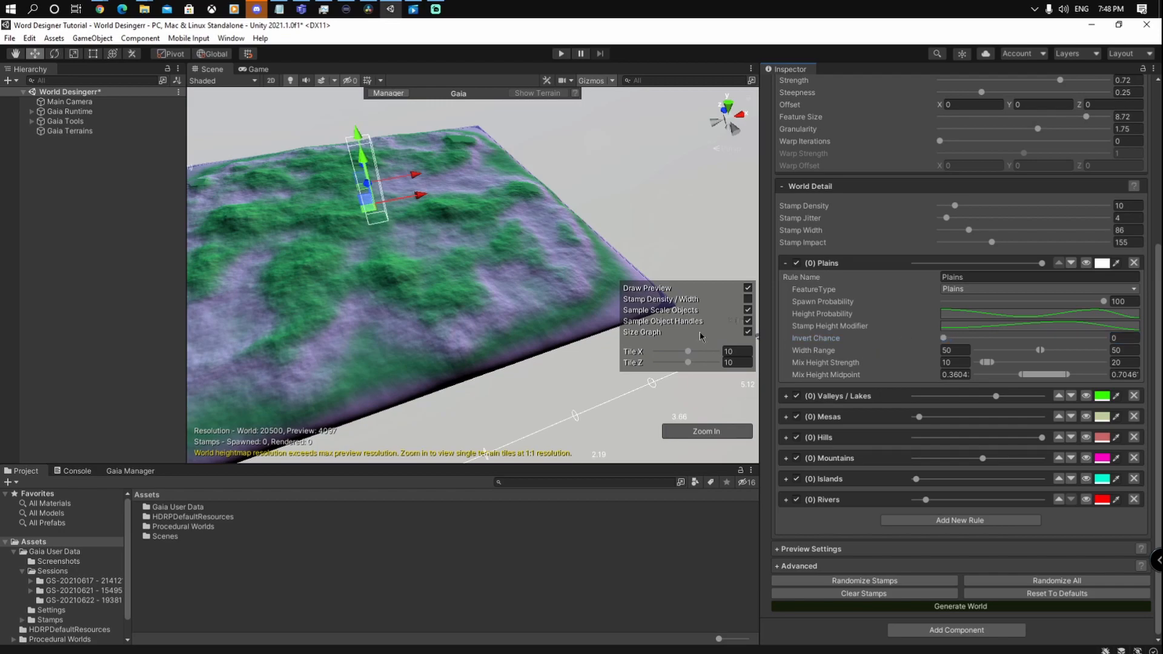
left_click(812, 352)
mouse_move(812, 353)
Step: Expand the Valleys / Lakes, Mesas, Hills, Mountains, Islands and Rivers rules to examine their settings alongside the whole terrain preview
left_click(787, 397)
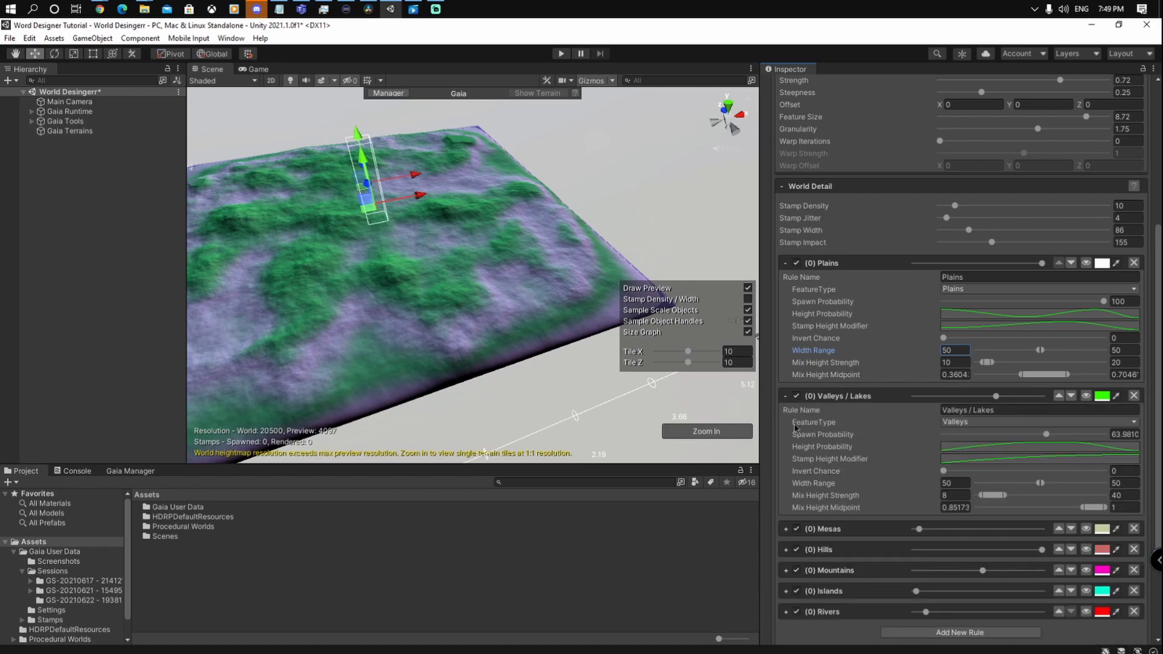
left_click(786, 529)
scroll(780, 549, "down", 5)
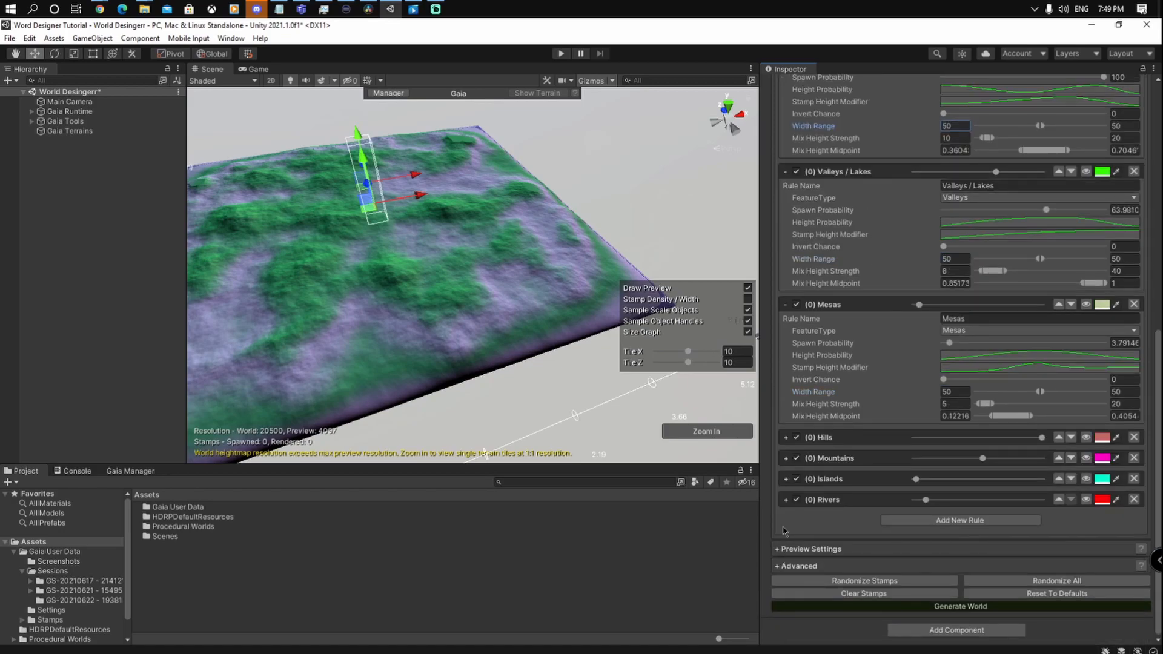
left_click(787, 444)
scroll(798, 505, "down", 3)
left_click(788, 461)
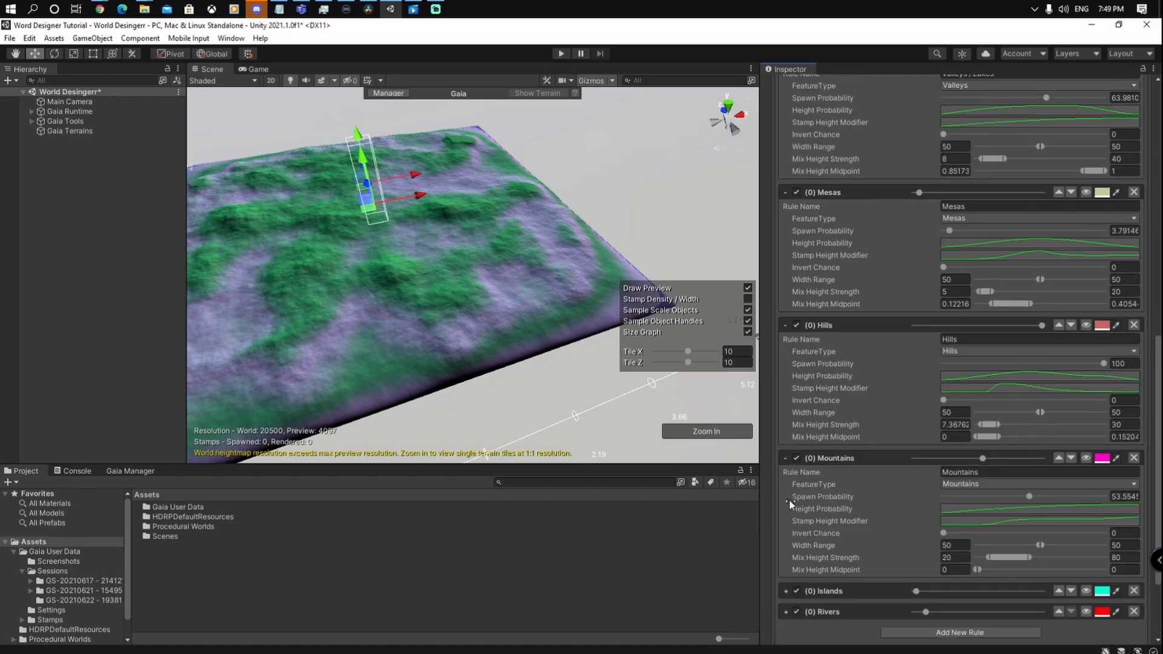
scroll(791, 545, "down", 3)
left_click(789, 480)
left_click(786, 612)
scroll(909, 497, "down", 5)
right_click_drag(527, 201, 404, 215)
right_click_drag(566, 294, 630, 246)
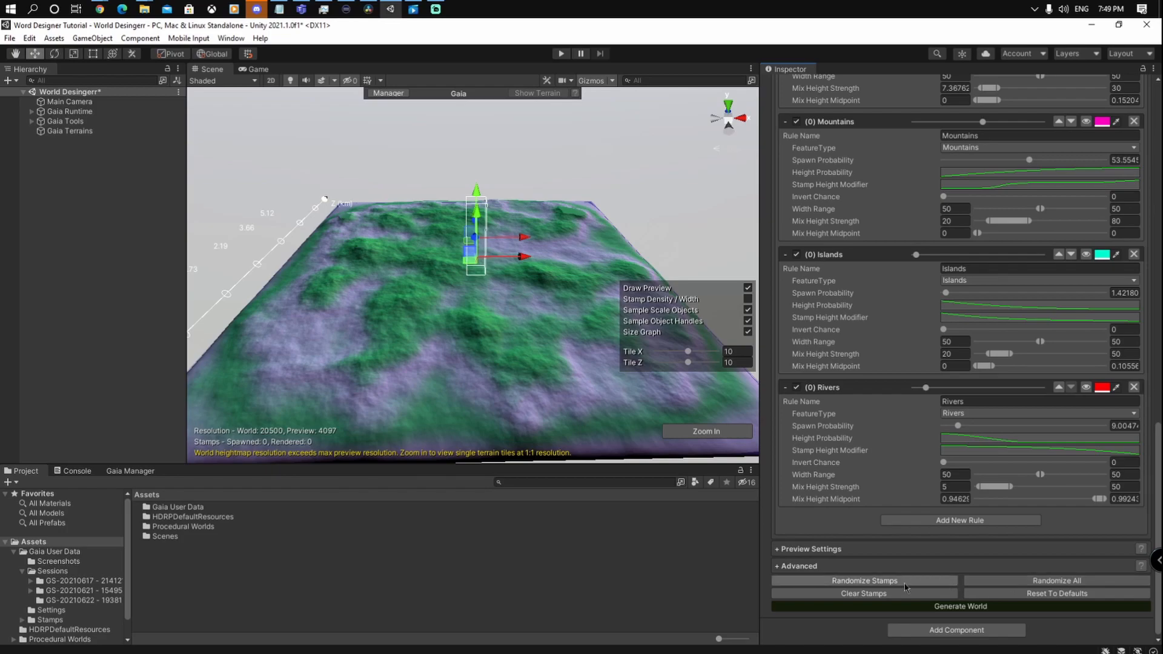
Step: Review the World Shape and World Detail settings, and use Randomize All to randomize them and spawn new stamps
left_click(1037, 582)
scroll(1041, 492, "up", 10)
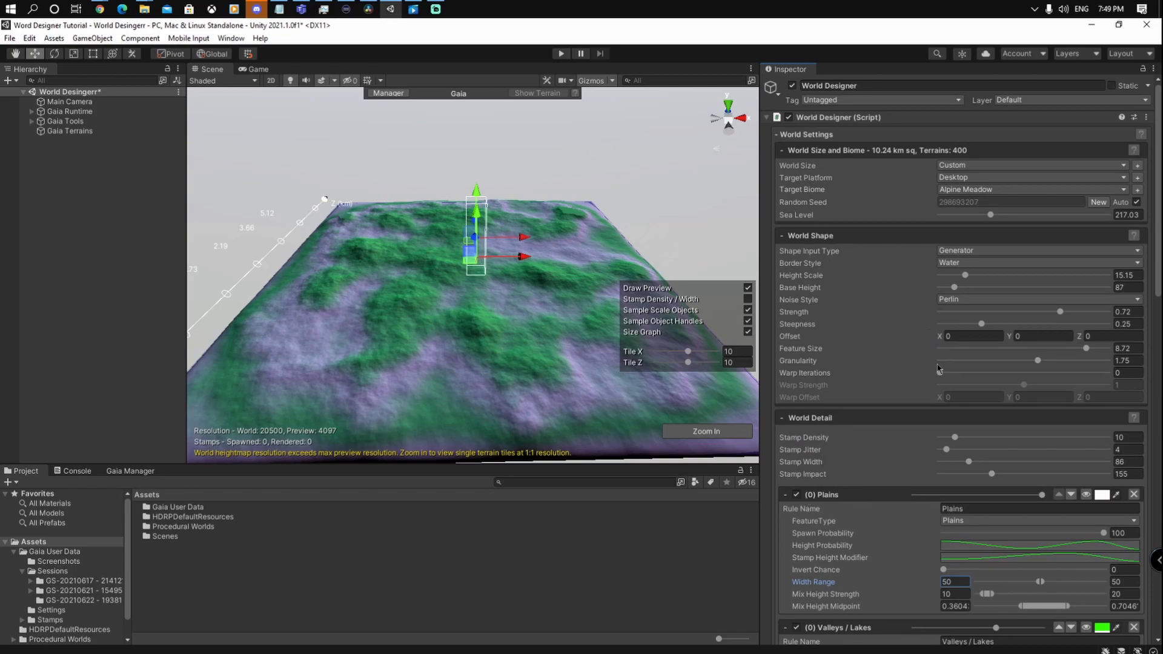
scroll(936, 350, "down", 15)
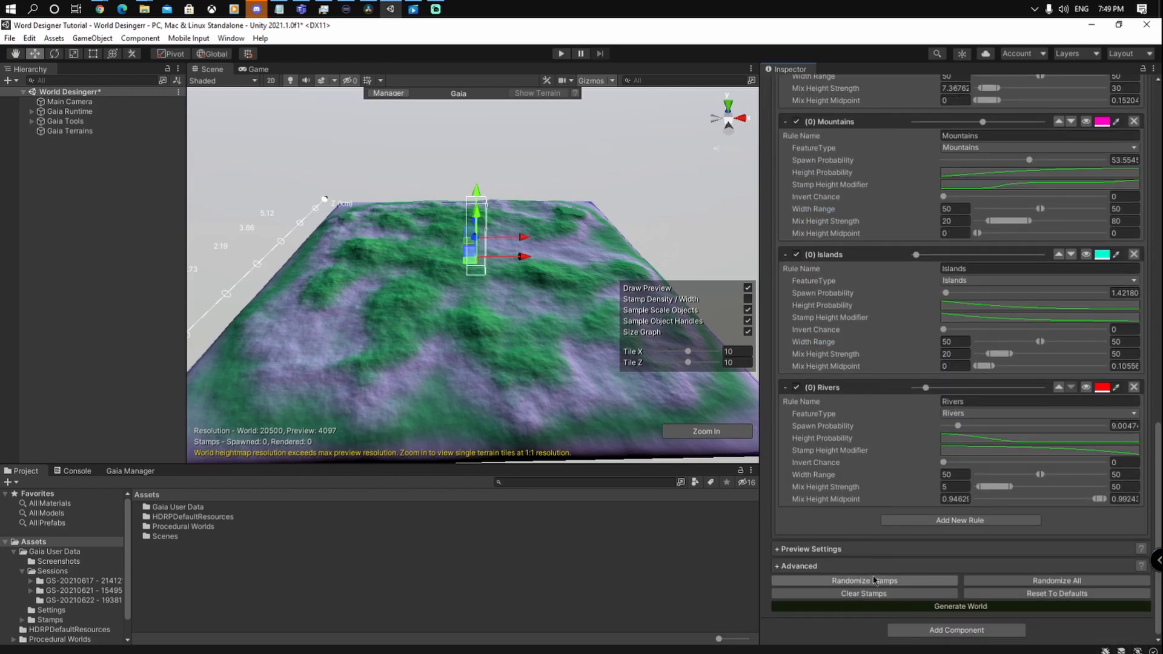
left_click(876, 581)
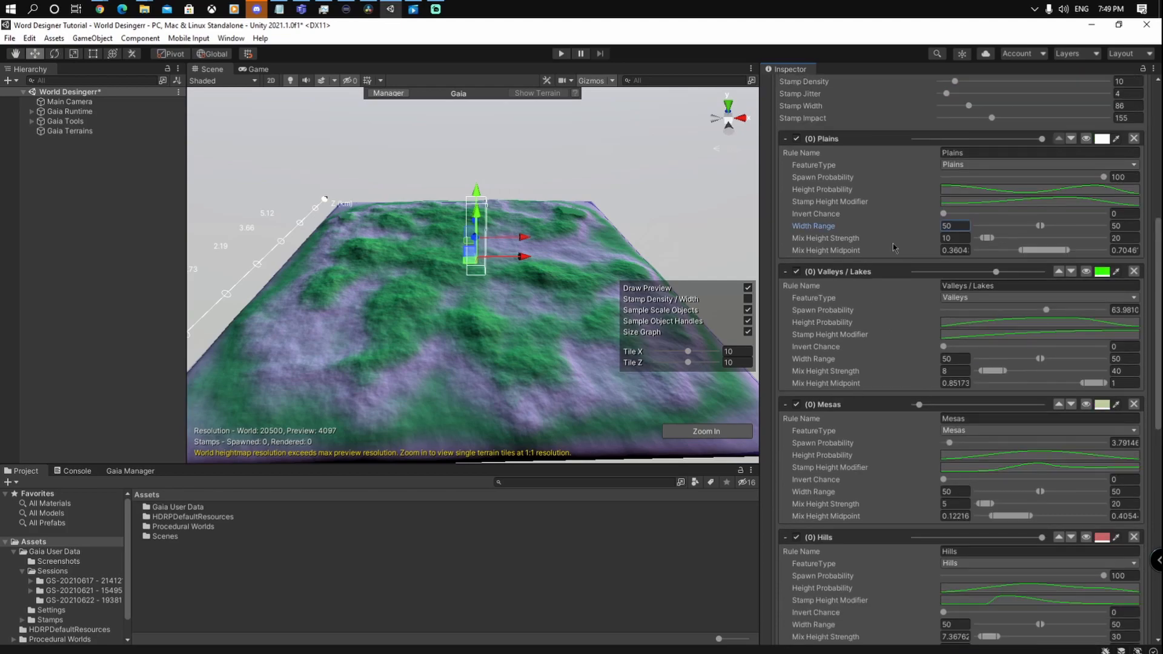
scroll(891, 244, "up", 4)
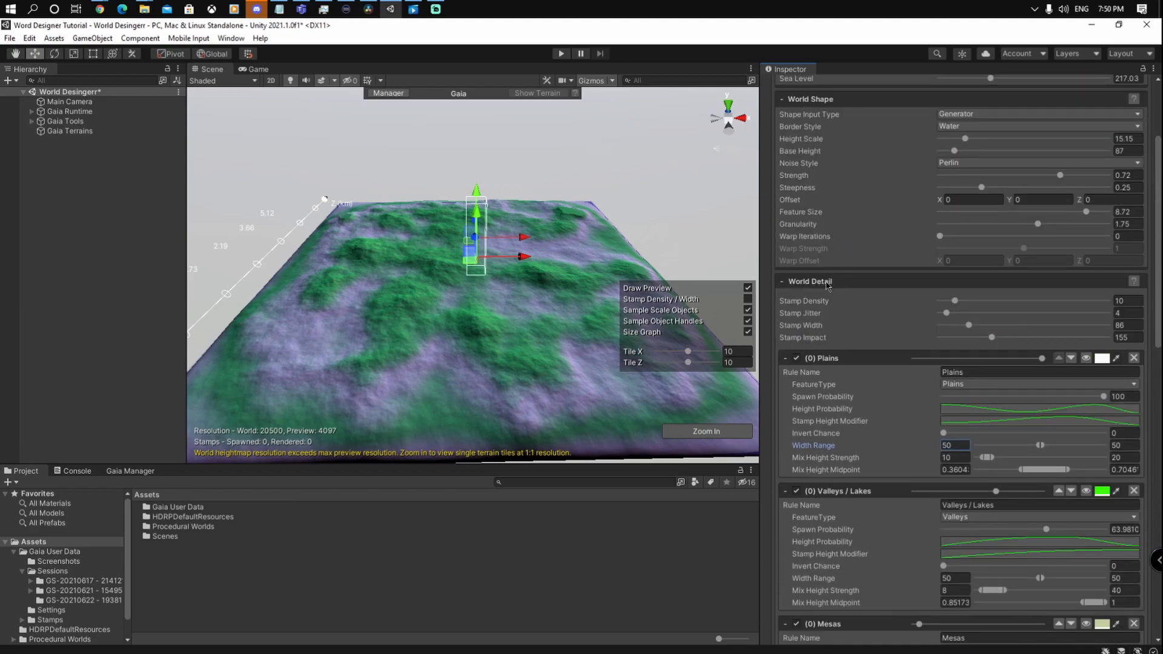
scroll(910, 323, "down", 10)
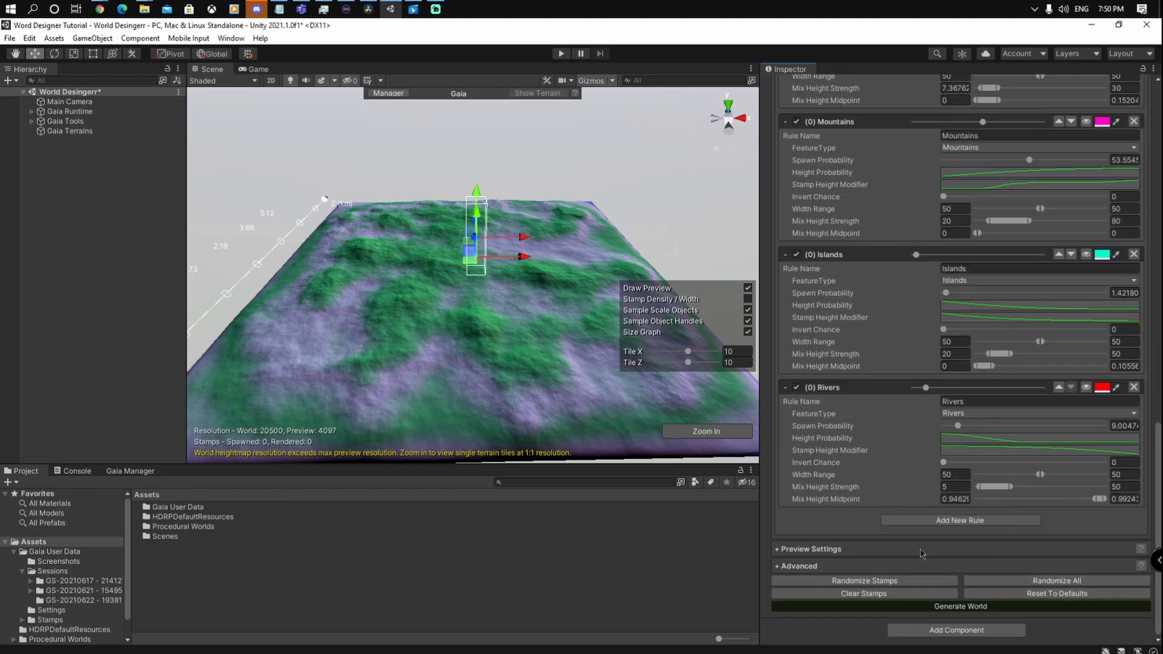
left_click(1013, 581)
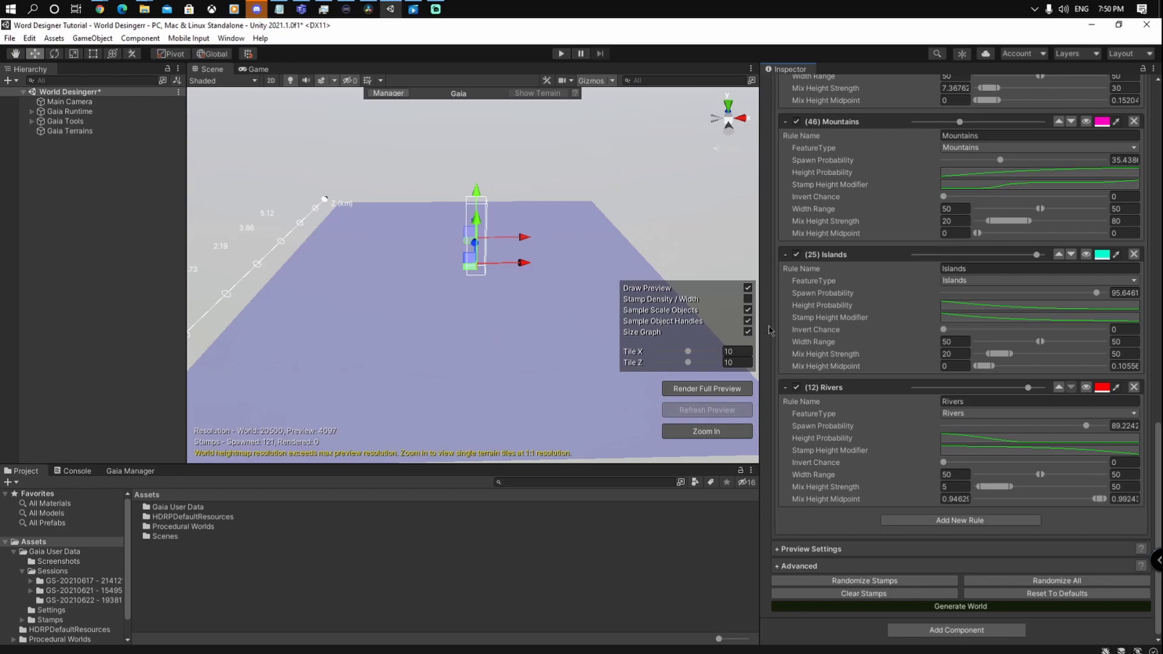
Step: Hide the Sample Object Handles and render the full preview of the world
left_click(748, 321)
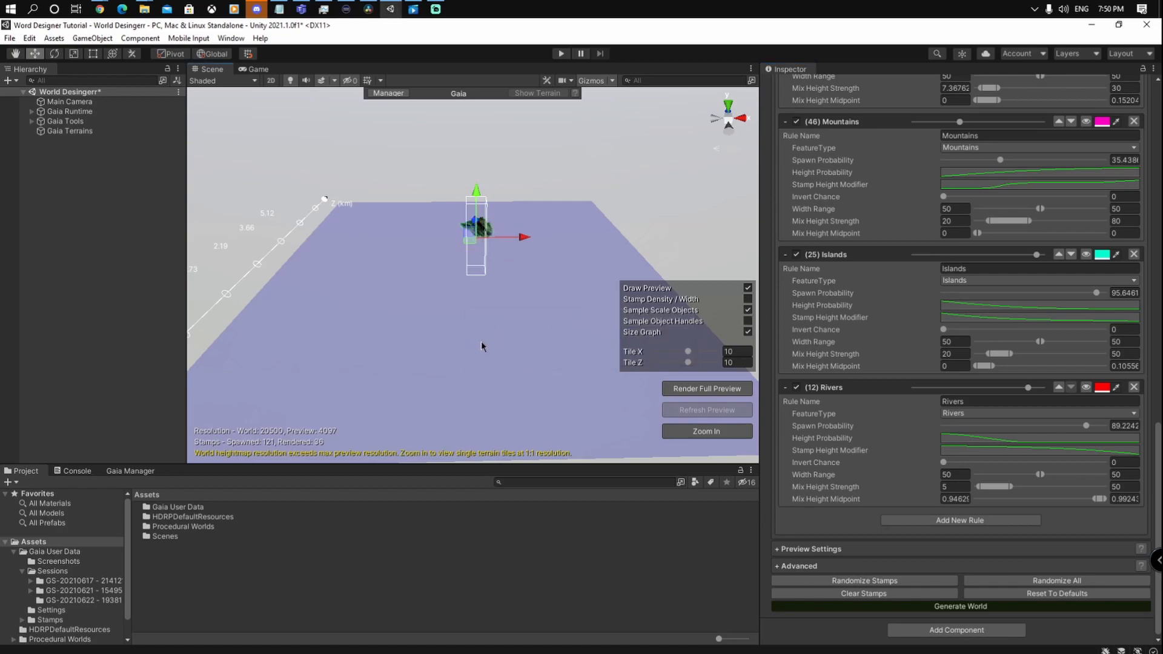
right_click_drag(575, 378, 552, 365)
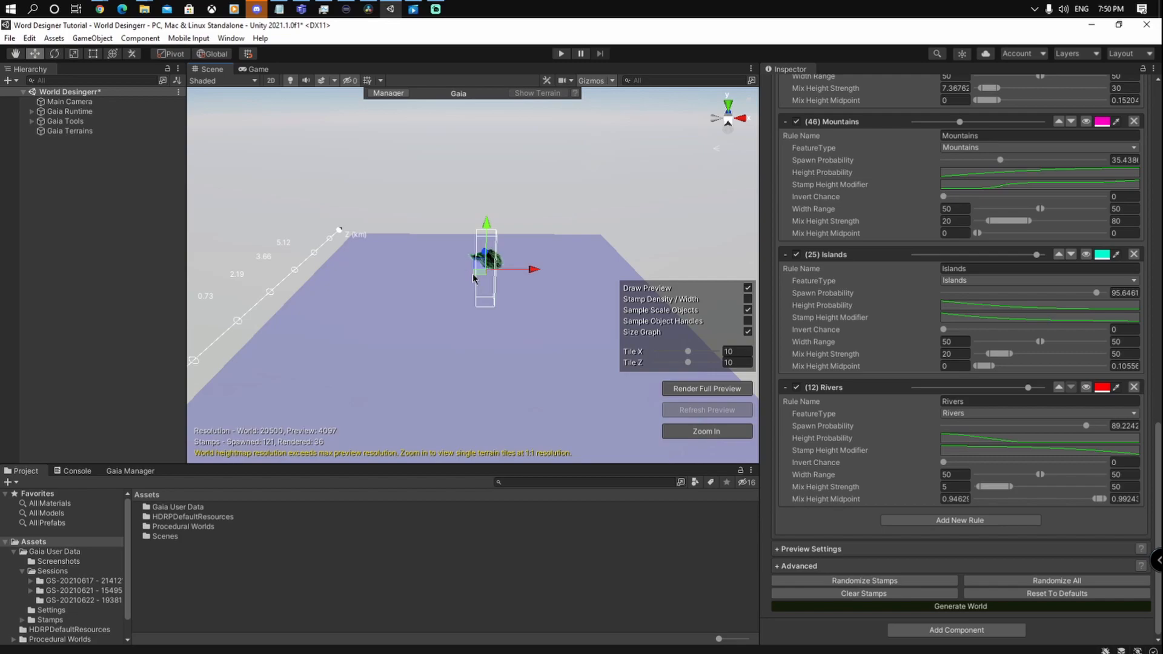
left_click(710, 389)
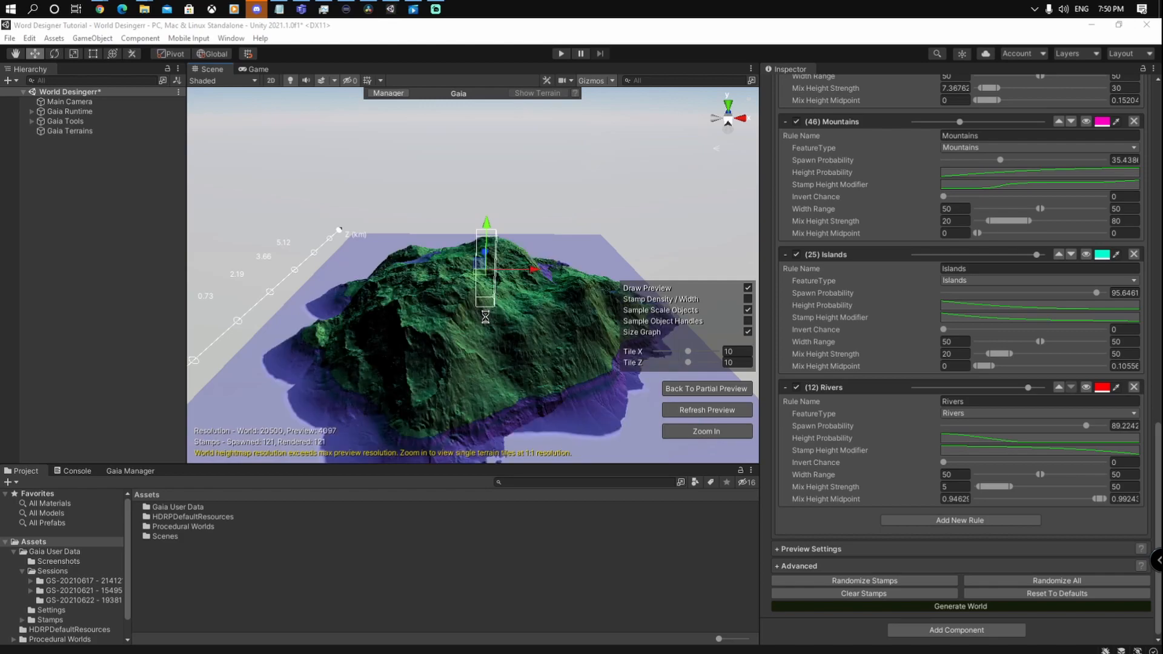
Step: Examine the fully rendered terrain up close and from several angles around the island
right_click_drag(542, 346, 646, 356)
scroll(547, 357, "up", 2)
key("w")
key("s")
key("w")
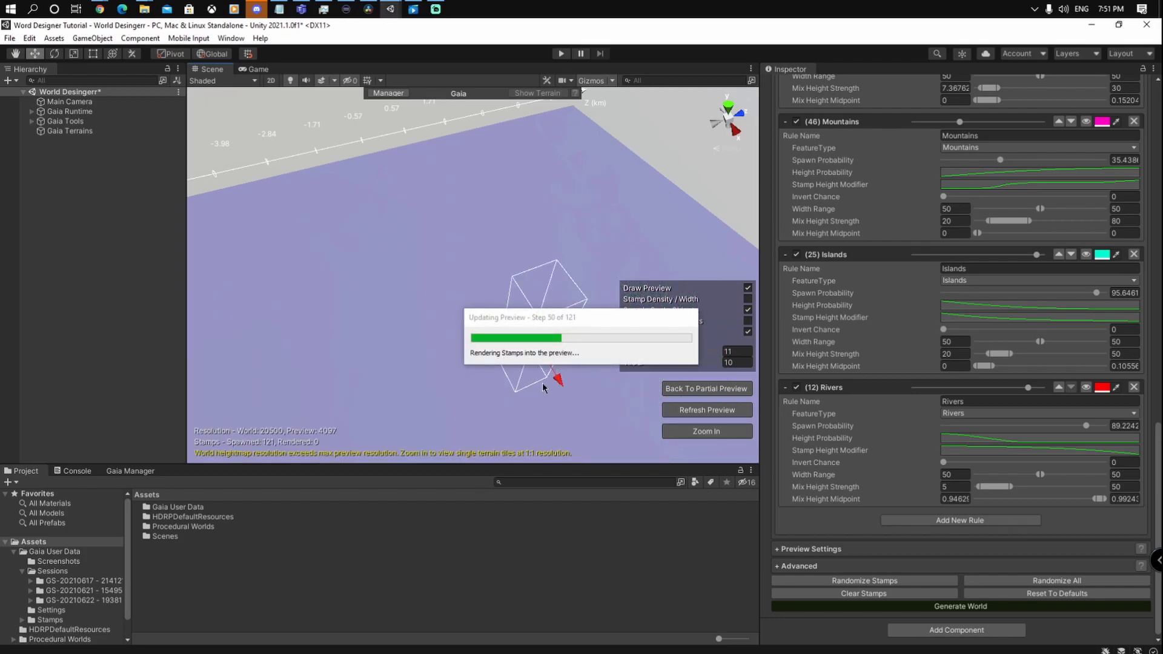
left_click_drag(540, 386, 697, 382, "alt")
scroll(728, 370, "down", 3)
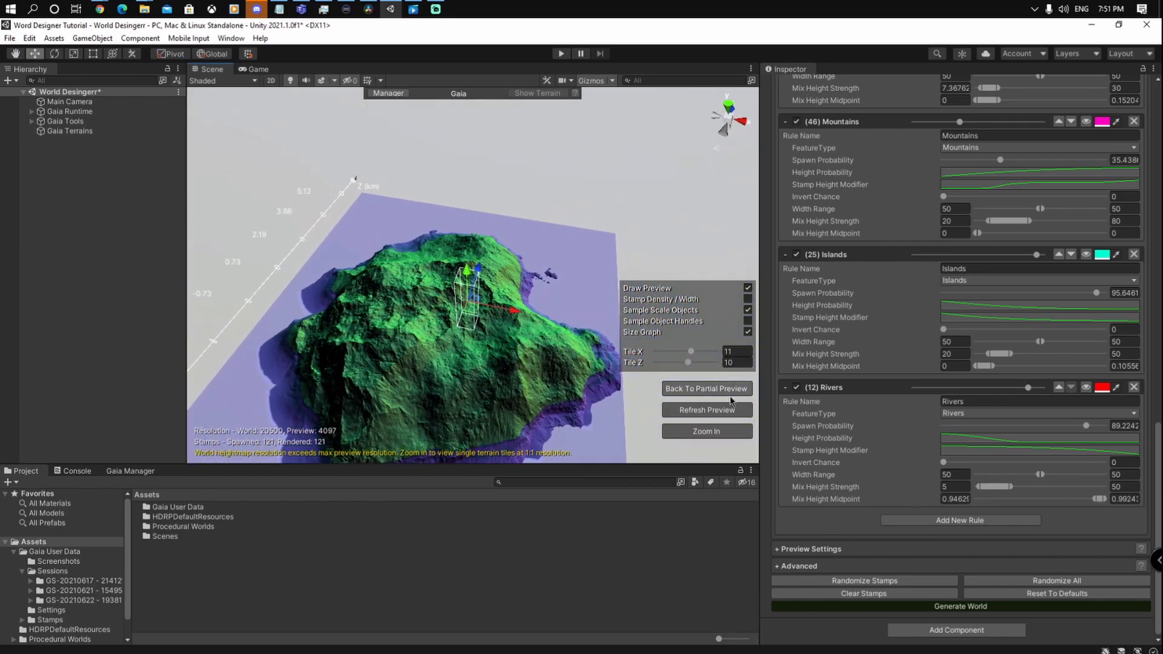
Step: Run Randomize All twice more and render the full preview of the new world
left_click(1007, 580)
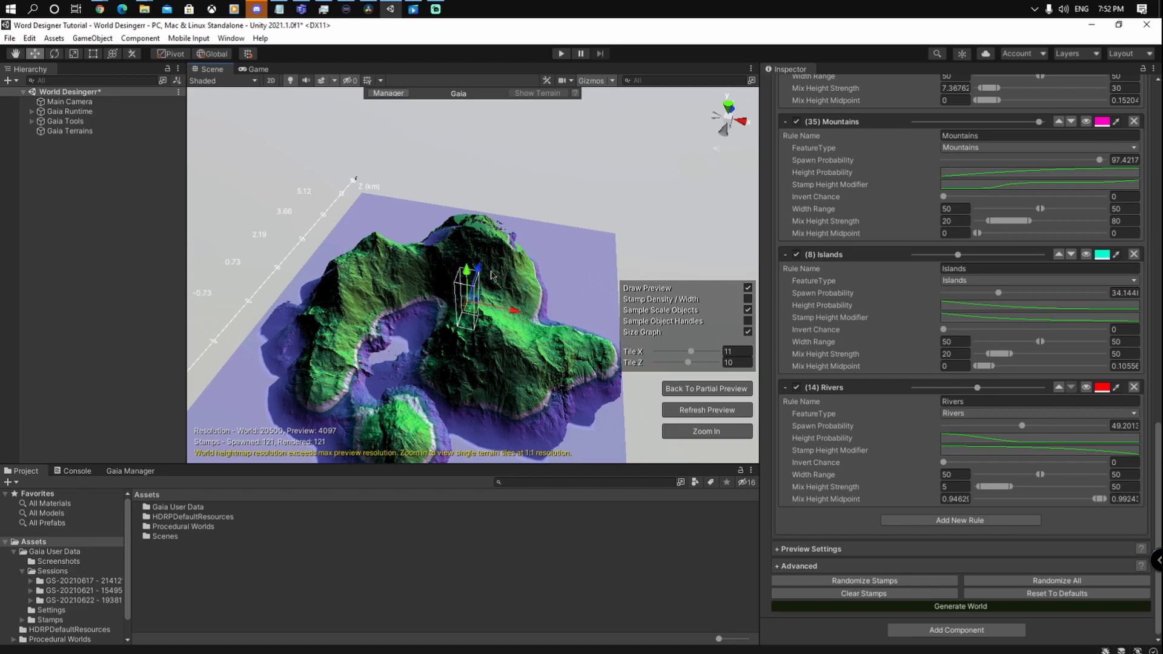
right_click_drag(554, 371, 504, 393)
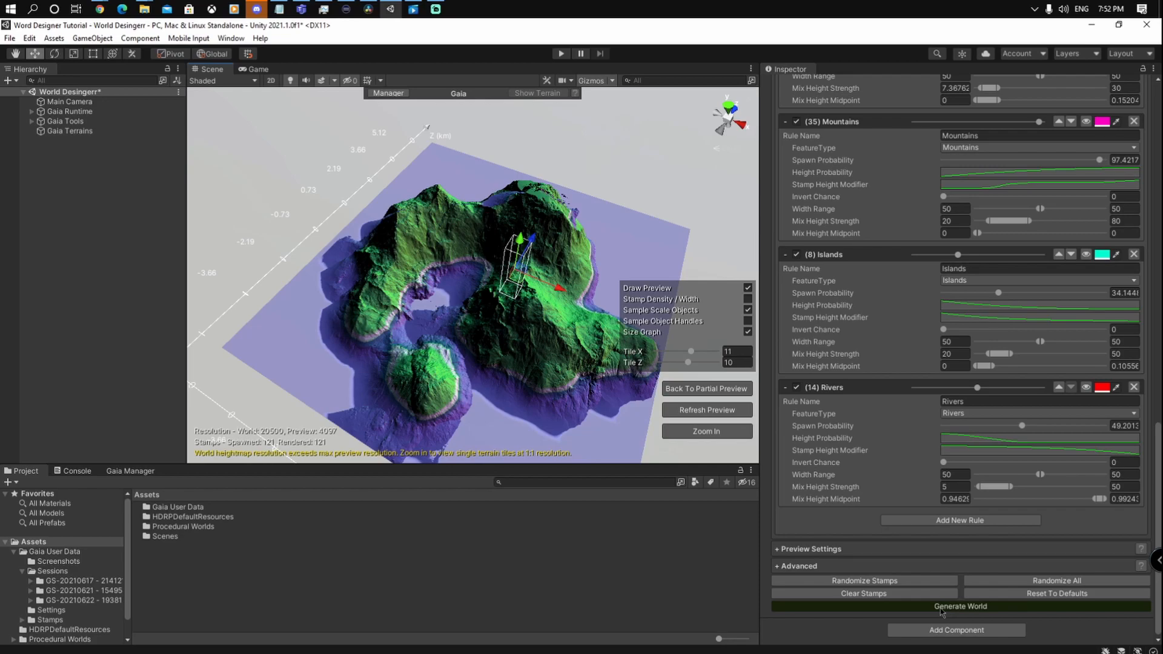
left_click(960, 606)
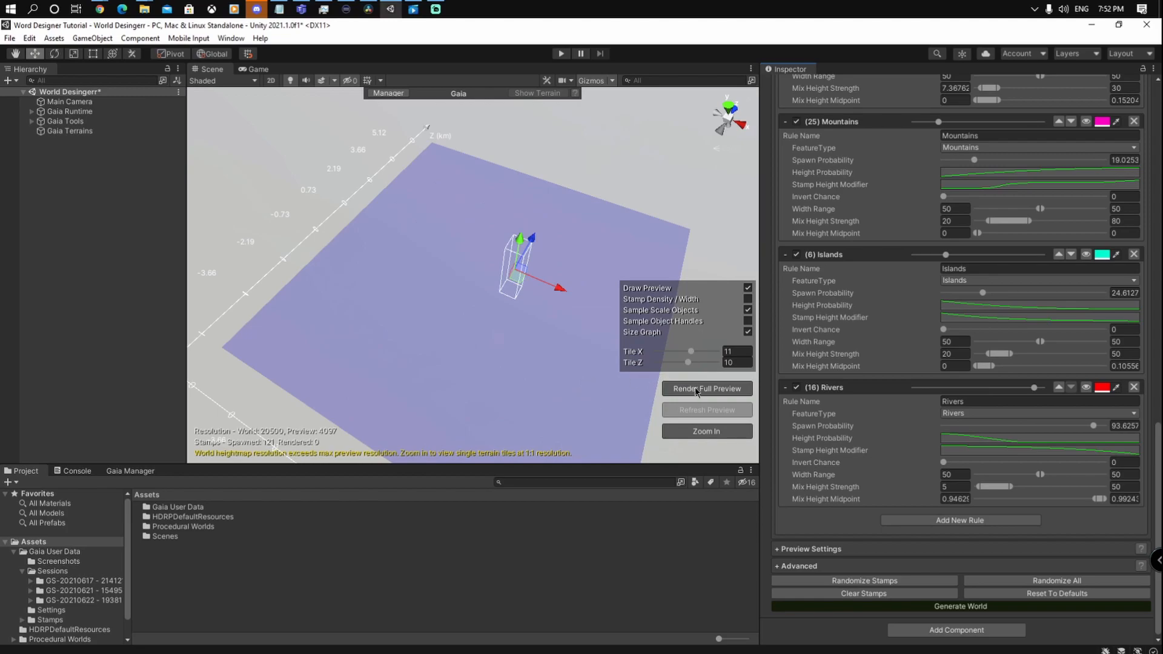
left_click(697, 389)
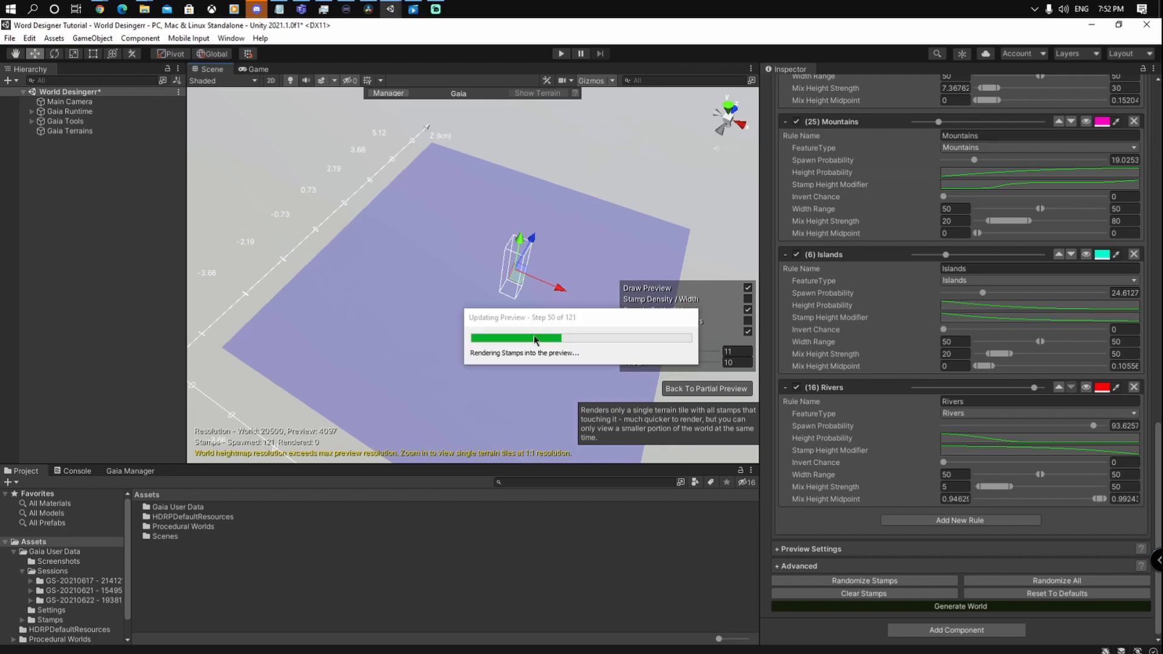
left_click_drag(433, 337, 494, 345, "alt")
Step: Review the randomized World Shape values and each spawn rule's settings from Plains through Rivers
scroll(882, 393, "up", 15)
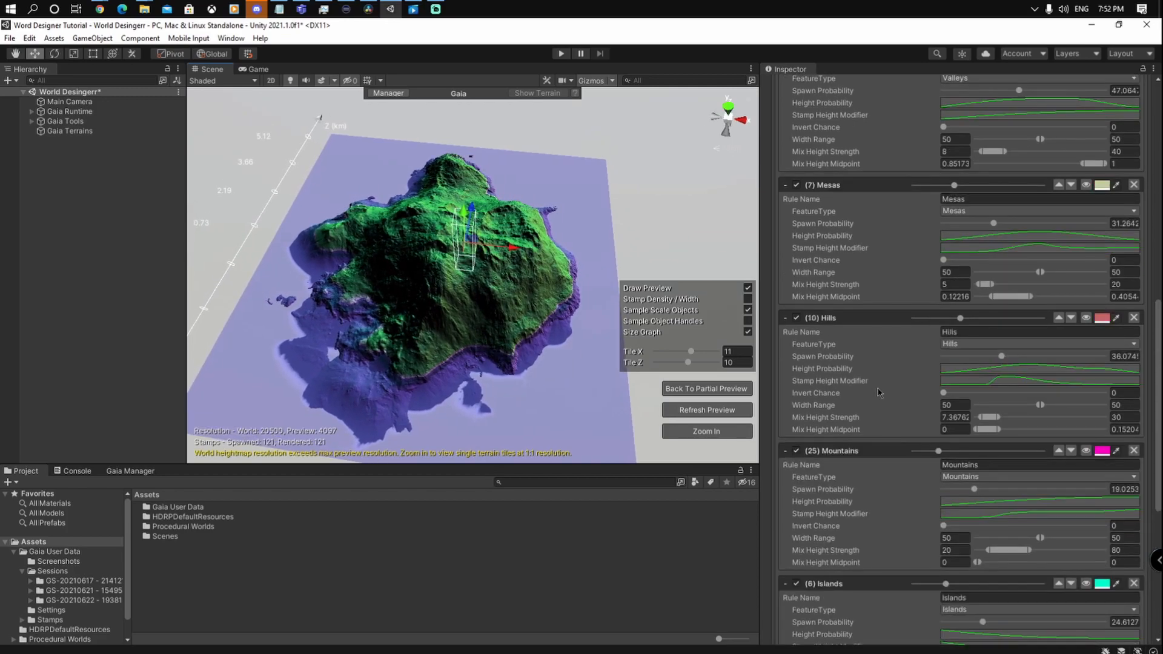
scroll(882, 392, "up", 5)
scroll(871, 367, "down", 8)
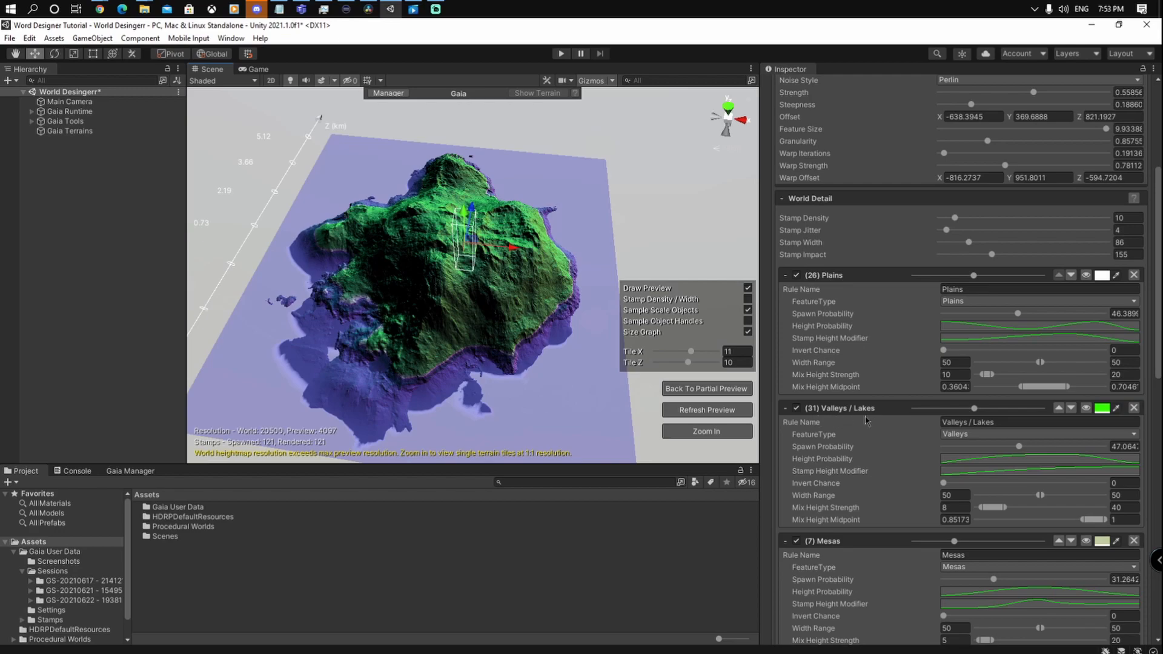
scroll(867, 420, "down", 5)
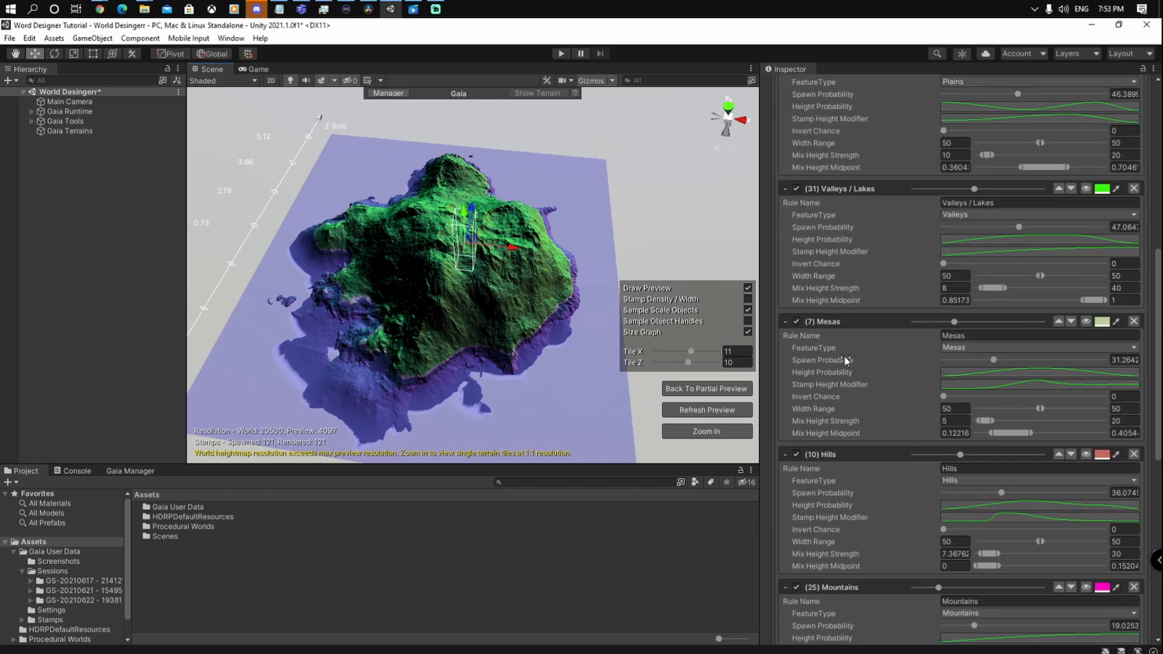
scroll(845, 358, "down", 7)
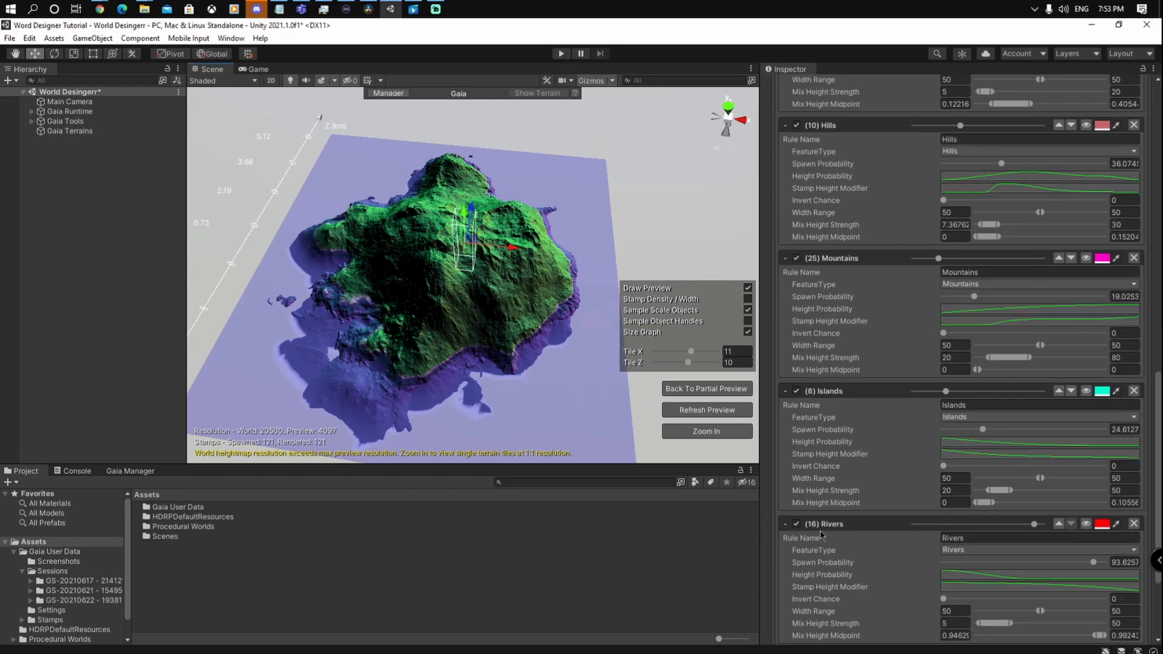
scroll(823, 534, "down", 3)
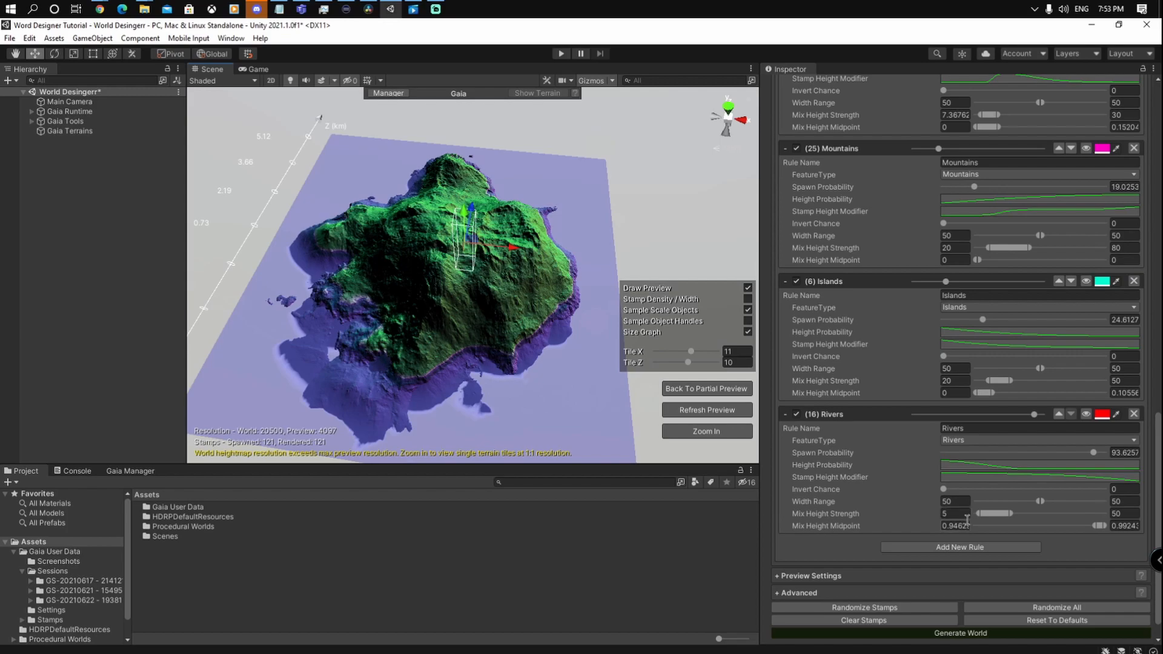
Step: Collapse the Rivers, Islands, Mountains, Hills and Mesas rules in World Detail
left_click(787, 416)
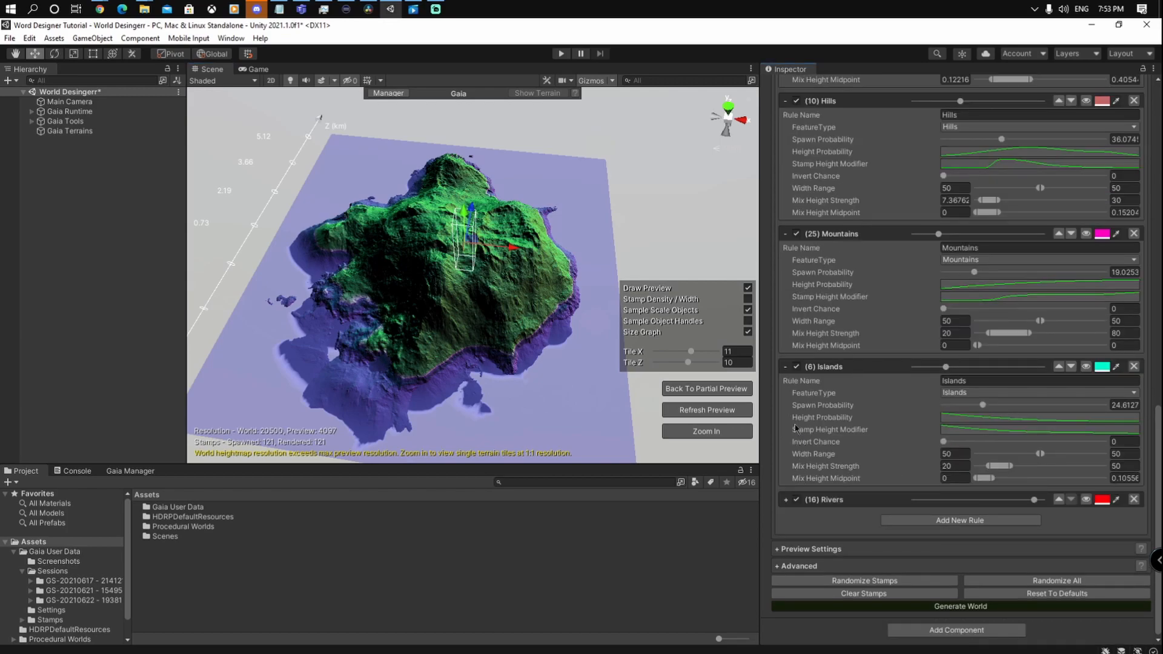
left_click(788, 367)
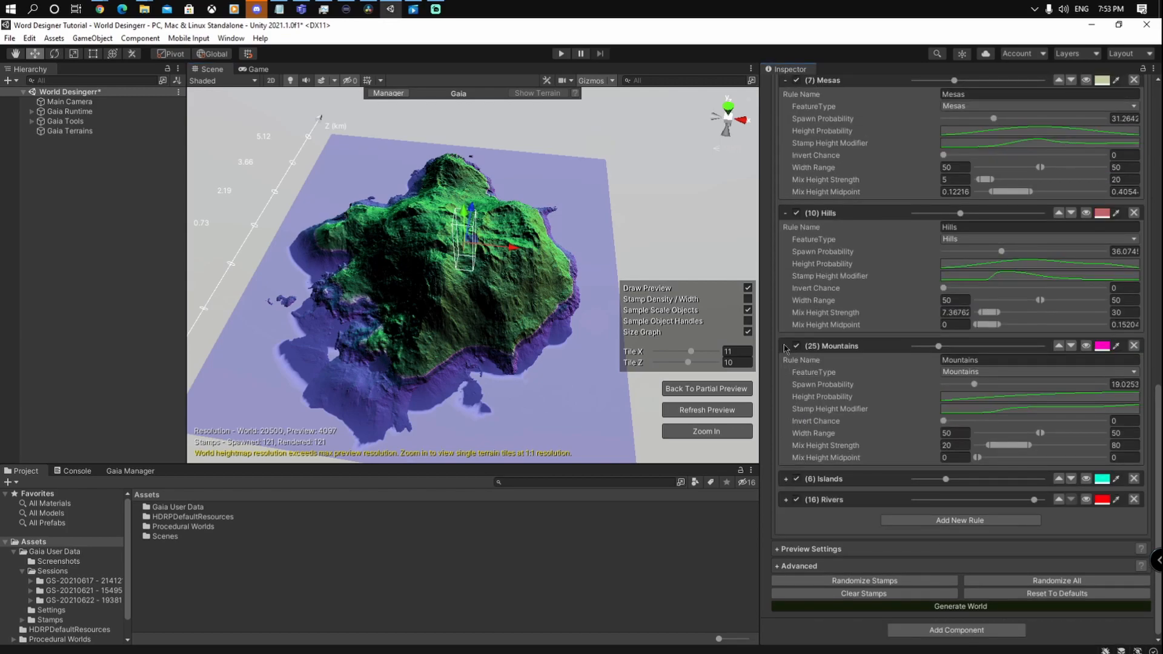
left_click(786, 346)
left_click(788, 326)
left_click(788, 306)
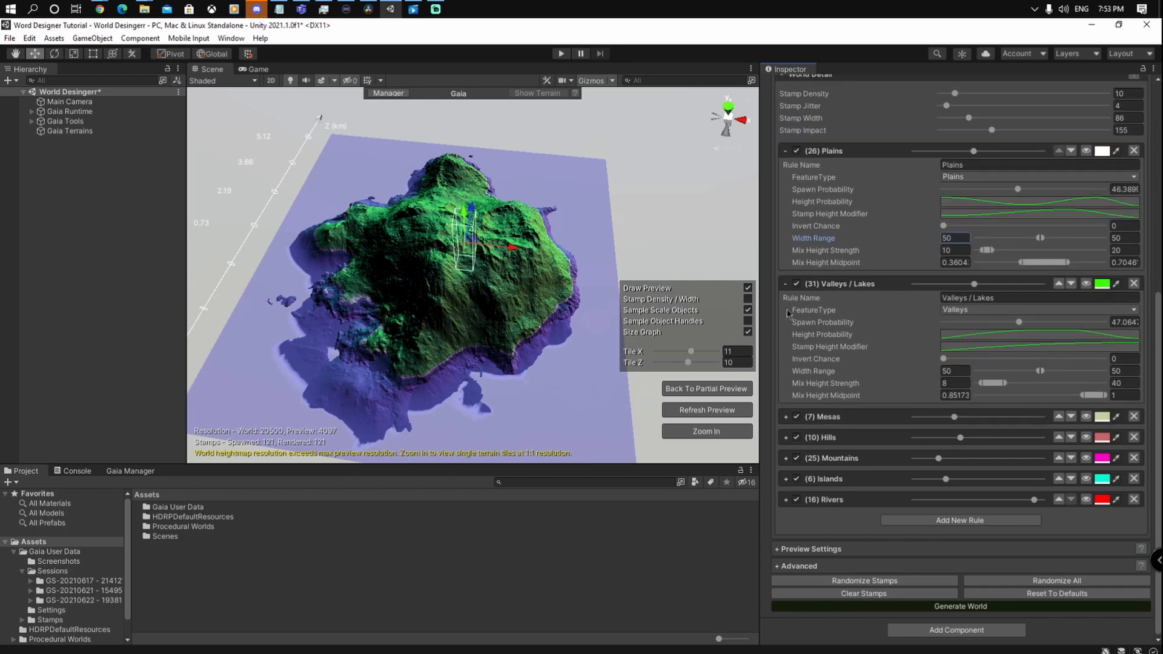
Step: Collapse the Valleys / Lakes and Plains rules in World Detail
left_click(787, 284)
left_click(787, 269)
scroll(879, 419, "up", 5)
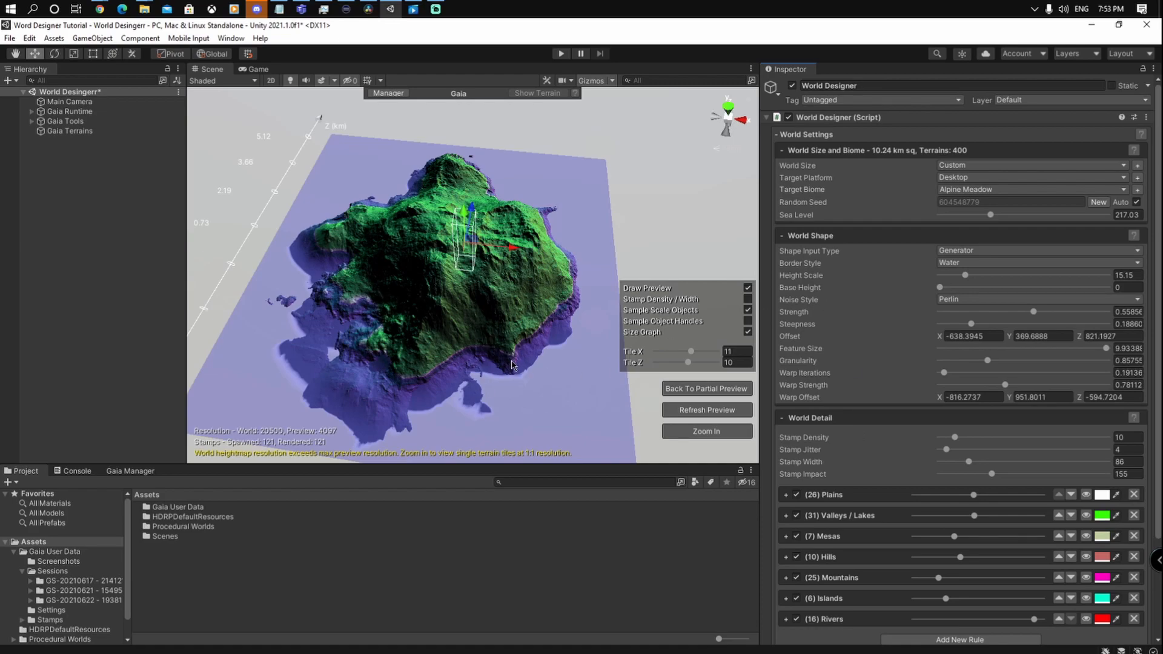
Step: Expand the custom World Size details, set the tiles per row and column to 50, and clear the existing stamps
left_click(1139, 166)
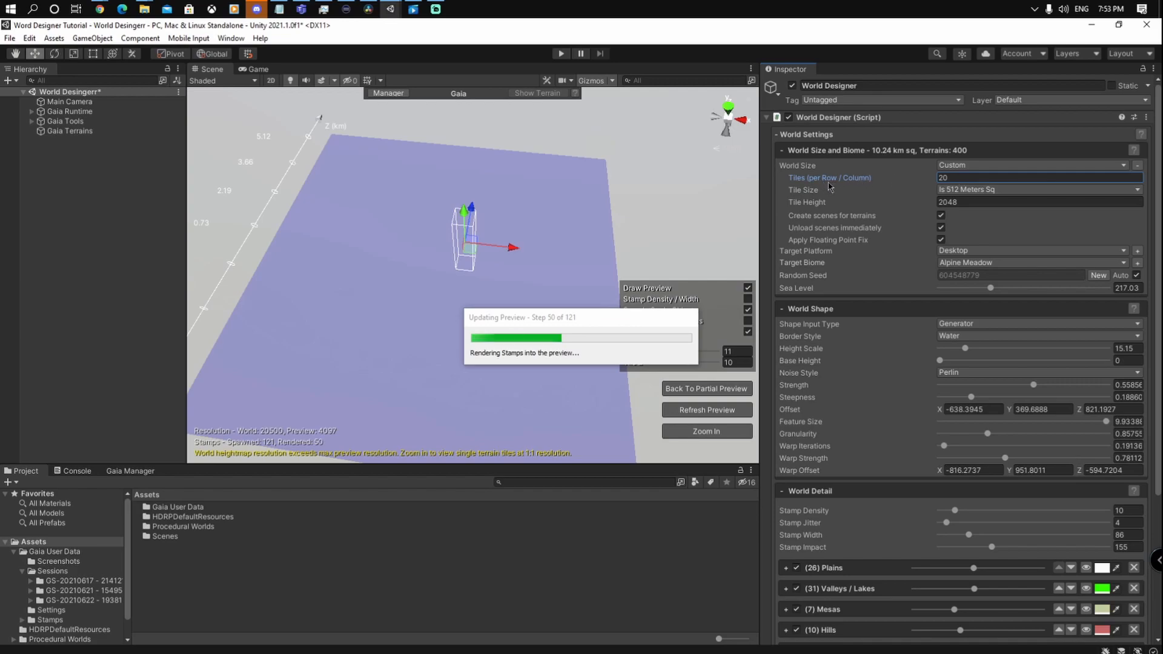
double_click(957, 177)
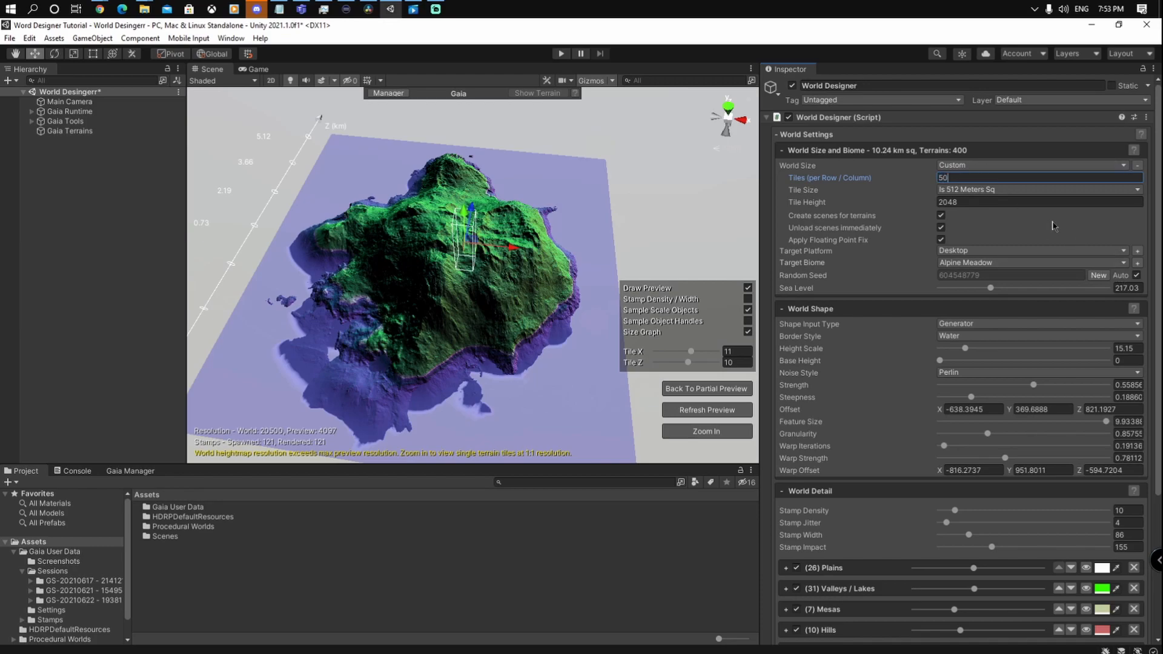
key("Return")
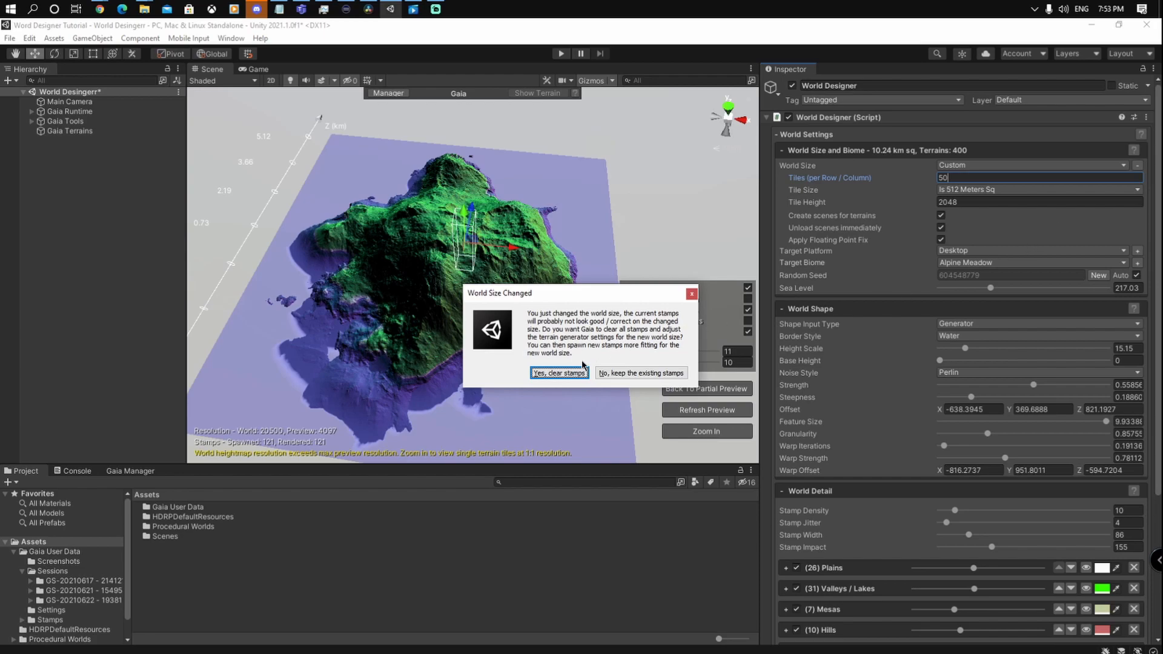
left_click(559, 373)
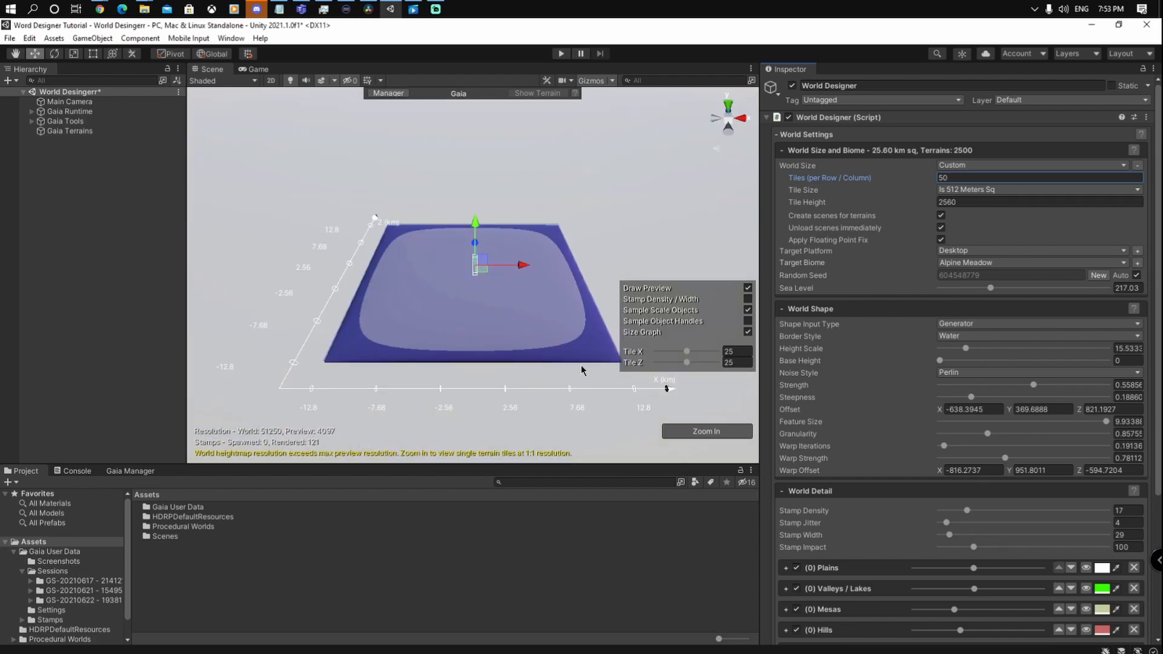
Step: Set the Sea Level to 0, and try raising the Base Height before returning it to 0
left_click_drag(795, 288, 777, 544)
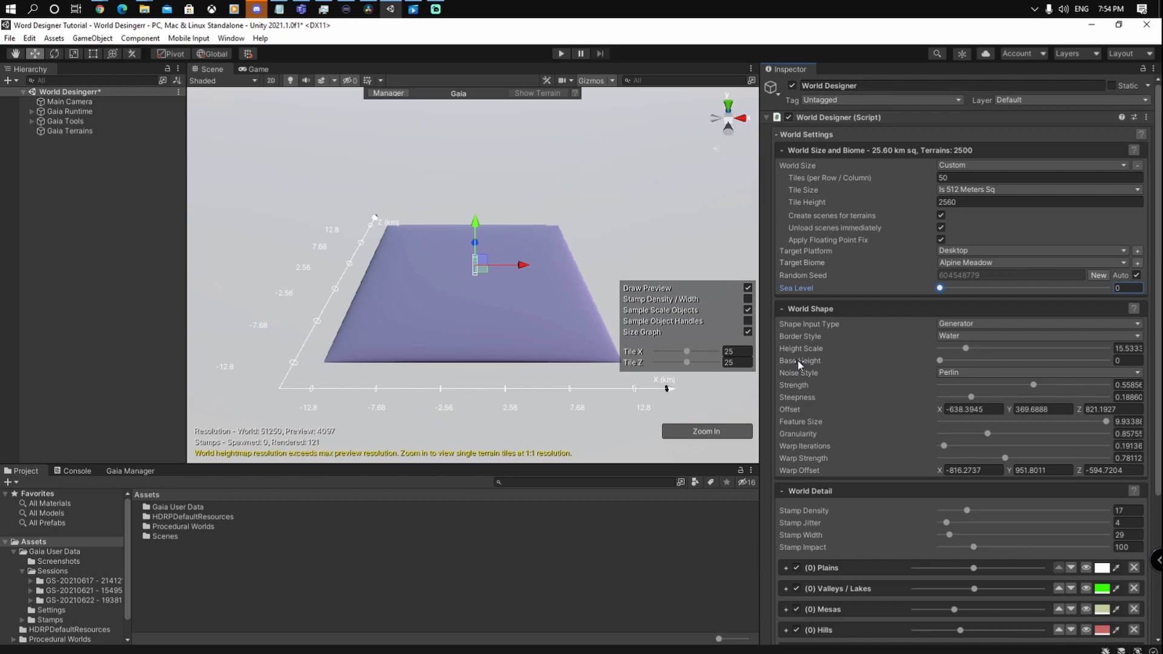
left_click_drag(798, 361, 662, 384)
left_click_drag(890, 290, 970, 289)
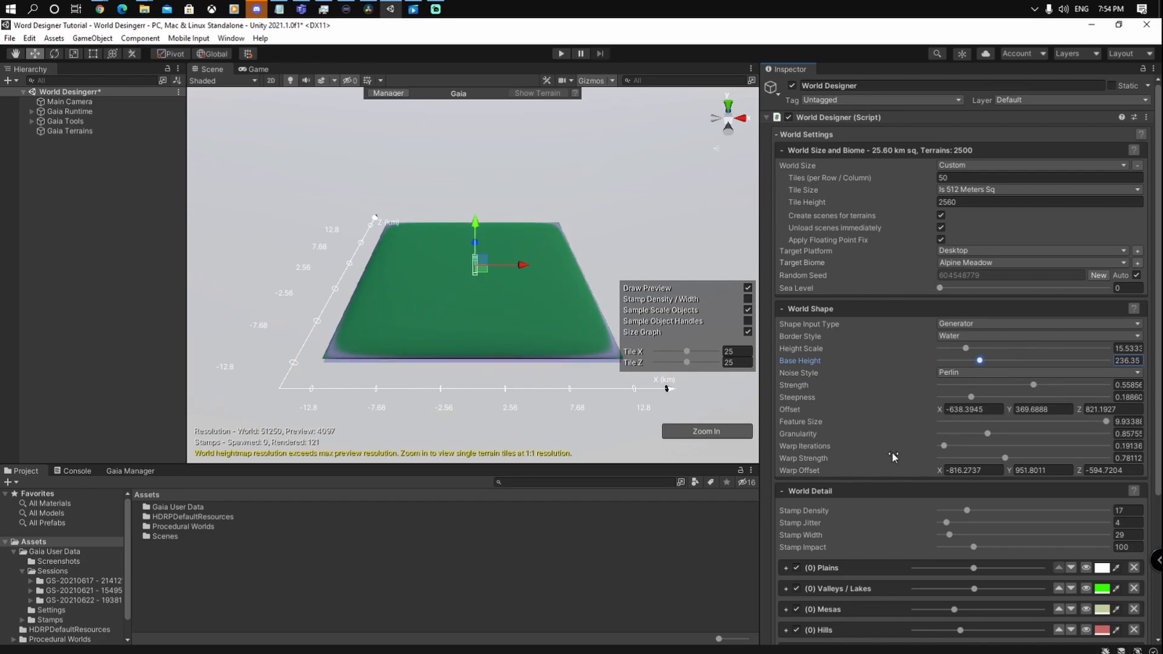
Step: Run Randomize All and render the full preview of the 50 by 50 tile world
scroll(896, 457, "down", 3)
left_click(1061, 580)
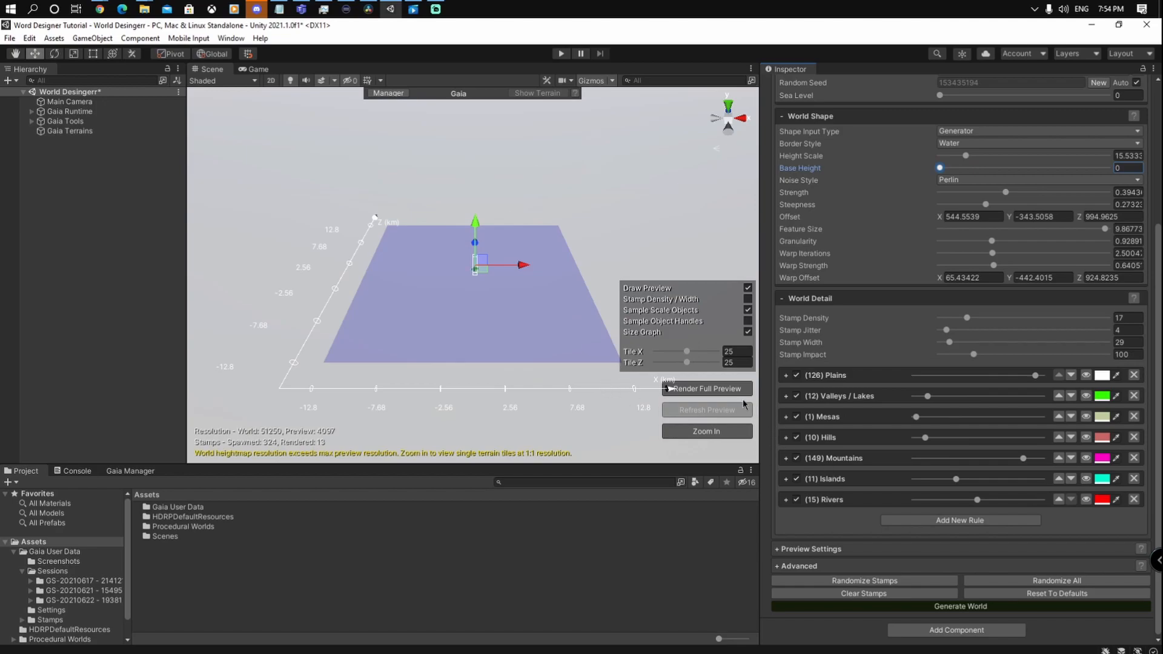
left_click(726, 391)
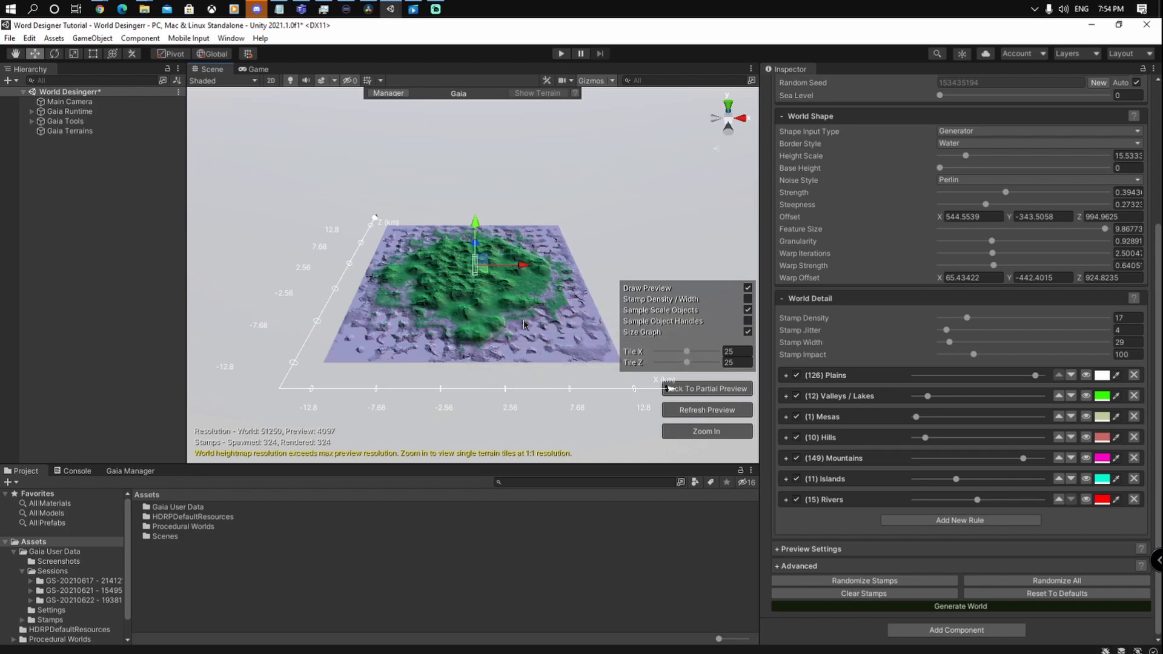
mouse_move(538, 357)
right_mouse_down()
mouse_move(537, 347)
mouse_move(549, 365)
right_mouse_up()
scroll(547, 364, "up", 2)
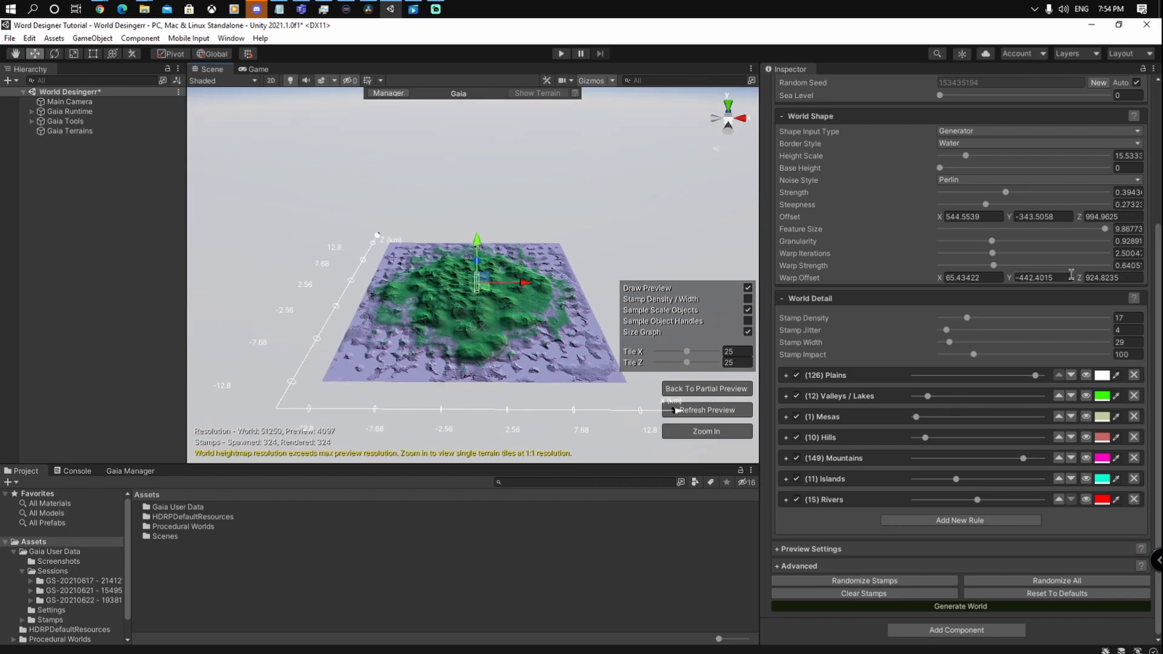
scroll(986, 177, "up", 5)
right_click_drag(488, 363, 498, 370)
scroll(496, 376, "up", 1)
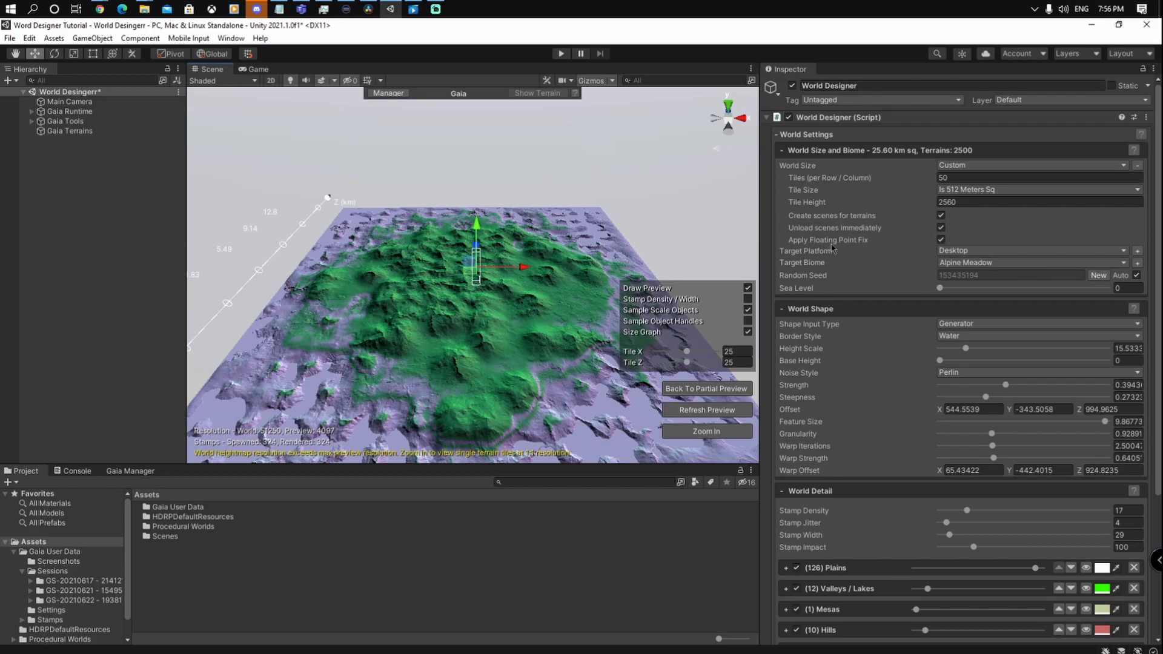
Step: Set the world's tiles per row and column to 2
mouse_move(832, 246)
left_click(952, 177)
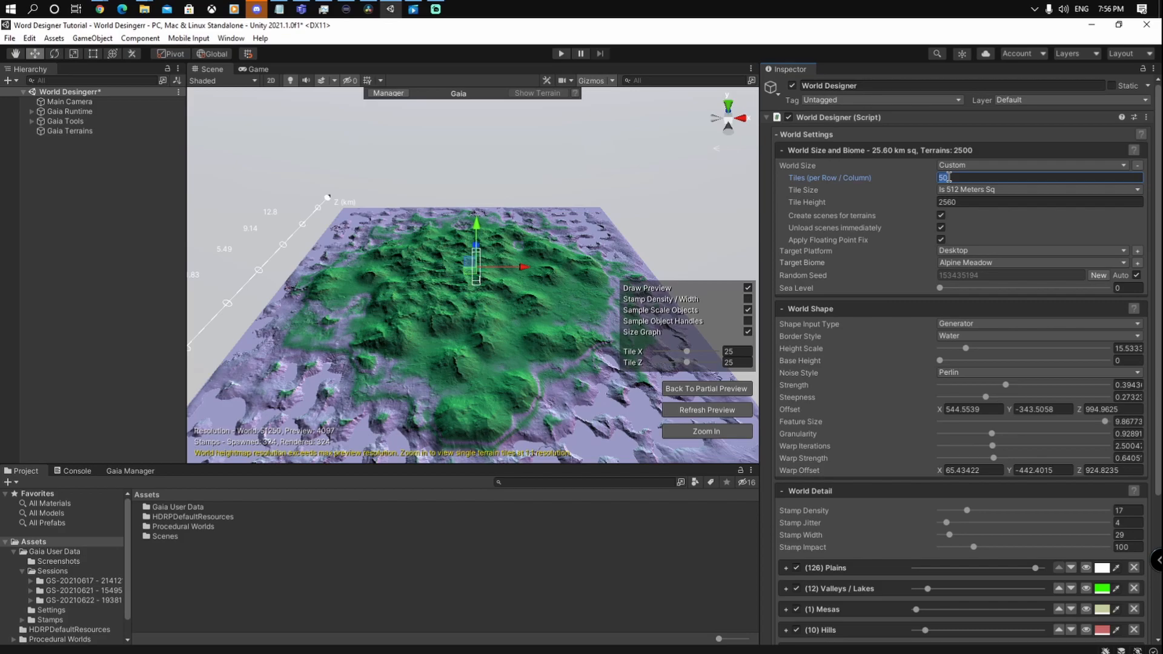
type("2")
key("Return")
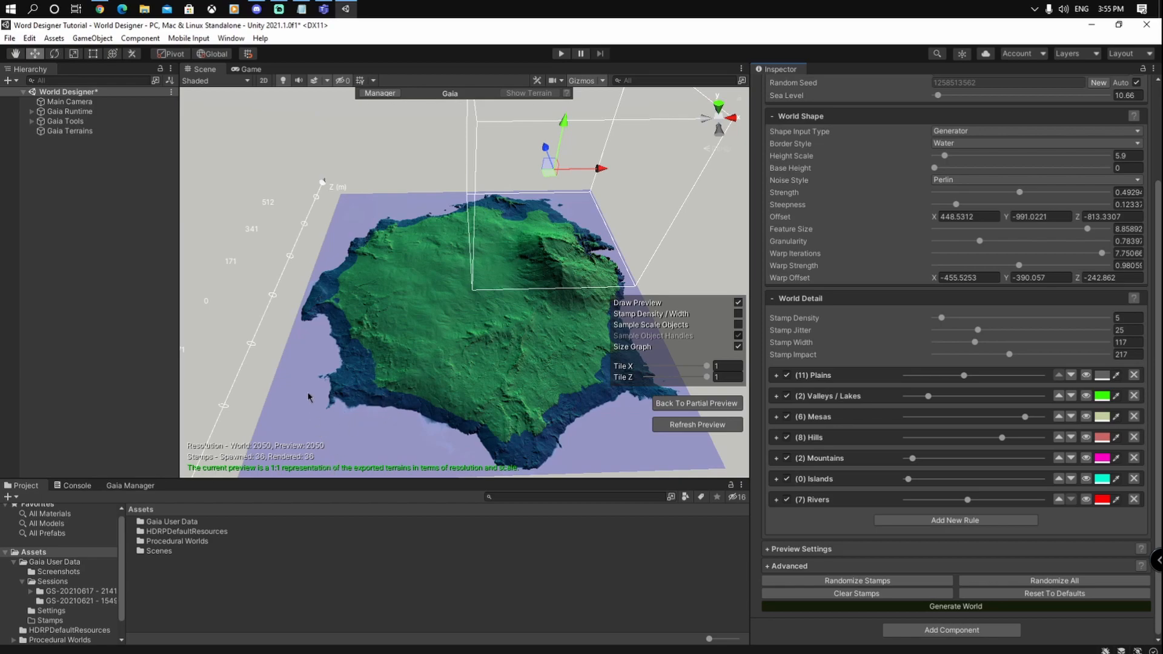
Step: Expand the Advanced settings and their Export Preview section
left_click_drag(554, 389, 547, 377, "alt")
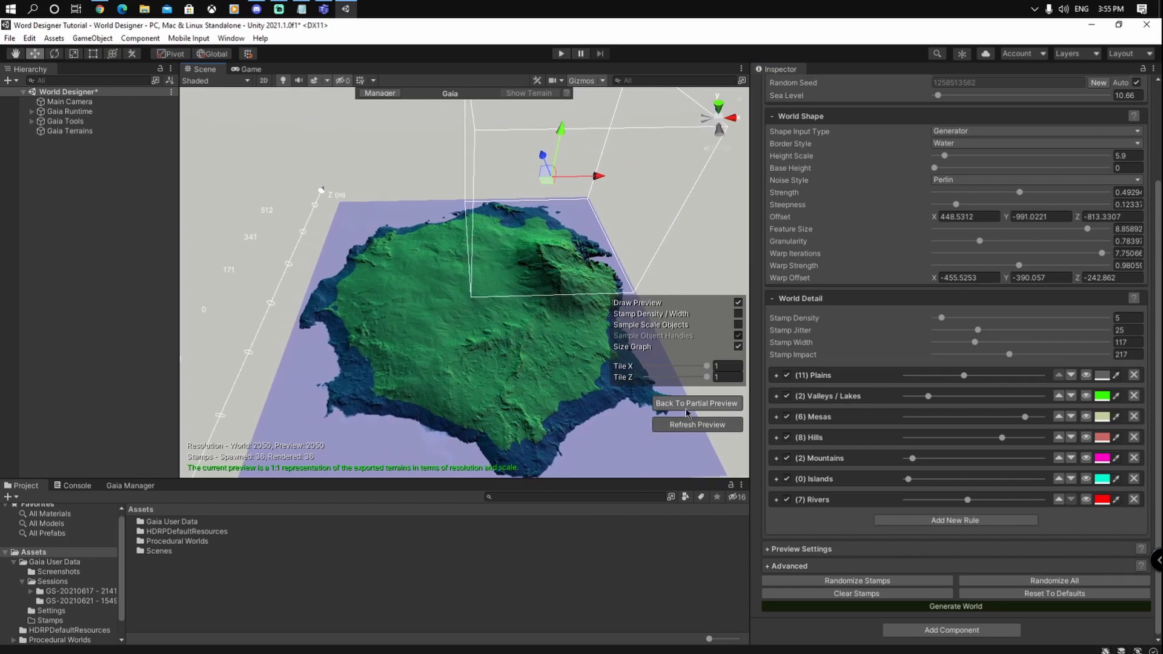
scroll(800, 533, "down", 3)
left_click(793, 513)
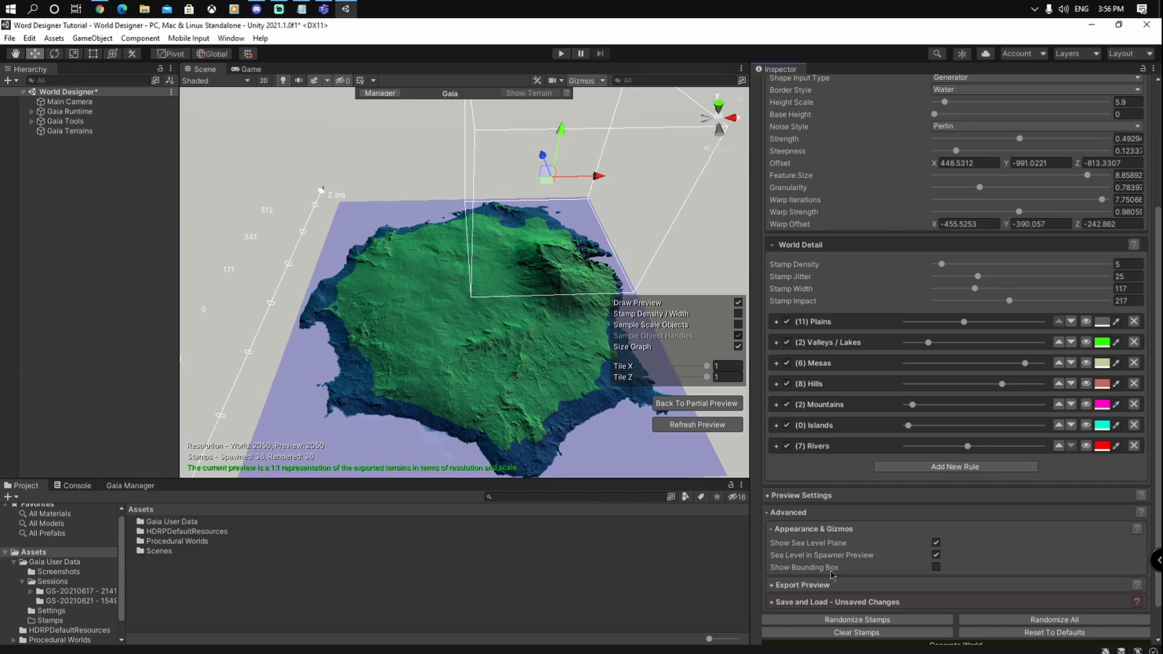
left_click(810, 591)
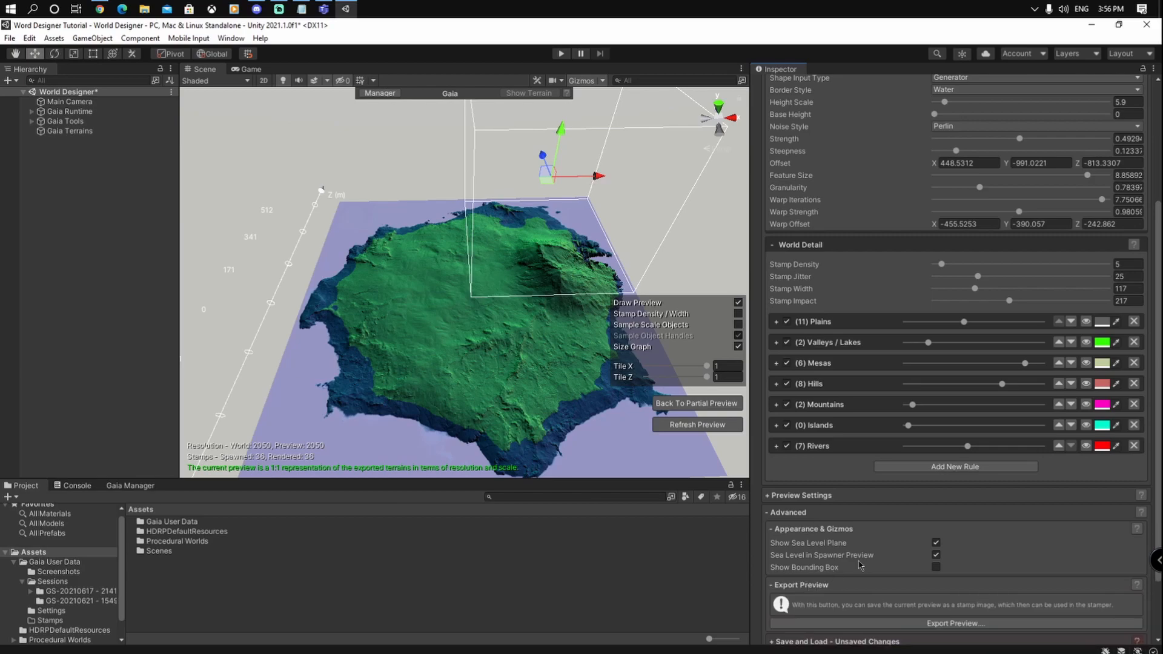
scroll(869, 567, "down", 3)
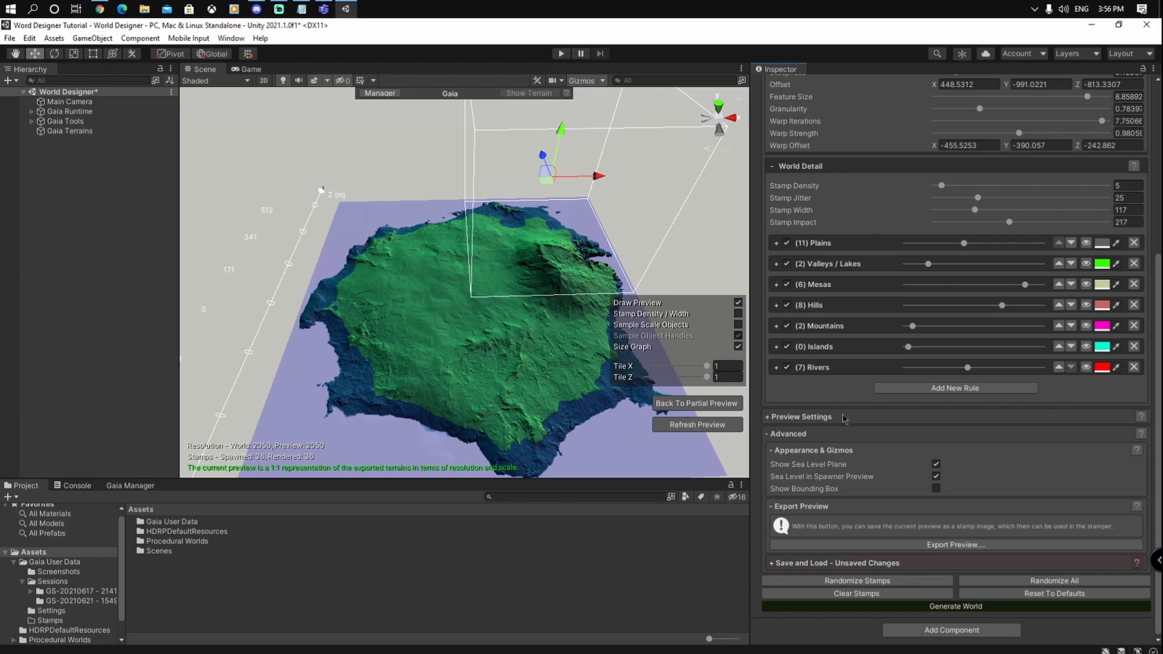
Step: Export the preview as a stamp named Possible2.exr in World Designer Exports, and expand the Save and Load section
left_click(949, 544)
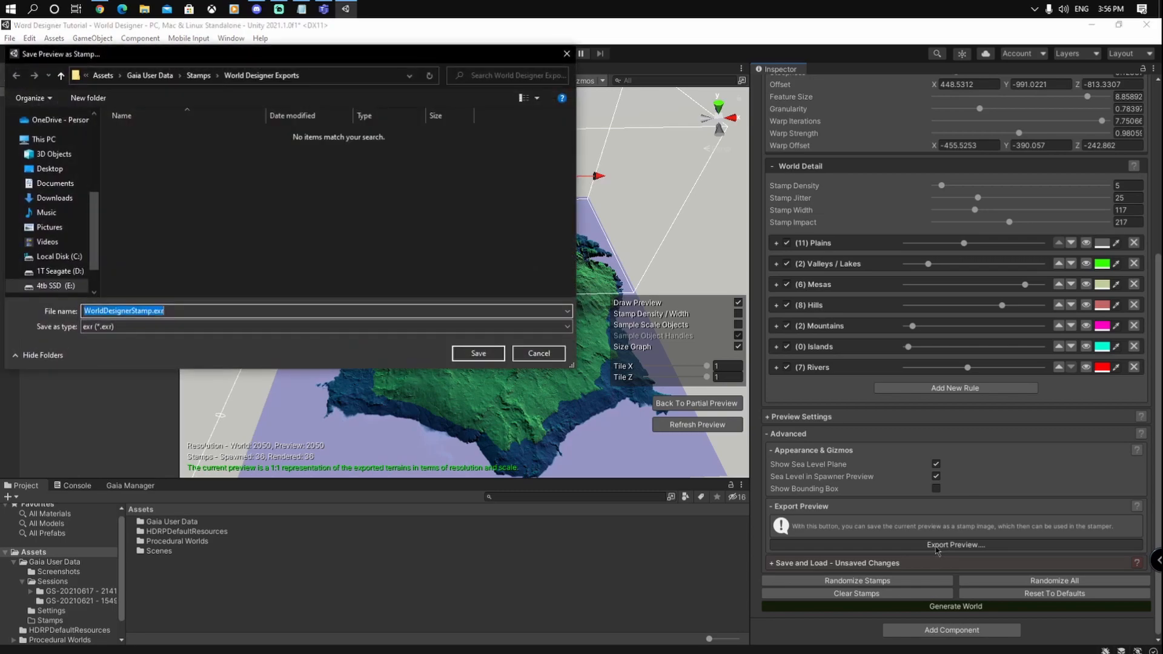
left_click(155, 310)
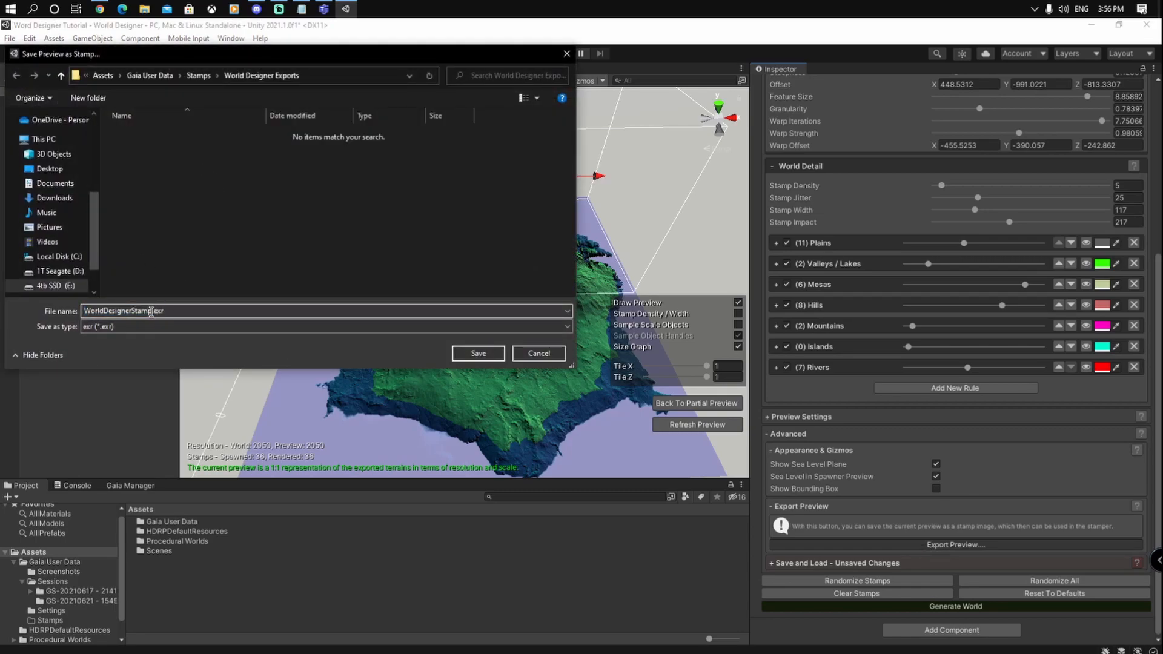
left_click_drag(151, 310, 60, 314)
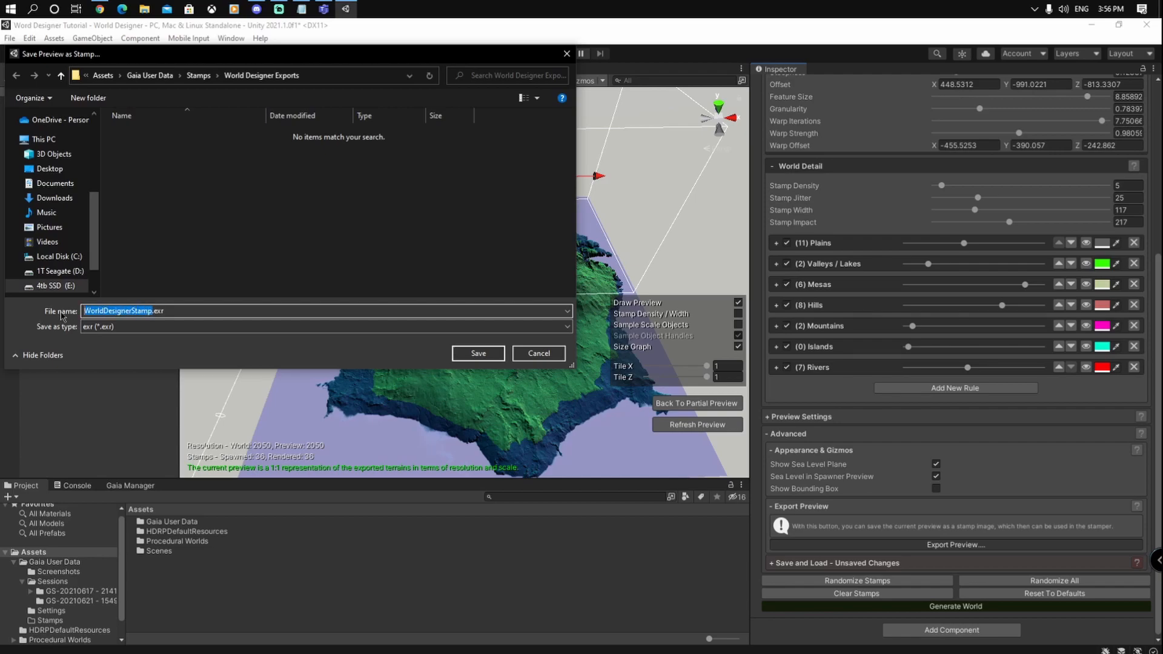
type("Possible2")
left_click(479, 354)
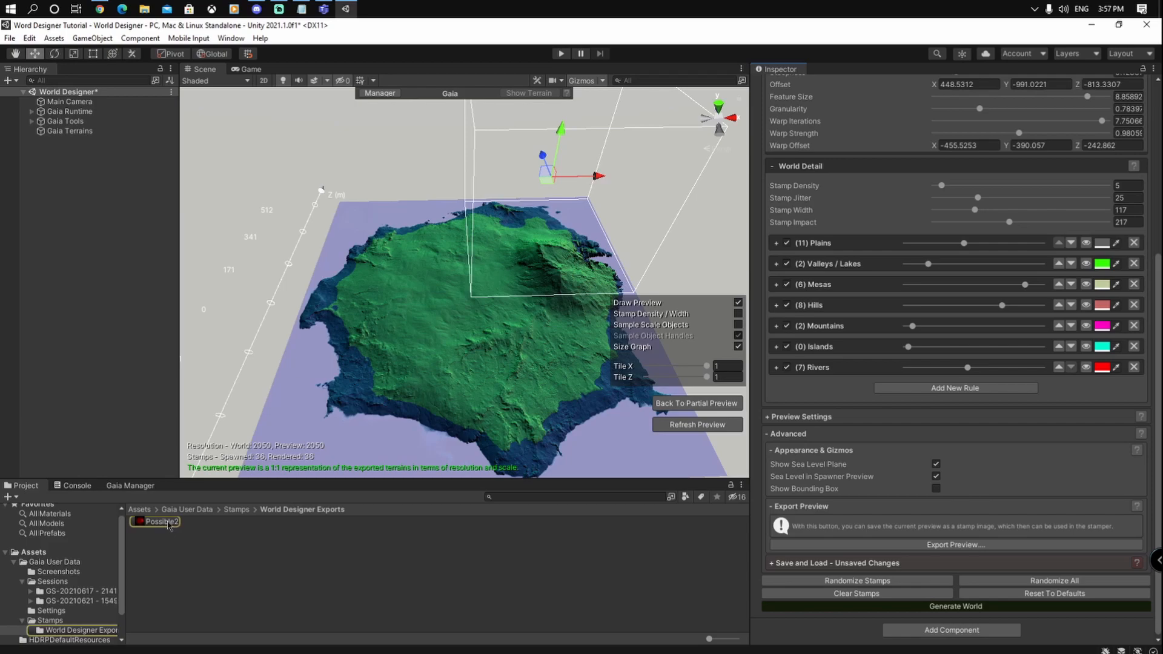
left_click(858, 564)
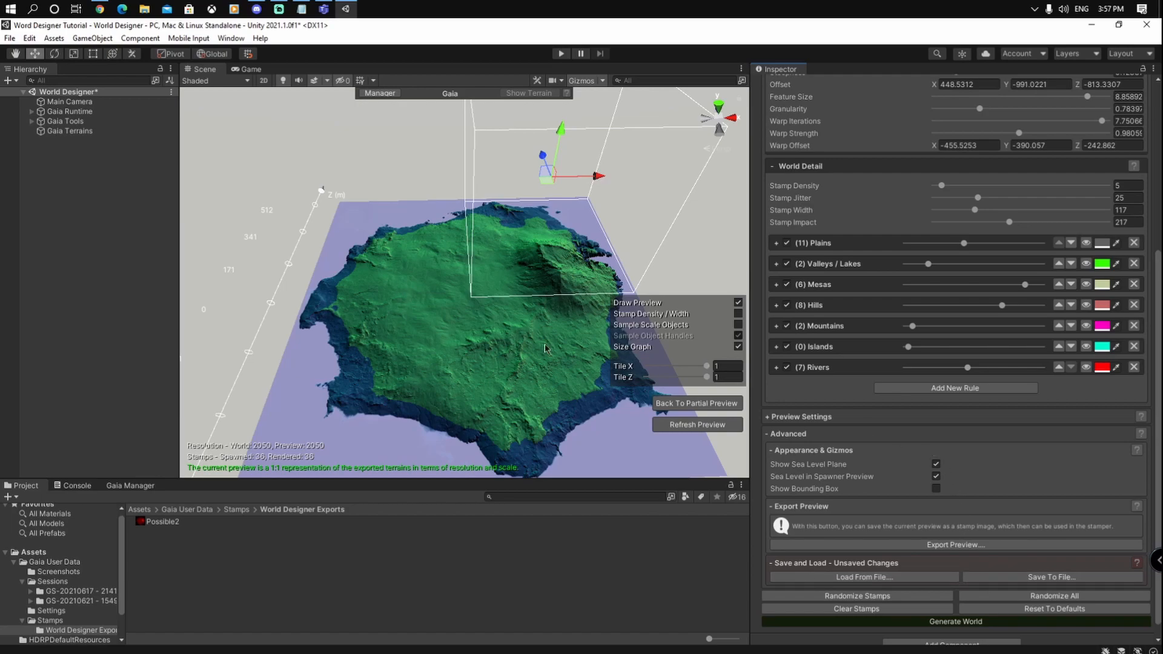
left_click(991, 624)
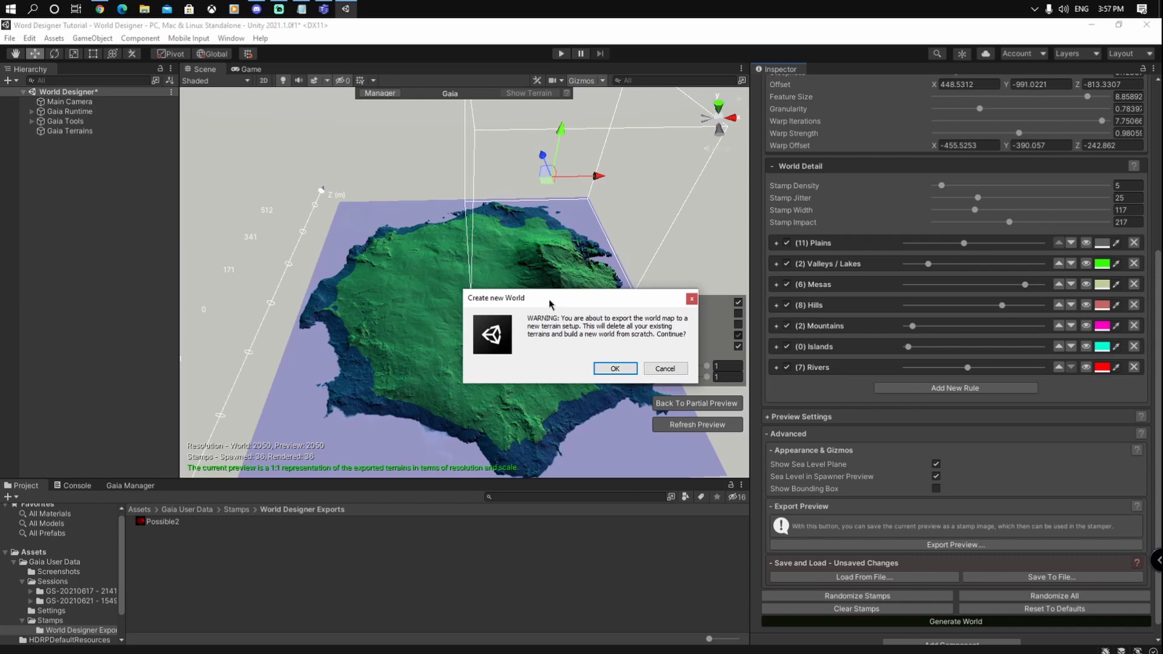
left_click_drag(550, 298, 589, 314)
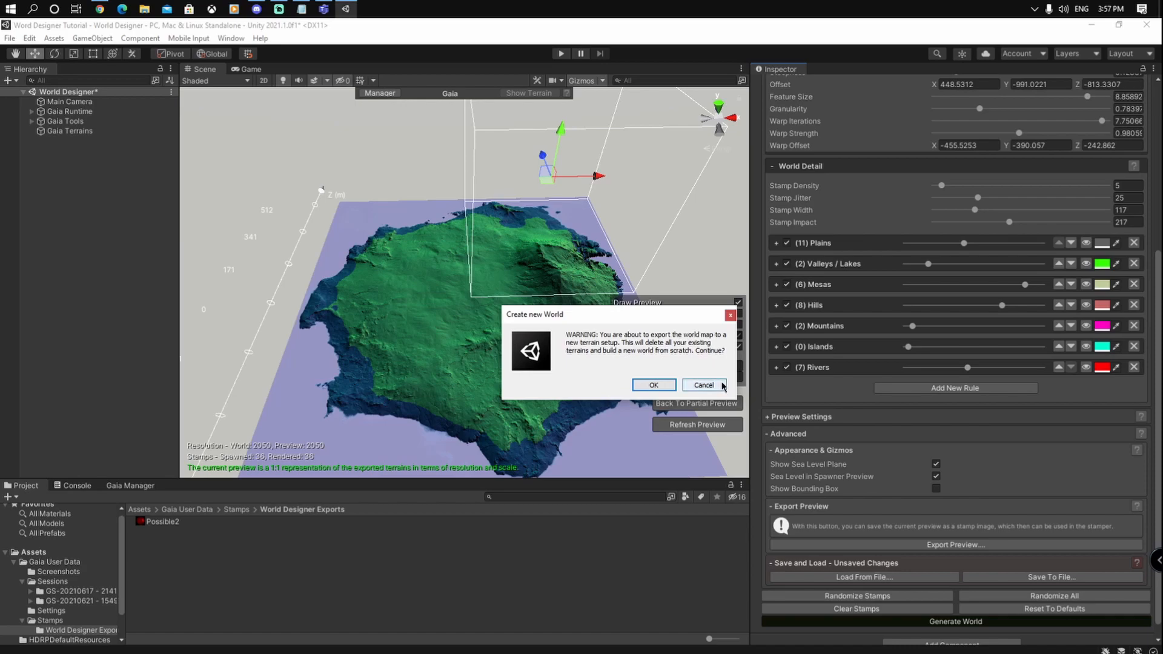
left_click(703, 385)
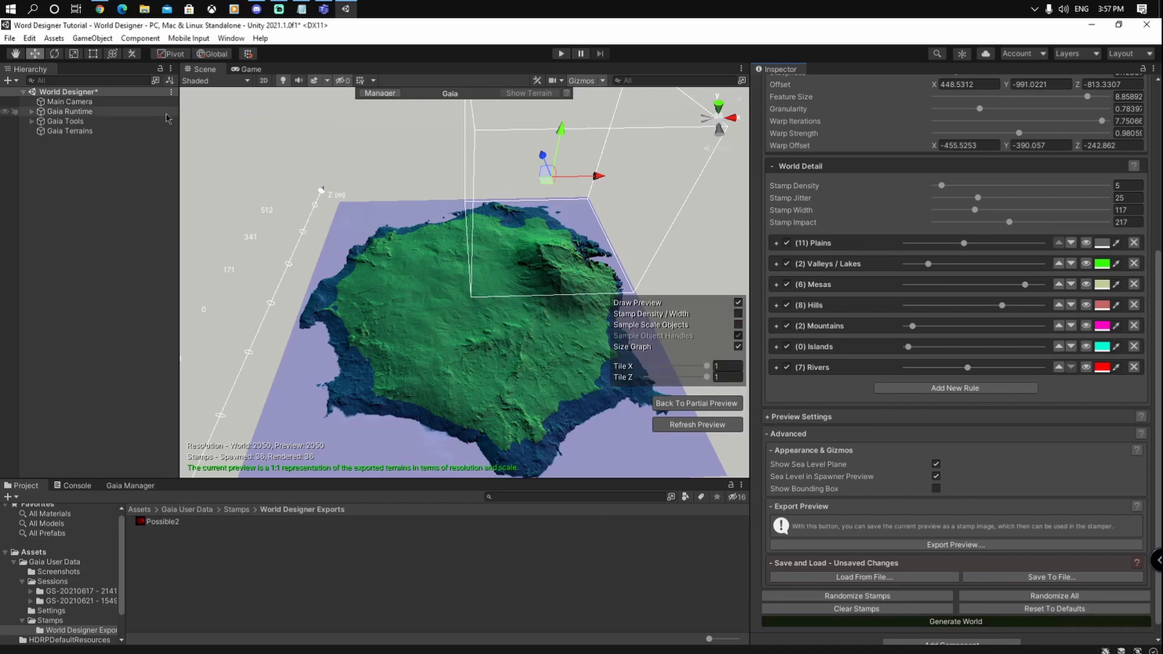
Step: Generate the world from the current preview, accepting the deletion of all existing terrains
left_click(950, 622)
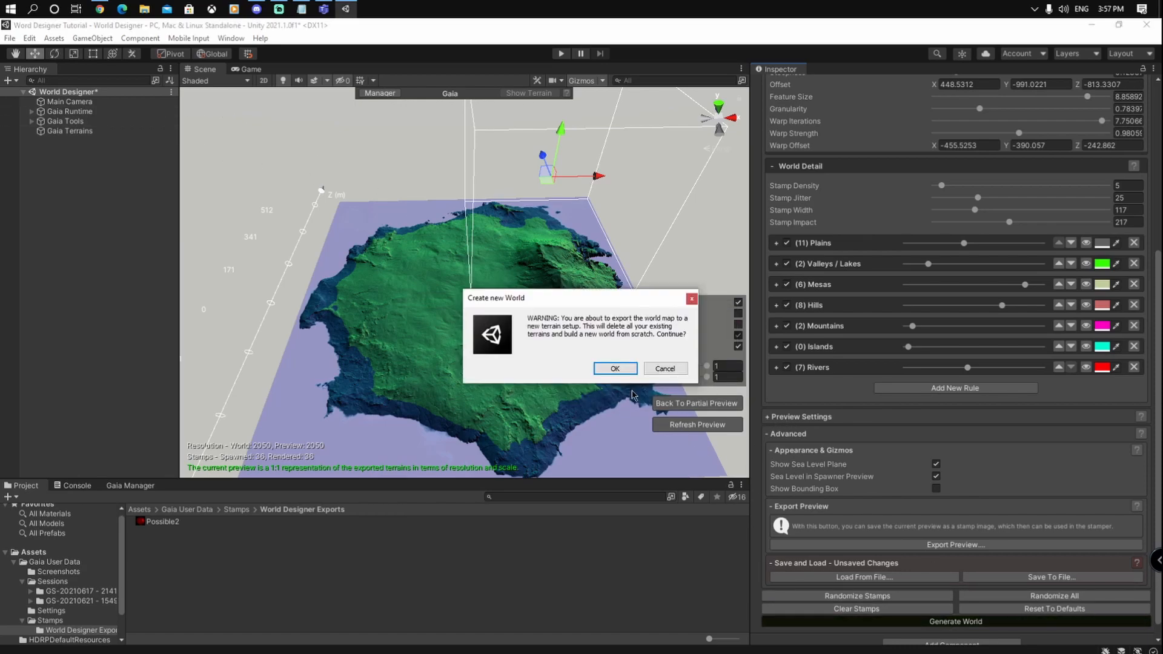
left_click(614, 369)
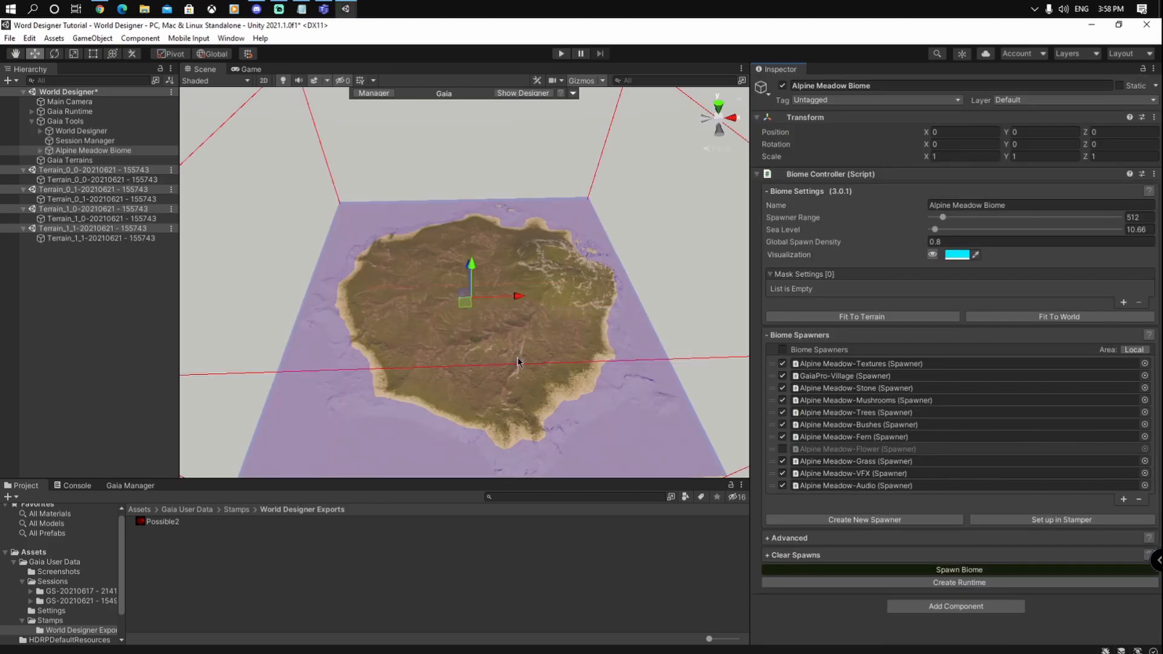
scroll(517, 358, "up", 2)
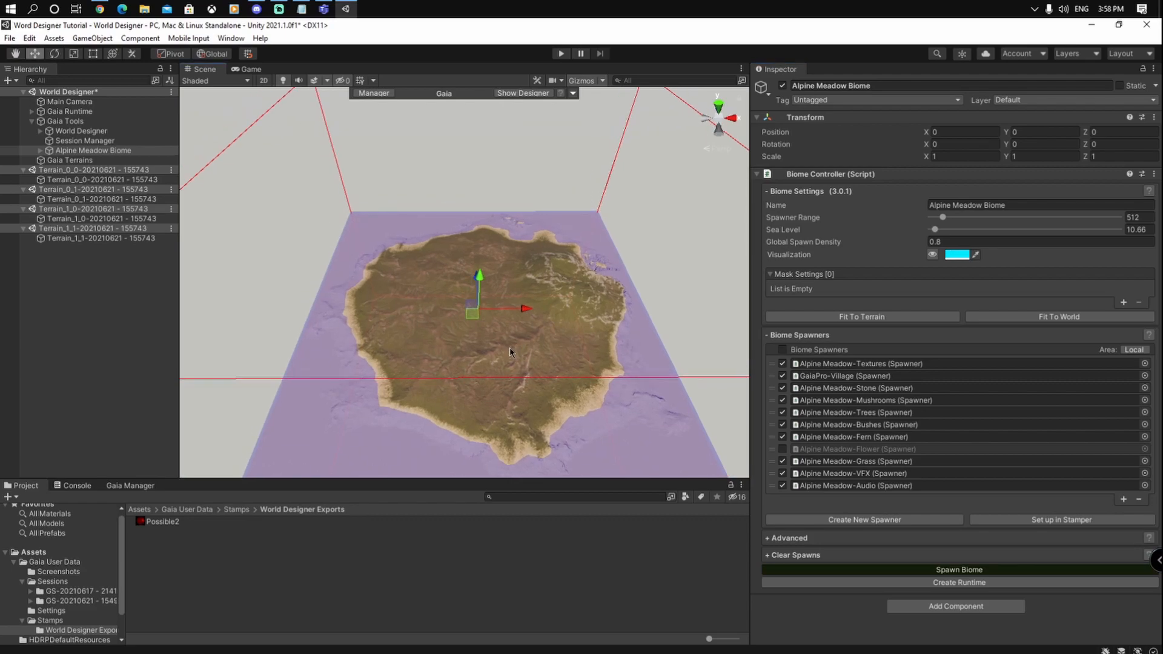
Step: Save the scene with the newly generated terrains
left_click(10, 38)
left_click(49, 97)
mouse_move(599, 334)
right_mouse_down()
mouse_move(616, 346)
mouse_move(606, 350)
right_mouse_up()
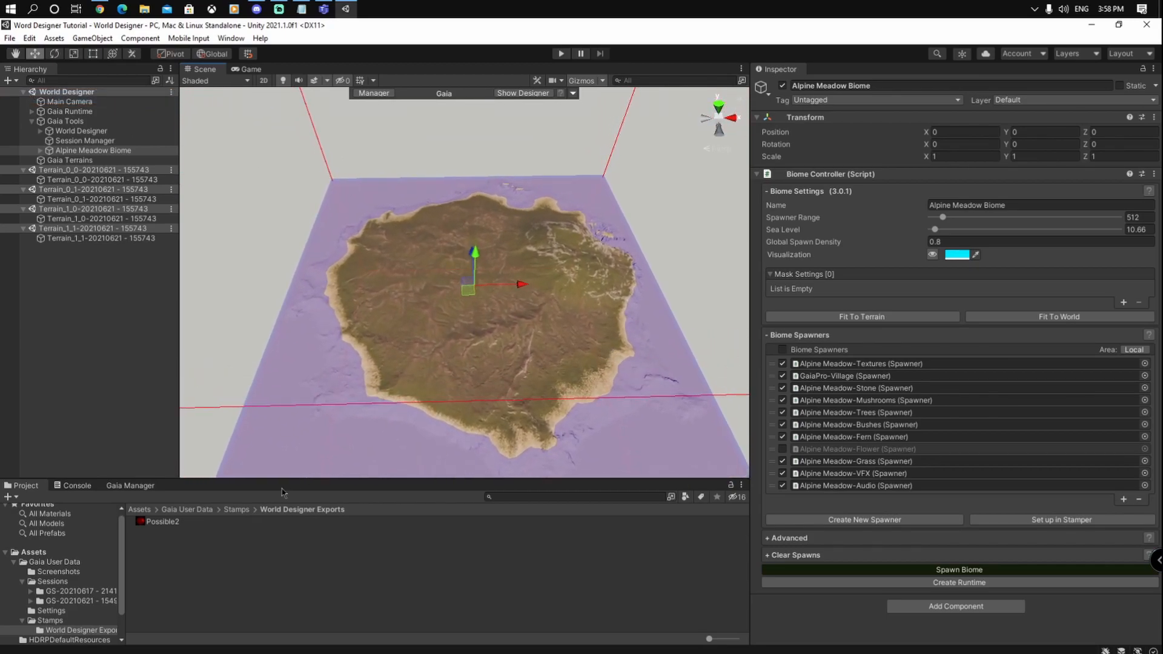
Step: Create the Gaia runtime with the Flying Camera player controller and Day skies, confirming the added runtime components
left_click(375, 94)
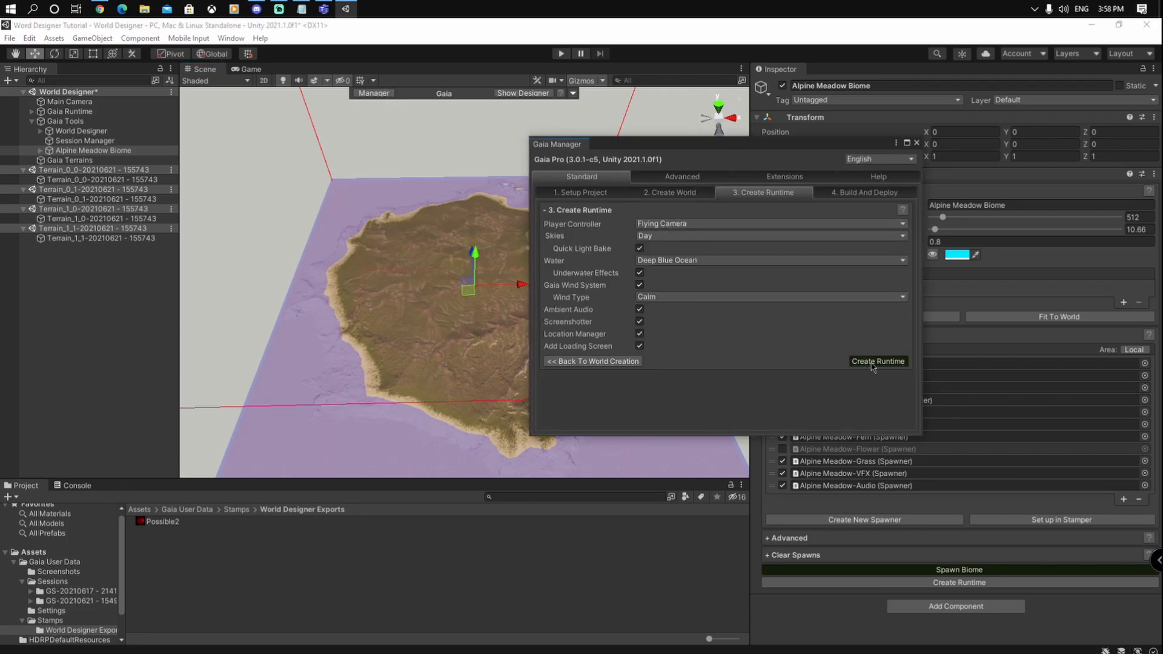
left_click(671, 224)
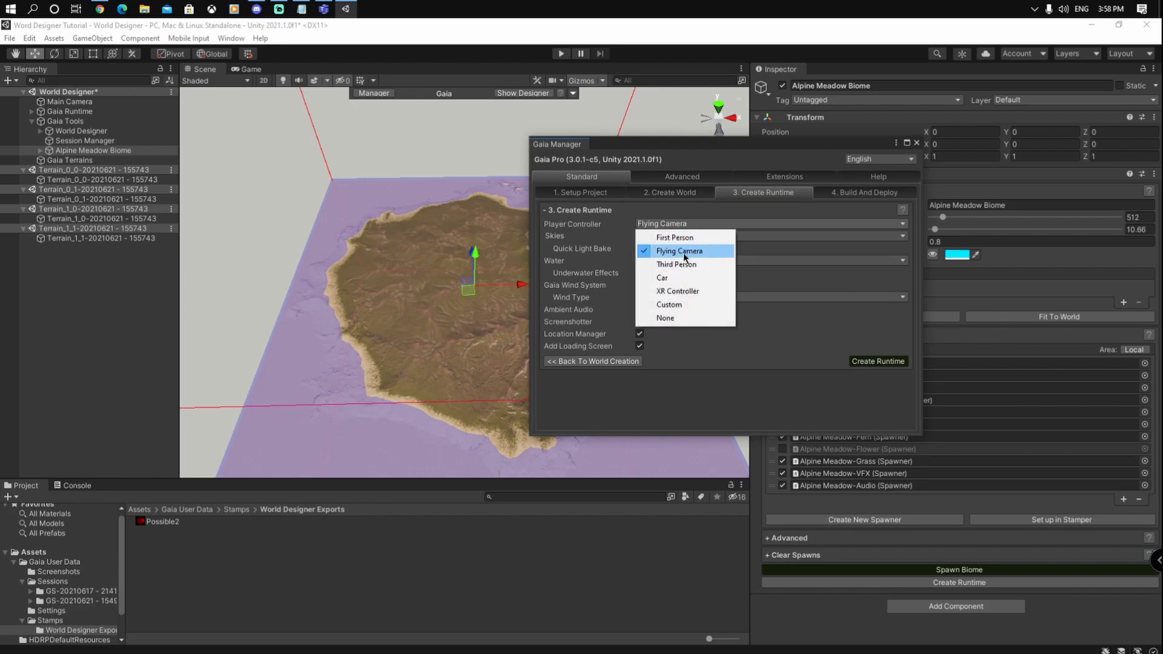
left_click(685, 252)
left_click(647, 237)
left_click(666, 262)
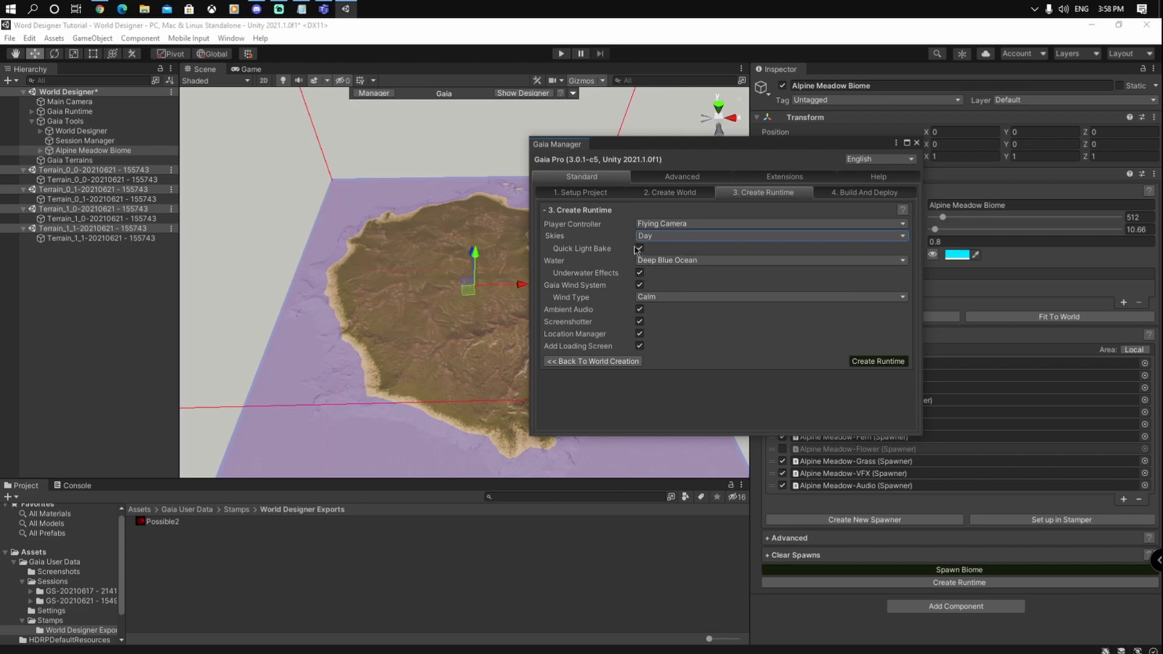
left_click(884, 362)
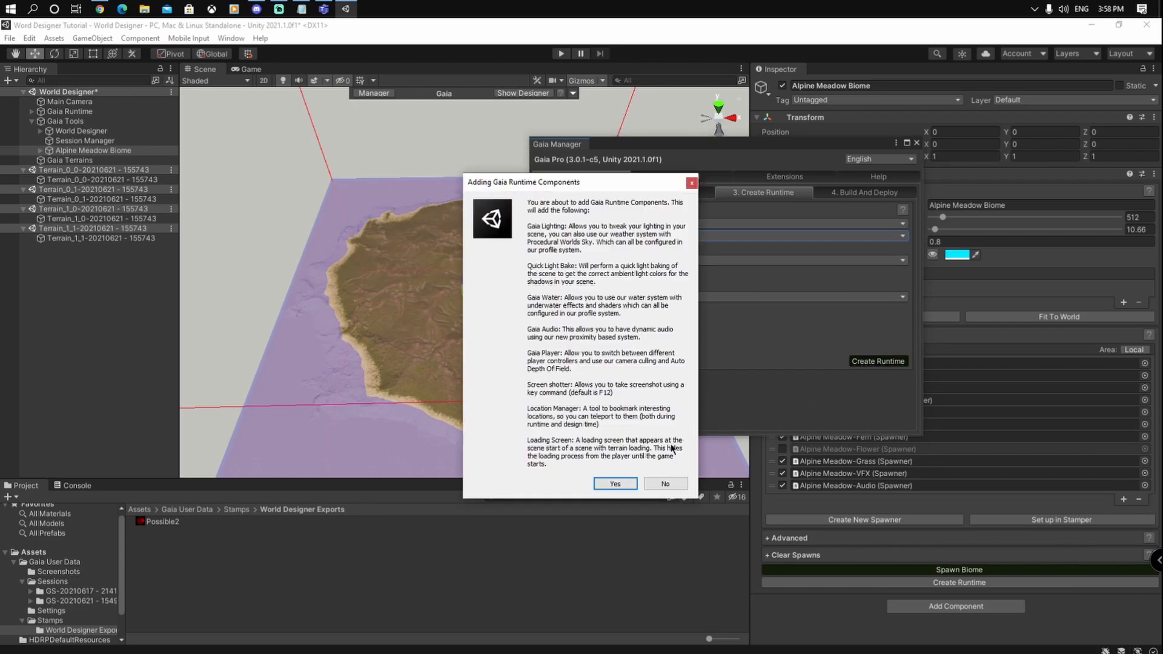
left_click(613, 484)
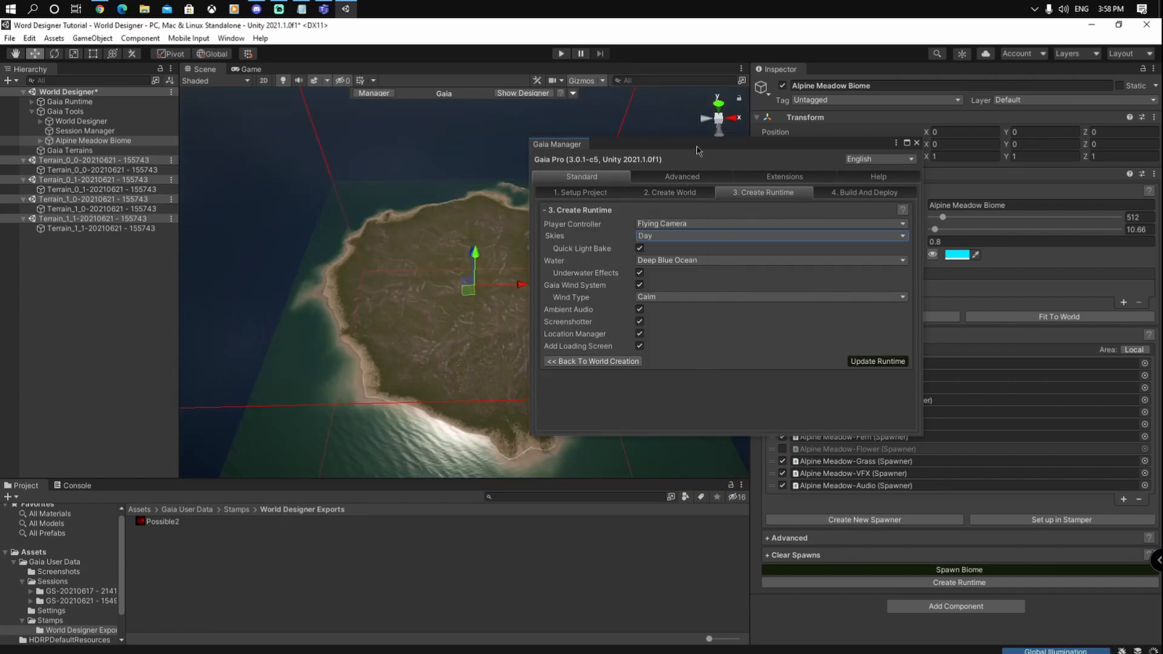
left_click_drag(695, 149, 724, 166)
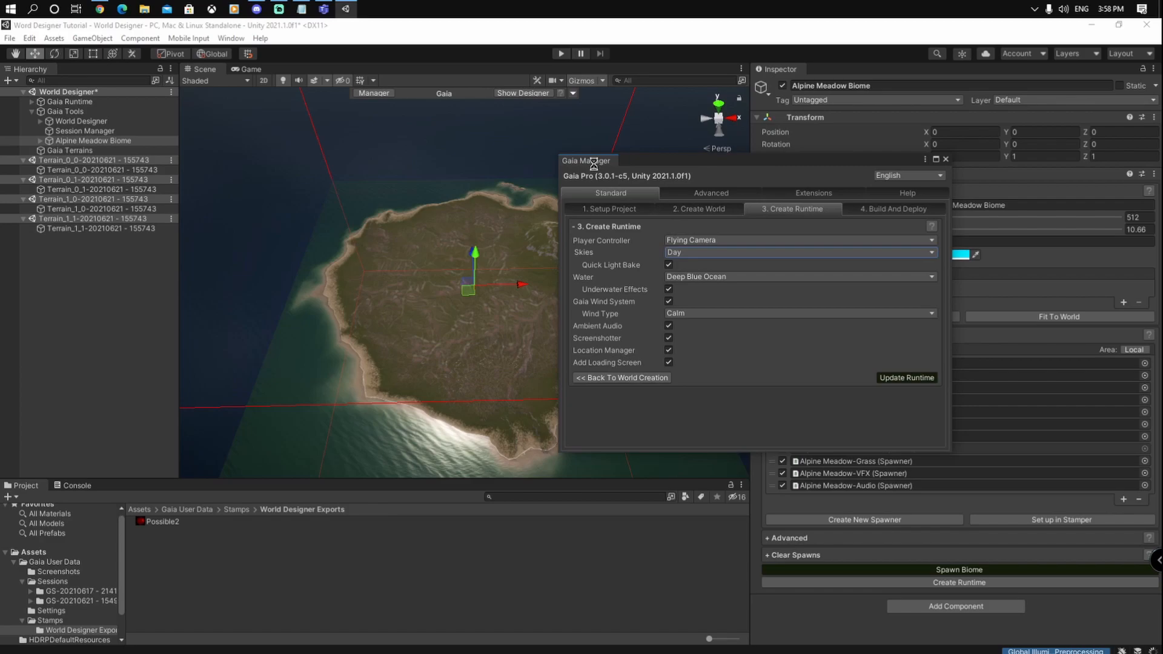
Step: Dock the Gaia Manager window beside the Console, return to the Project files and widen the Hierarchy
left_click_drag(592, 164, 140, 491)
left_click(26, 485)
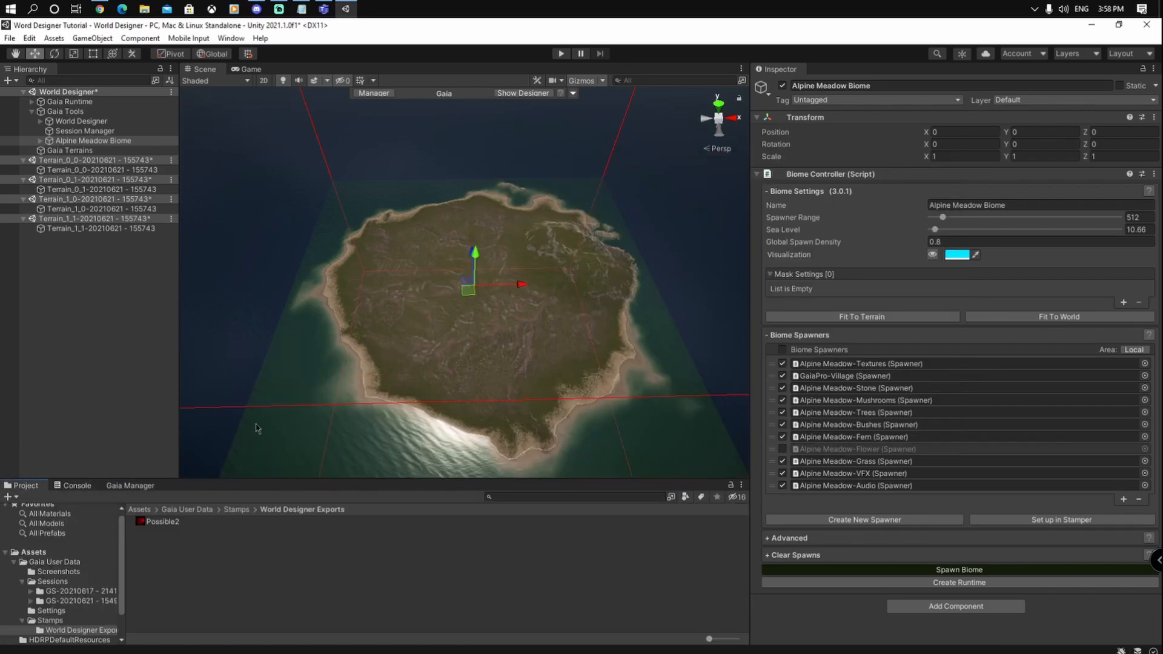
left_click_drag(179, 303, 229, 300)
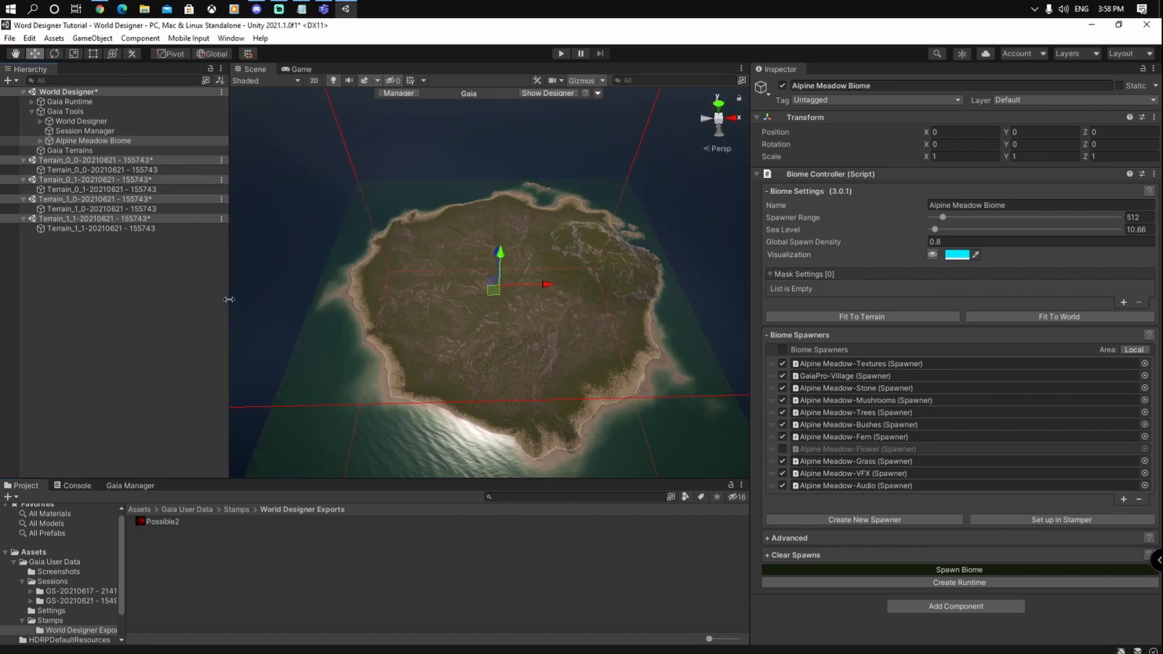
Step: Inspect each of the four generated terrain tiles in turn, from Terrain_0_0 to Terrain_1_1
left_click(85, 170)
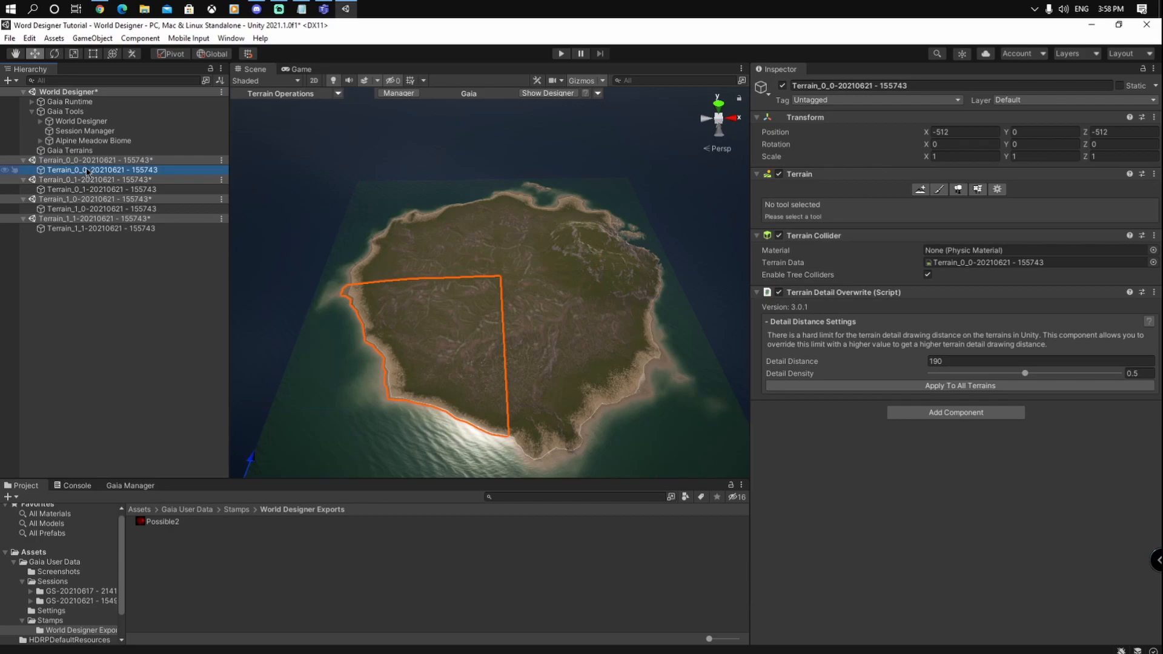
left_click(149, 189)
left_click(147, 209)
left_click(145, 229)
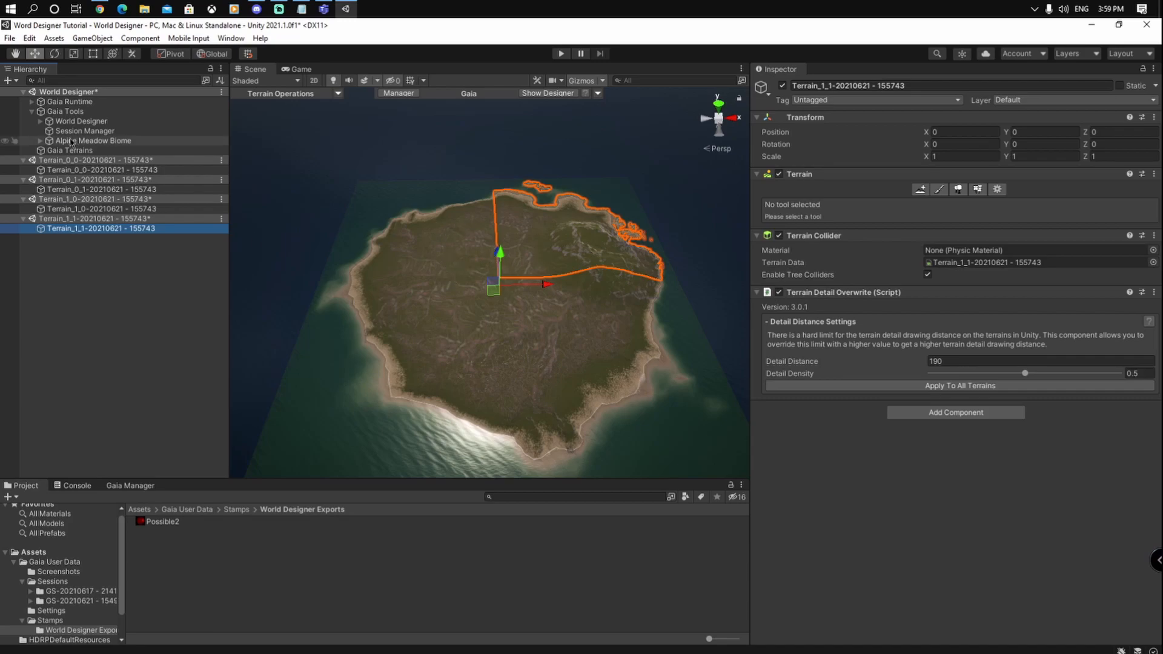
Step: Unload the Terrain_0_0 tile through the Terrain Loader Manager's Terrains section under Gaia Runtime, and load it again
left_click(31, 102)
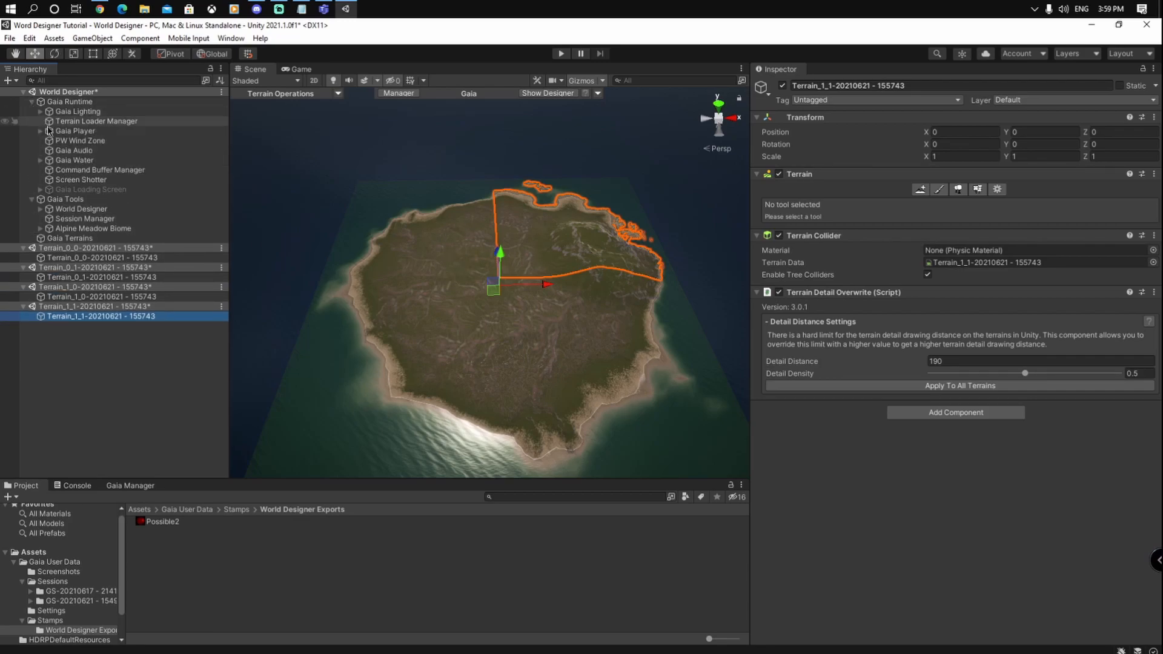
left_click(97, 121)
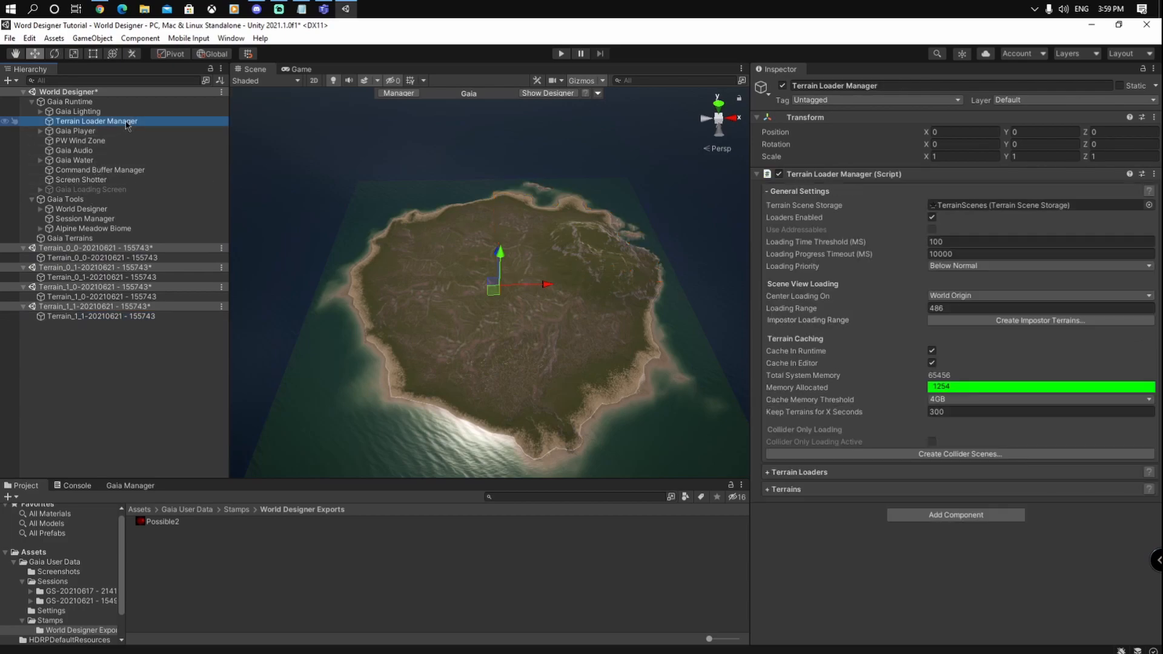
left_click(786, 488)
scroll(1028, 449, "down", 4)
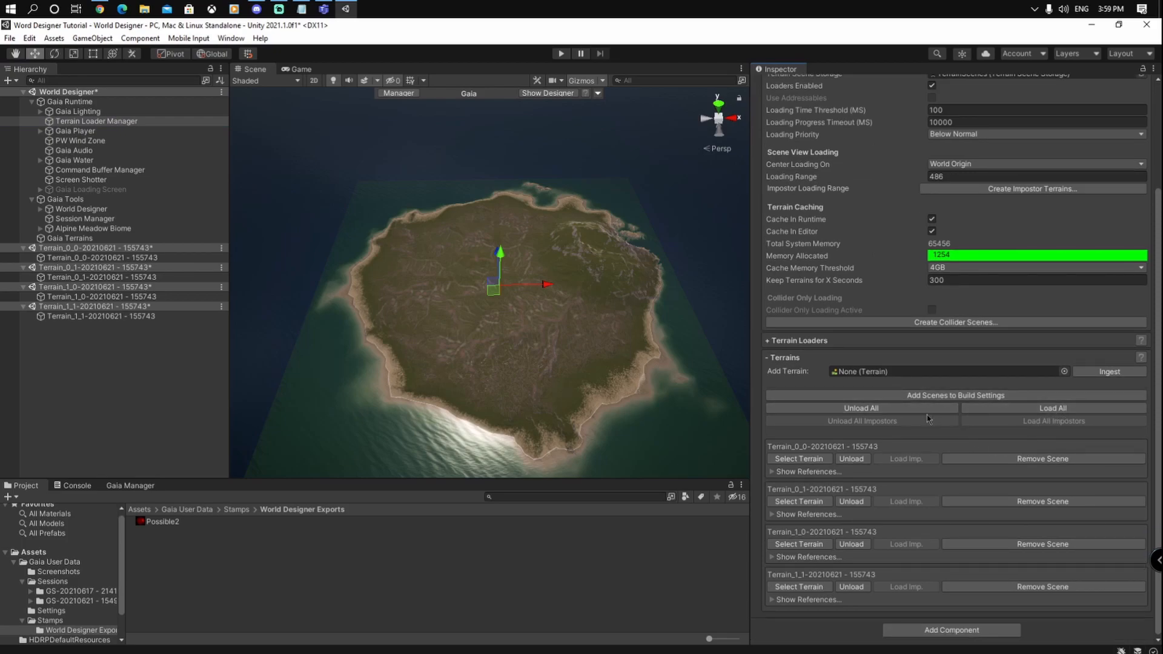
left_click(860, 462)
left_click(860, 475)
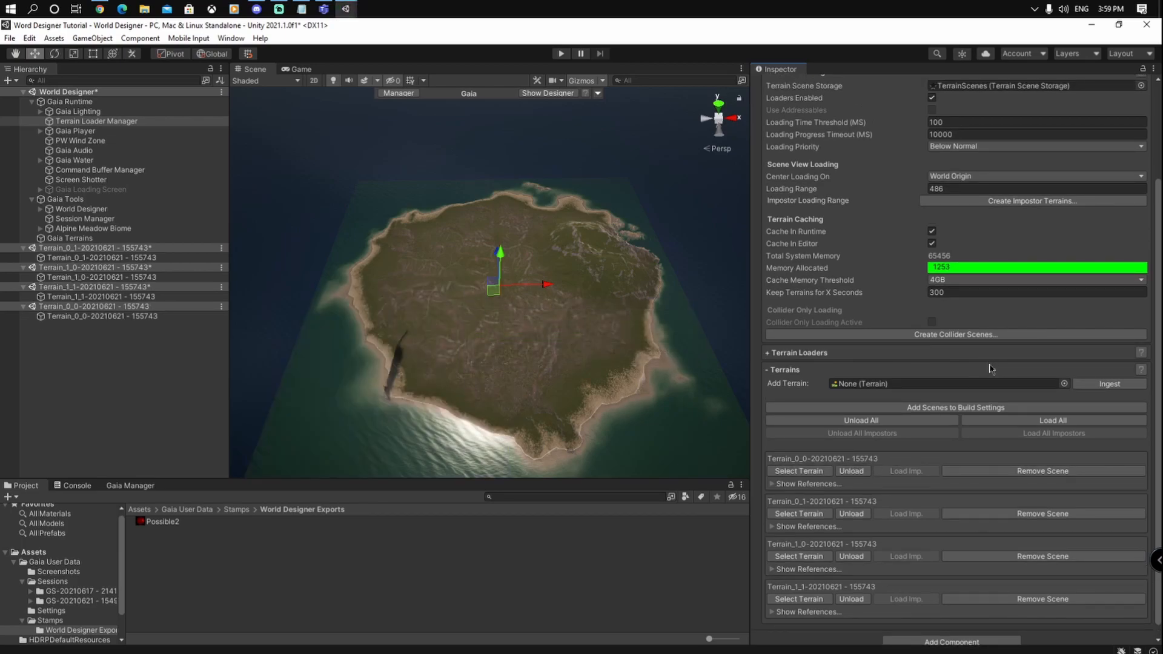
Step: Read through the inline help for the Terrain Loader Manager's general, scene view loading and terrain caching settings, and hide it again
right_click_drag(539, 349, 539, 291)
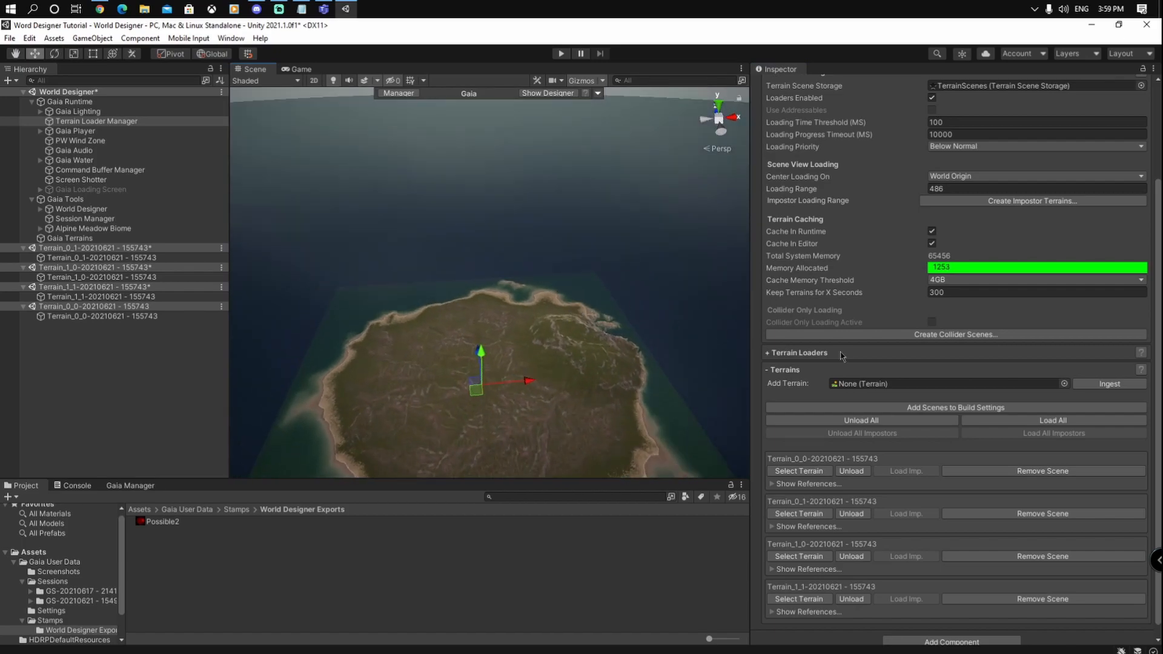
scroll(921, 412, "up", 5)
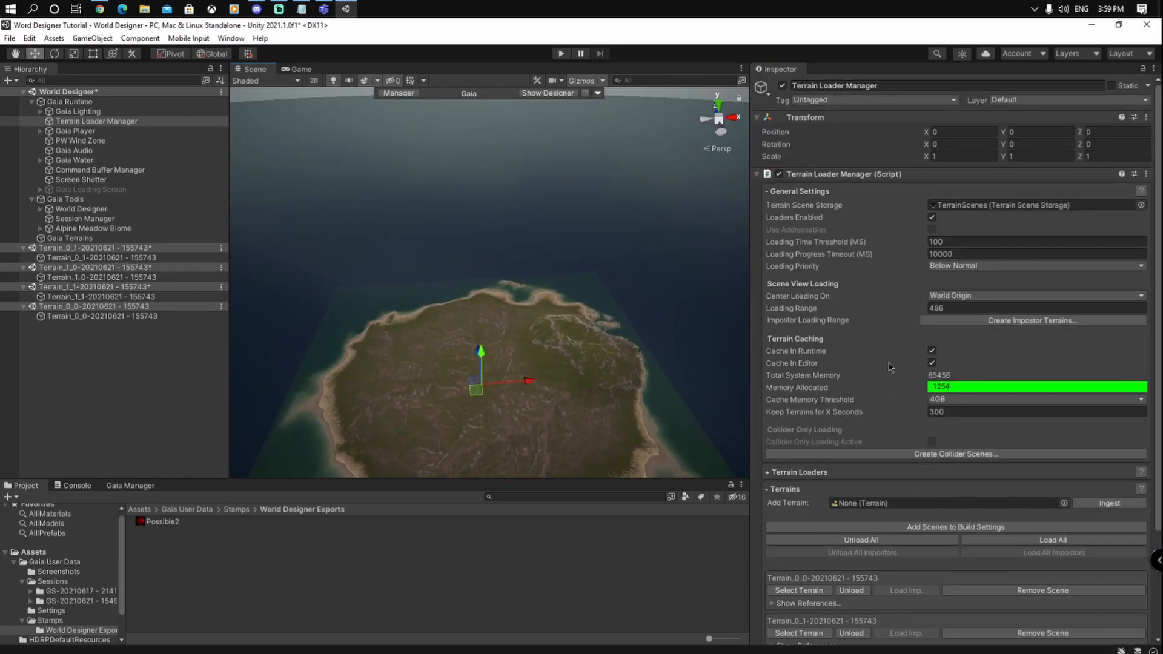
right_click_drag(633, 328, 562, 395)
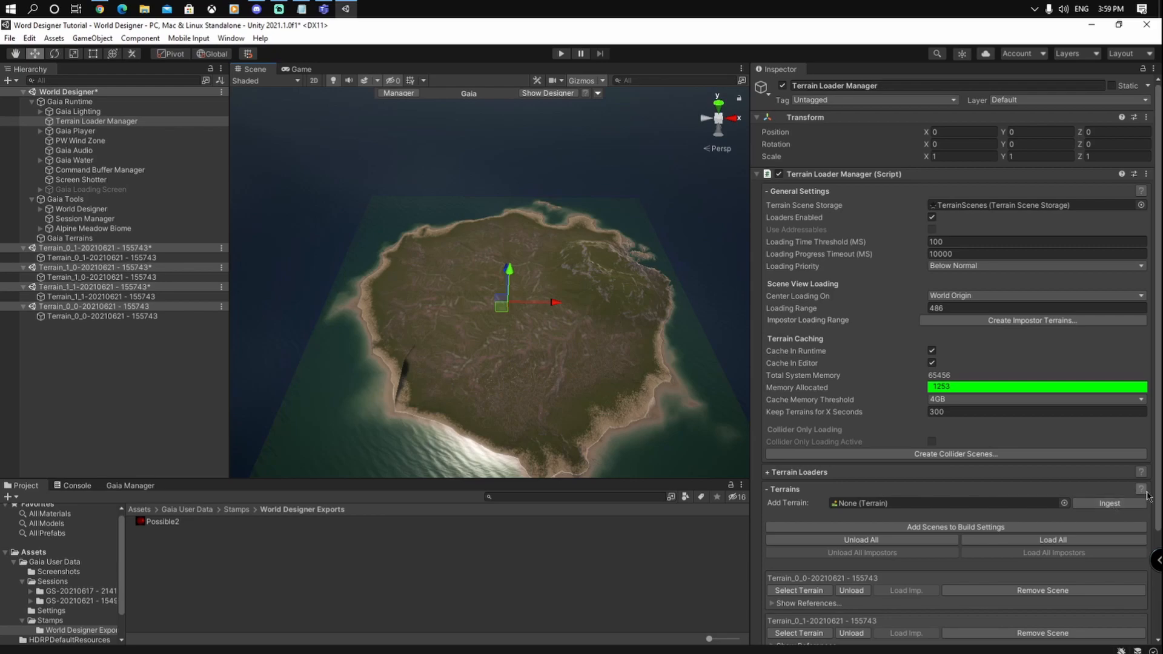
left_click(1142, 192)
scroll(1074, 258, "down", 10)
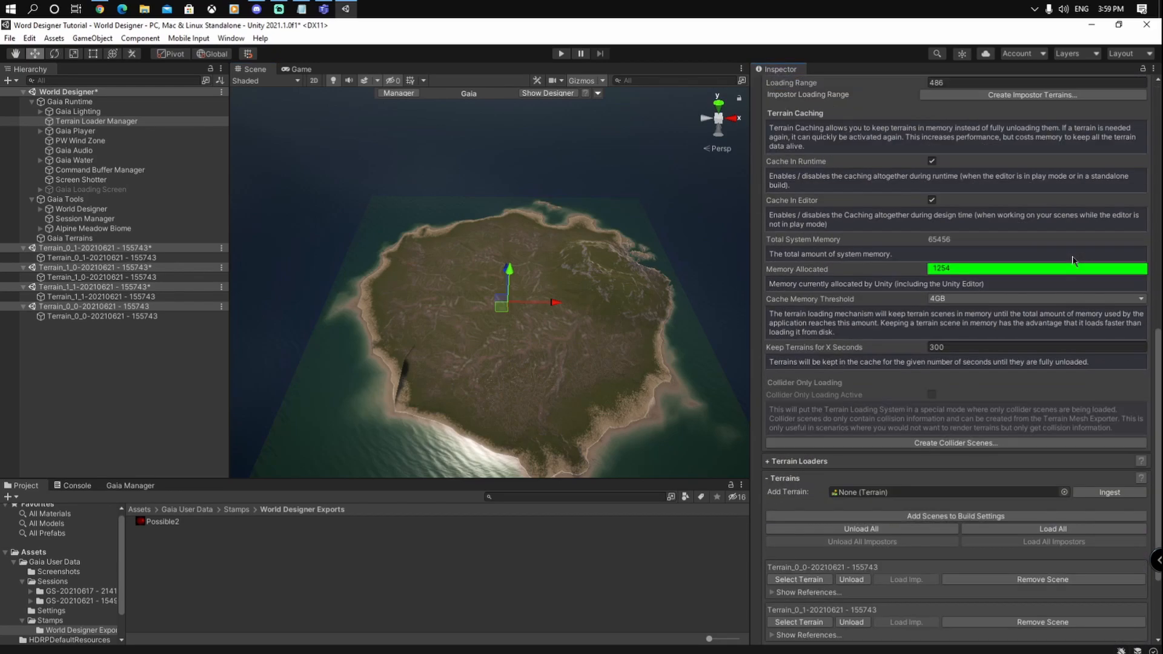
scroll(892, 348, "up", 10)
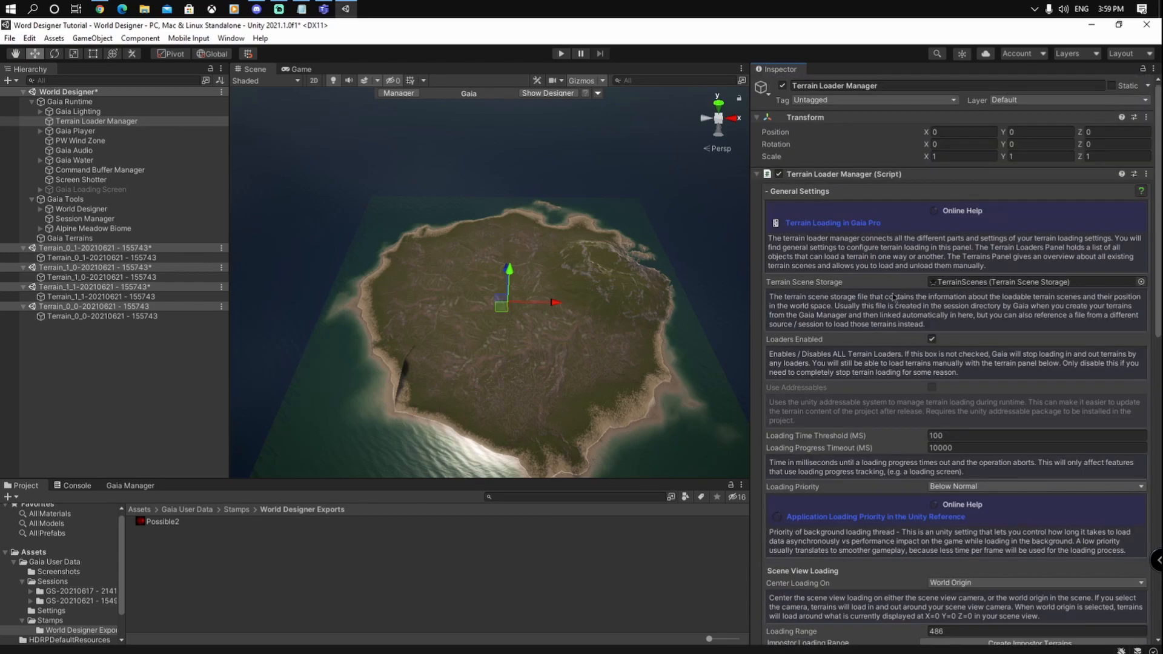
scroll(992, 320, "down", 5)
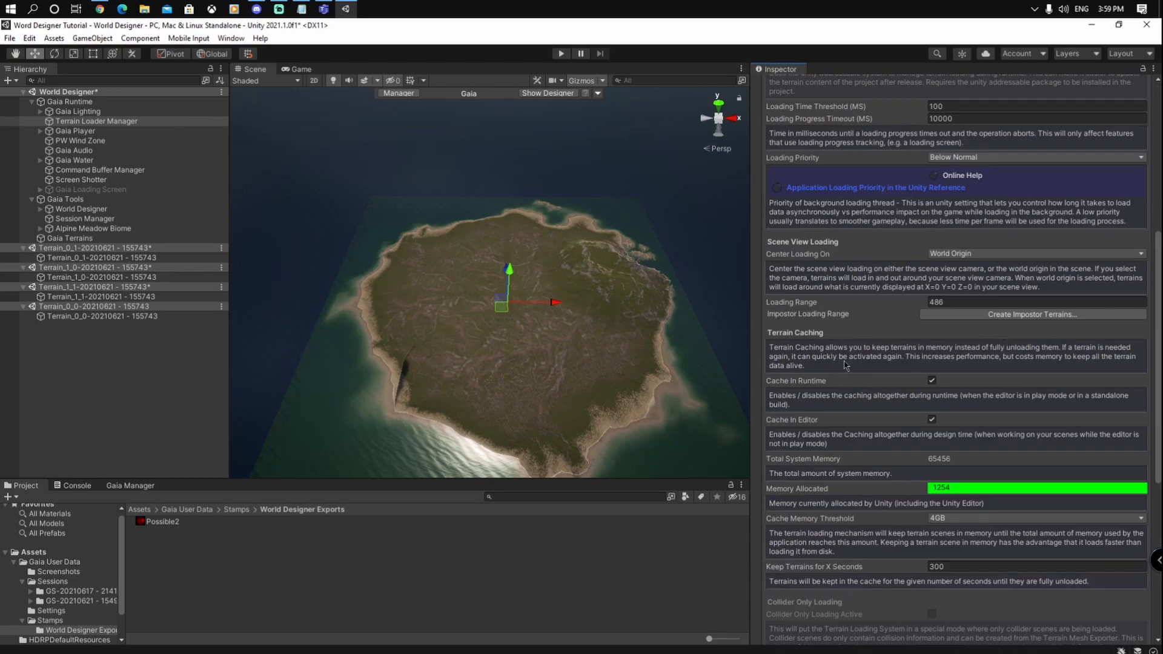
scroll(853, 427, "up", 5)
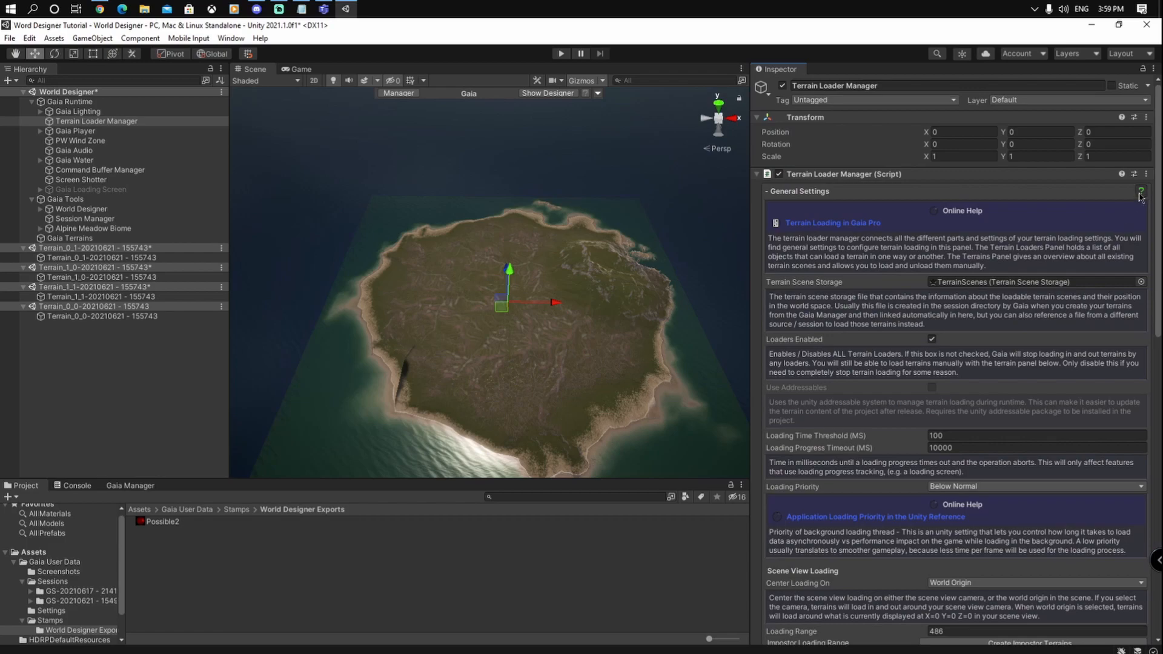
left_click(1141, 192)
scroll(593, 350, "down", 2)
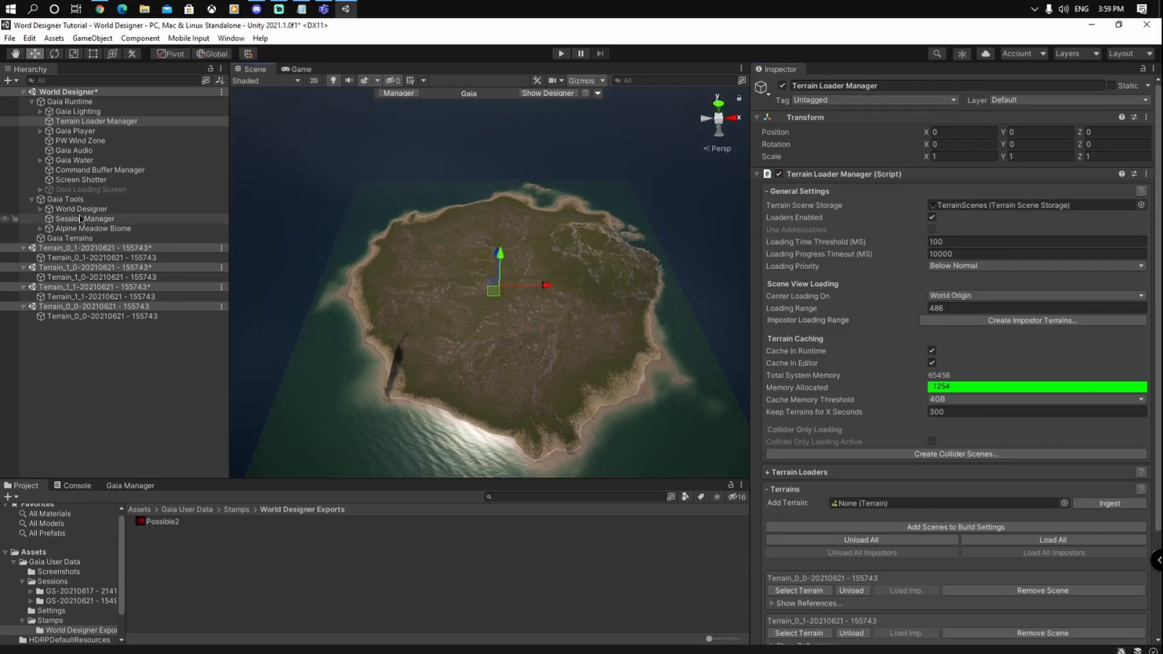
Step: Expand the Alpine Meadow Biome in the hierarchy and spawn the biome on the generated terrains
left_click(41, 229)
left_click(108, 229)
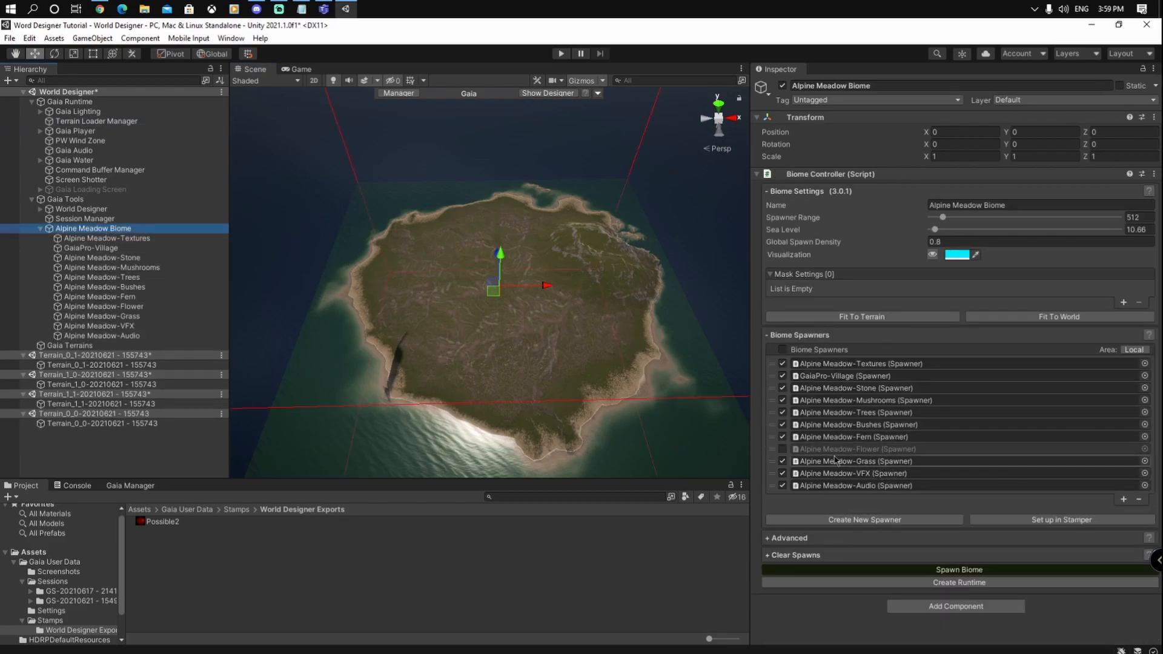
left_click(890, 570)
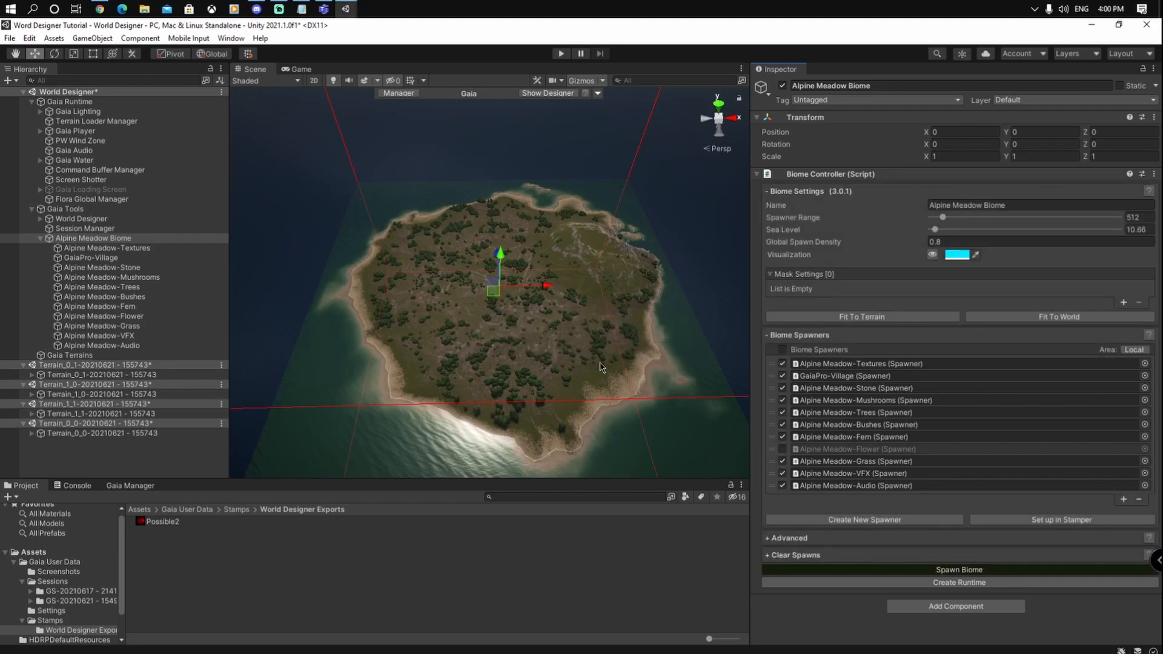
Step: Fly over the island and down to ground level to examine the spawned trees, grass and other vegetation
key("w")
right_click_drag(631, 374, 613, 395)
scroll(653, 391, "up", 3)
key("s")
key("w")
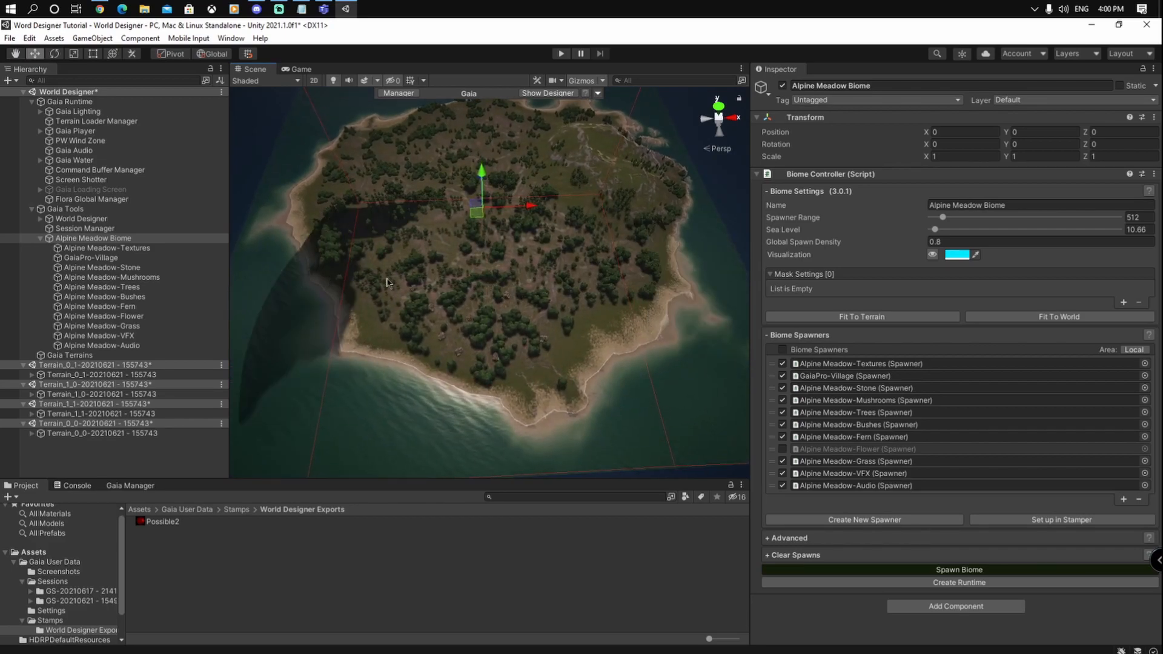
key("w")
right_click_drag(665, 289, 657, 193)
right_click_drag(566, 381, 594, 349)
key("w")
right_click_drag(615, 352, 608, 234)
middle_click_drag(627, 300, 506, 140)
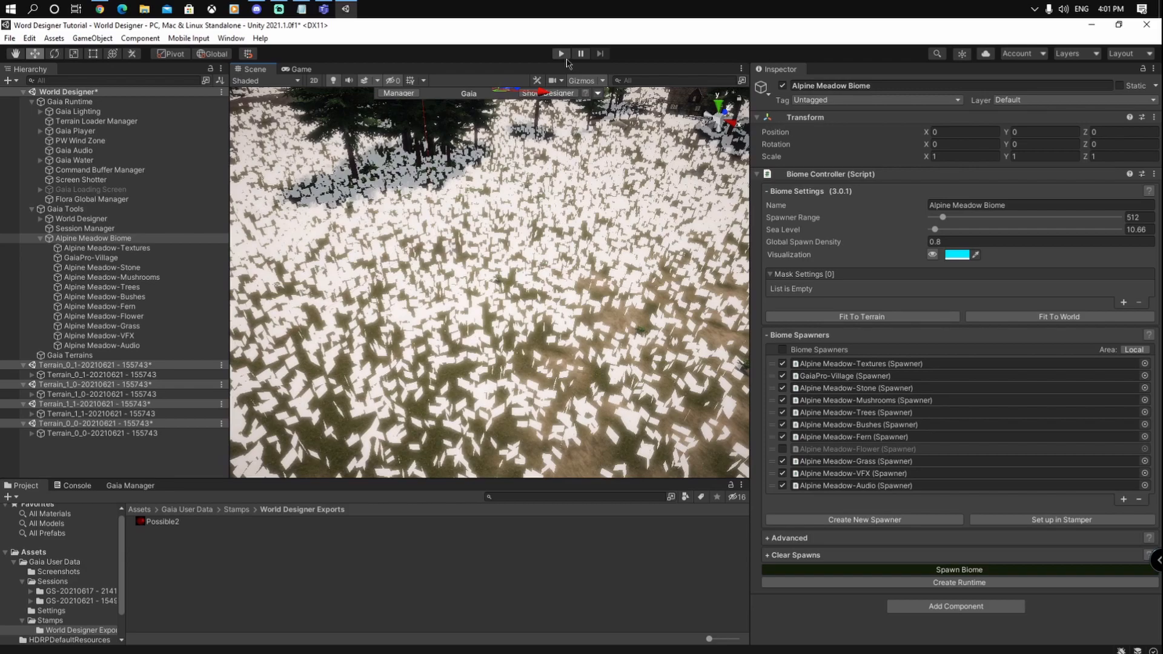